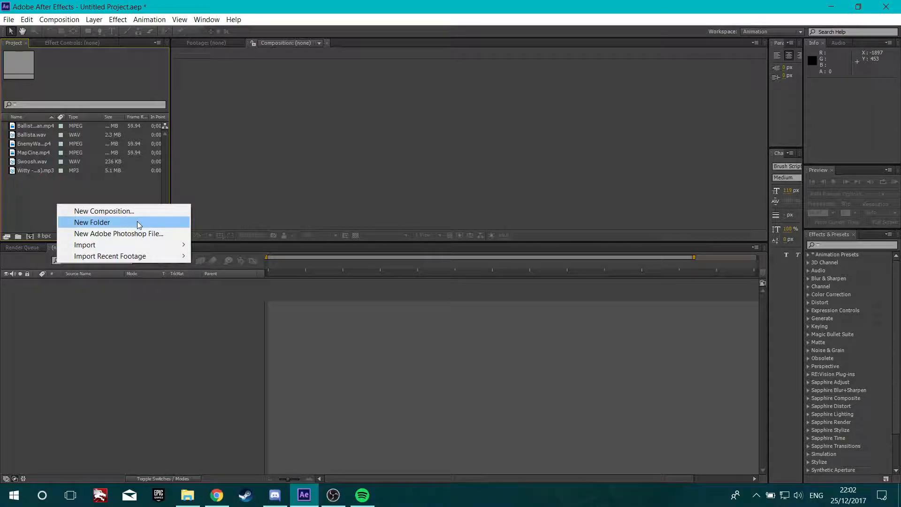
# Create a new project folder named Clip
pyautogui.click(92, 222)
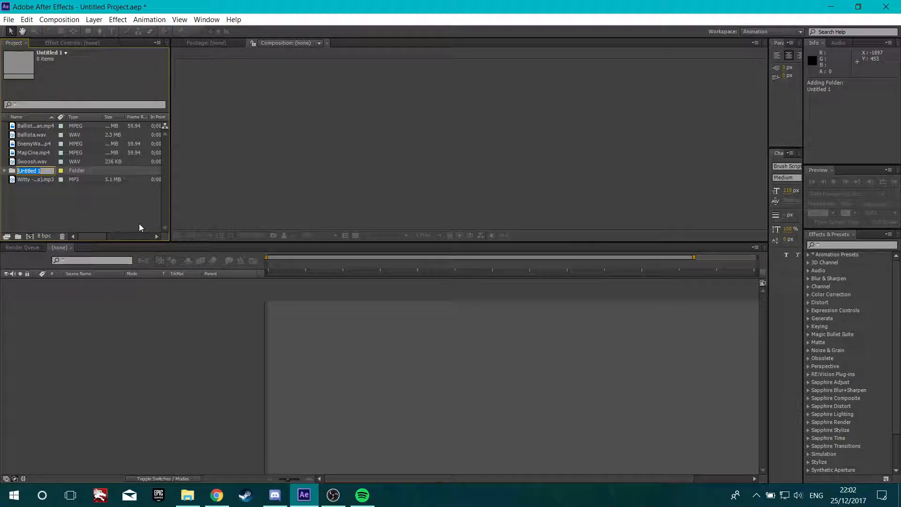
pyautogui.write('Clip')
pyautogui.press('Return')
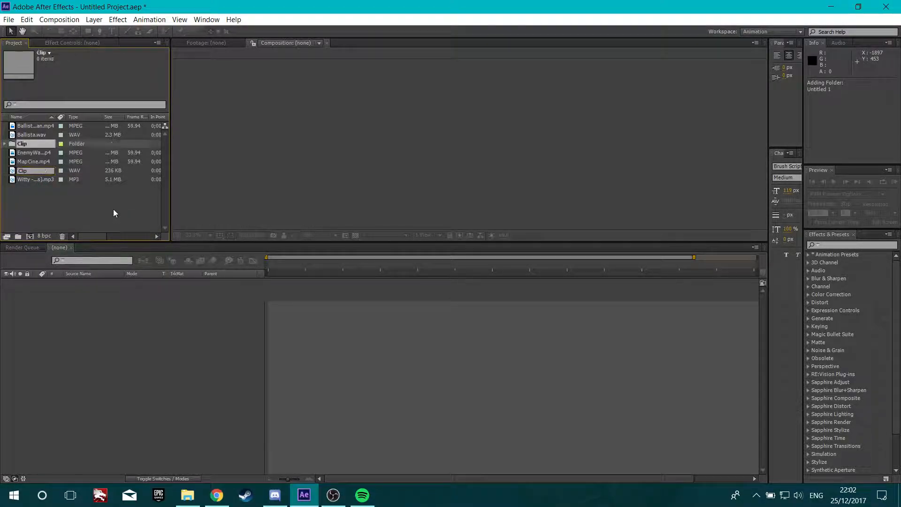
# Create a second project folder named Cine
pyautogui.rightClick(96, 203)
pyautogui.click(134, 220)
pyautogui.write('Cl')
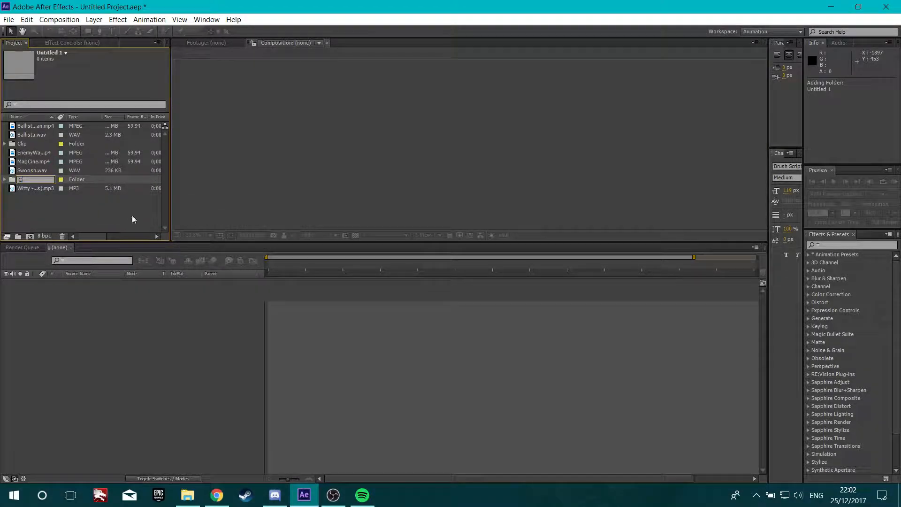
pyautogui.press('Return')
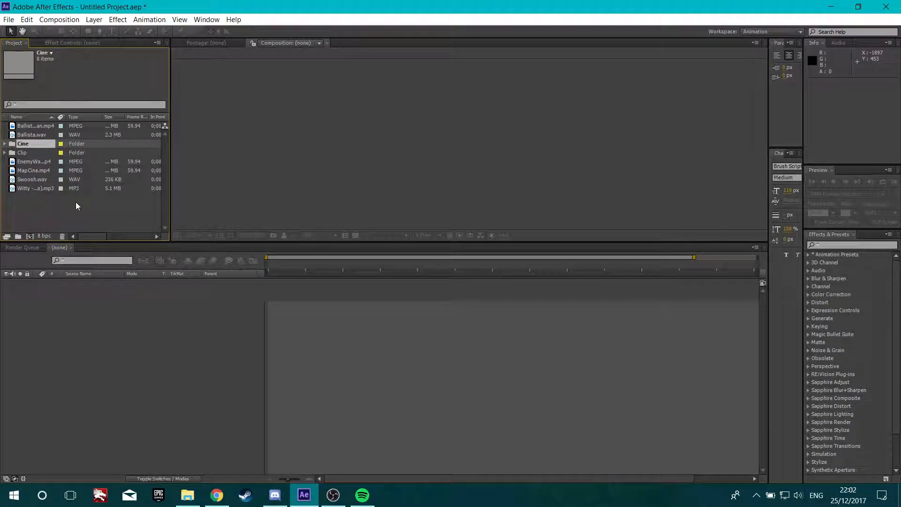
# Create a third project folder named SFX
pyautogui.rightClick(77, 201)
pyautogui.click(122, 220)
pyautogui.write('SFX')
pyautogui.press('Return')
# Move the video and sound footage files into the Cine, Clip and SFX folders, leaving the Witty song file loose
pyautogui.rightClick(126, 218)
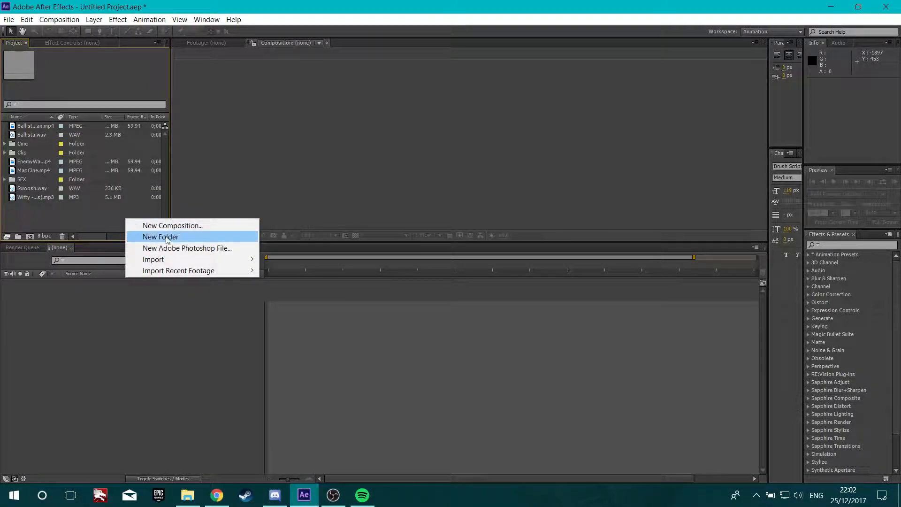
pyautogui.click(89, 213)
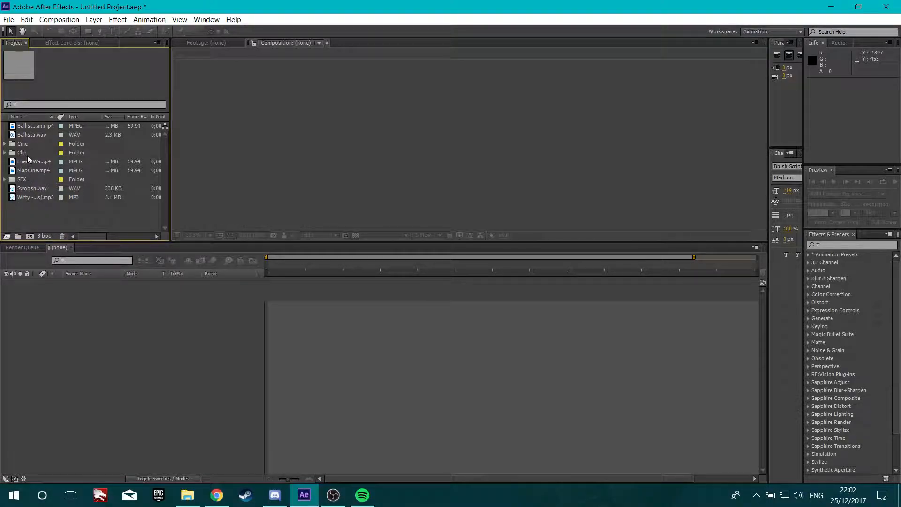
pyautogui.click(34, 171)
pyautogui.moveTo(32, 170); pyautogui.dragTo(30, 143)
pyautogui.click(35, 124)
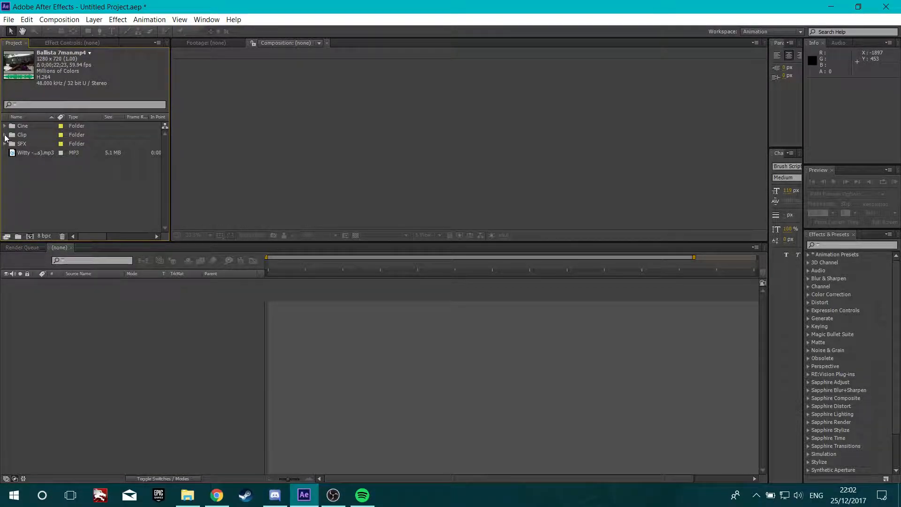
pyautogui.click(70, 167)
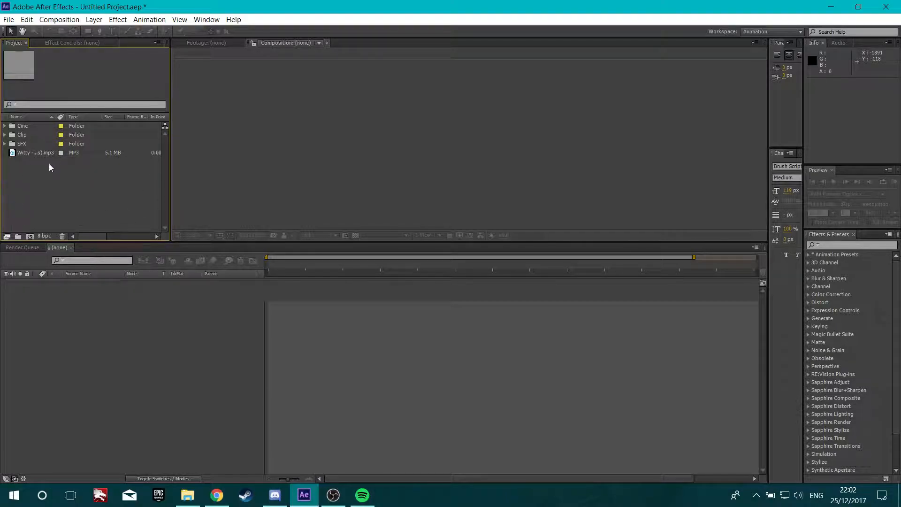
# Create a new composition from the Witty - Like I Do song file
pyautogui.rightClick(32, 151)
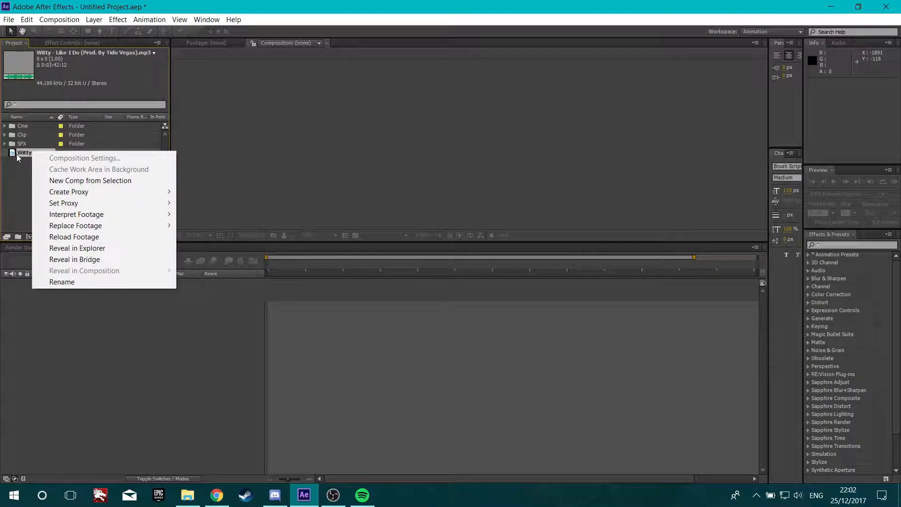
pyautogui.click(36, 155)
pyautogui.click(35, 154)
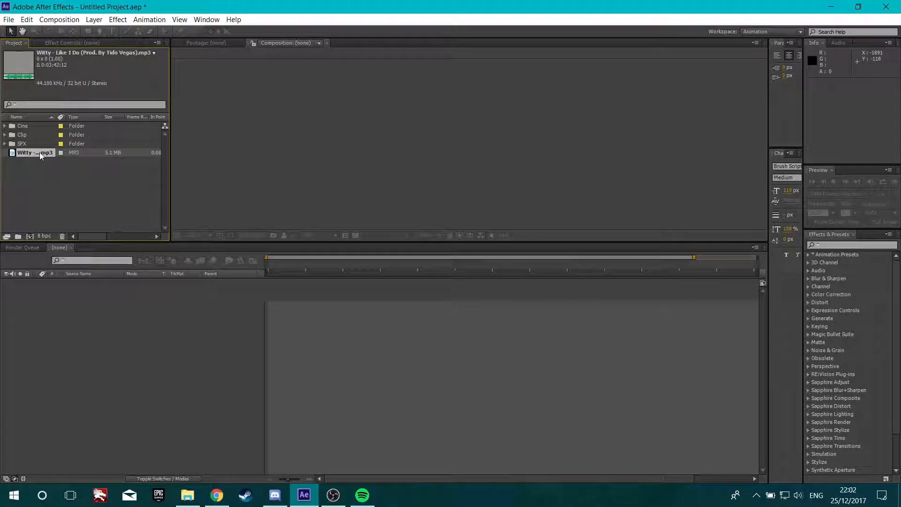
pyautogui.rightClick(33, 155)
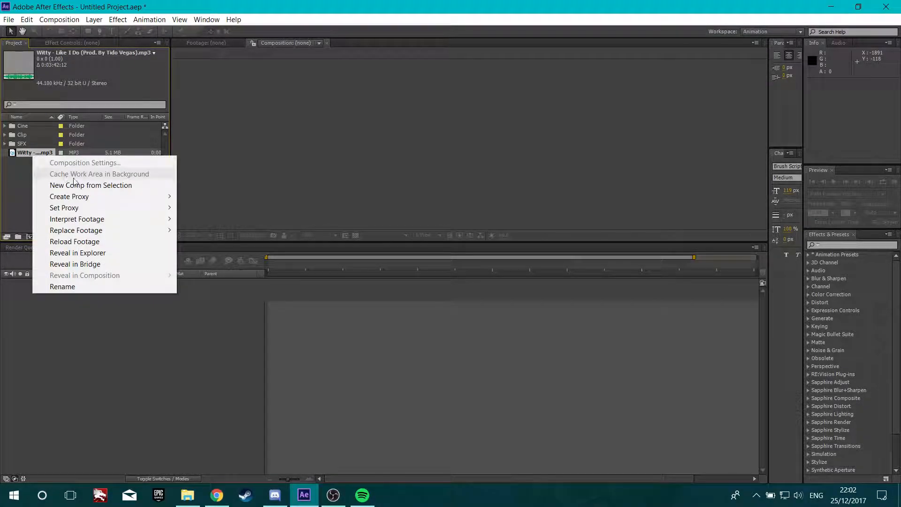
pyautogui.click(86, 185)
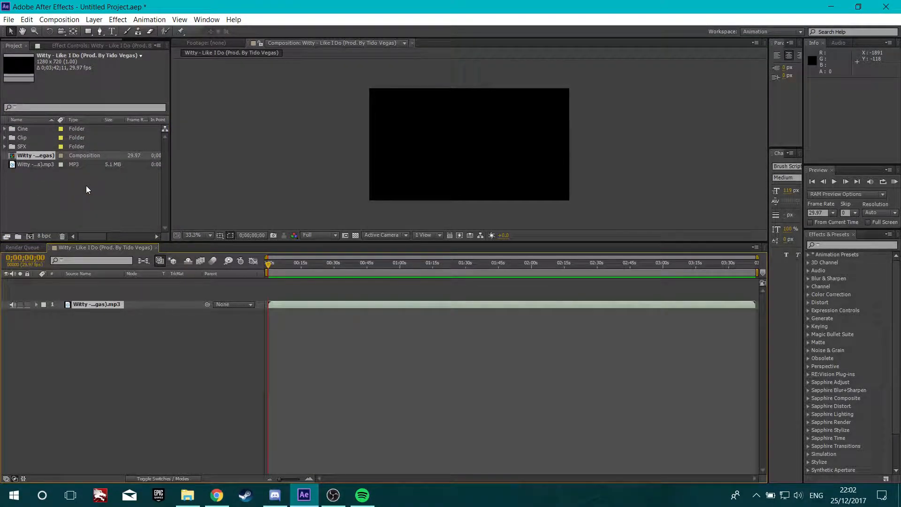
# Preview the song's audio from about 51 seconds and expand the layer's audio waveform
pyautogui.moveTo(79, 306); pyautogui.dragTo(84, 303)
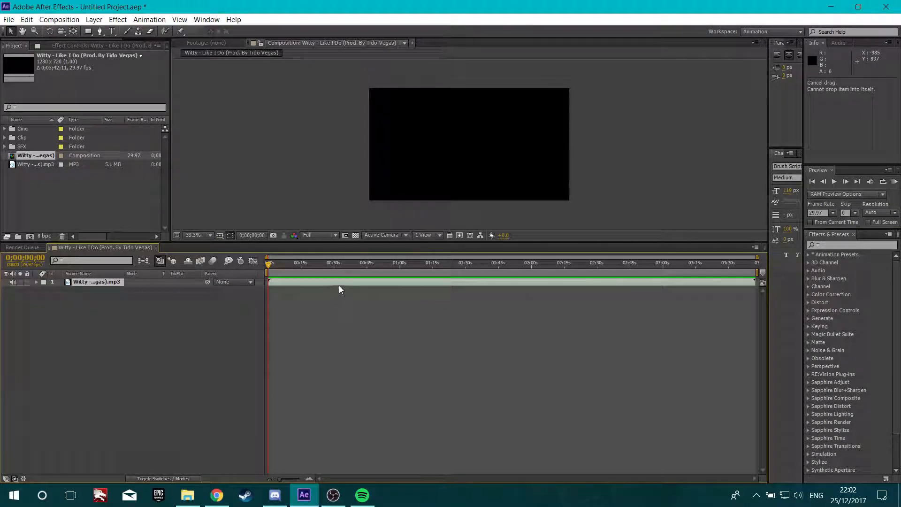
pyautogui.moveTo(271, 271); pyautogui.dragTo(382, 287)
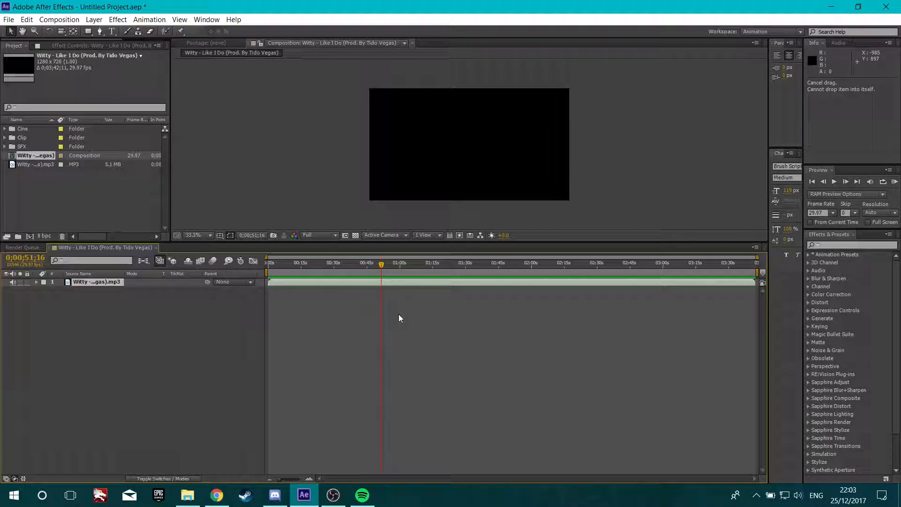
pyautogui.press('KP_Decimal')
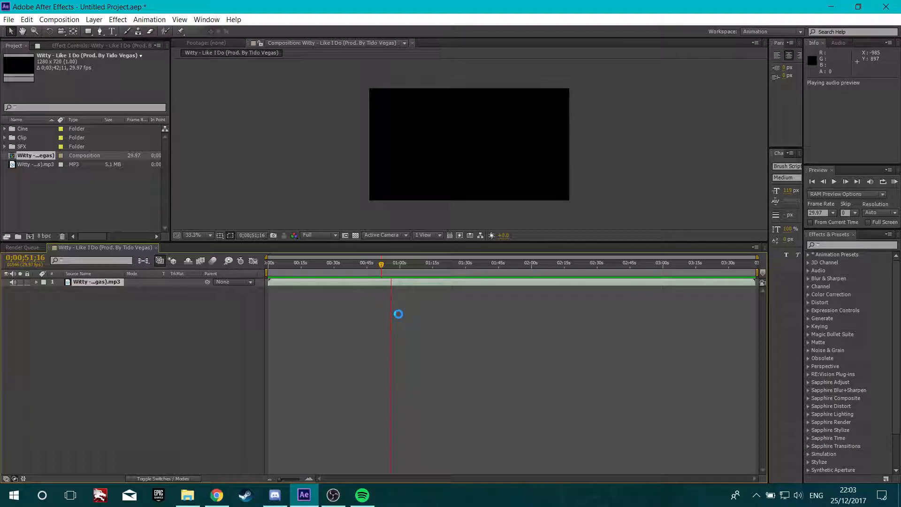
pyautogui.press('KP_Decimal')
pyautogui.press('l')
pyautogui.press('l')
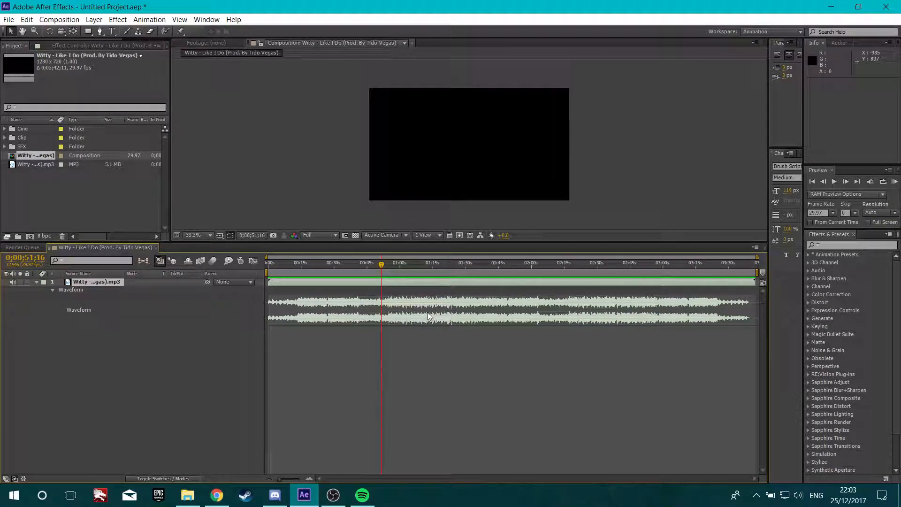
# Zoom into the start of the timeline and preview the song from about 8 seconds
pyautogui.scroll(2, 418, 314)
pyautogui.moveTo(433, 478); pyautogui.dragTo(358, 476)
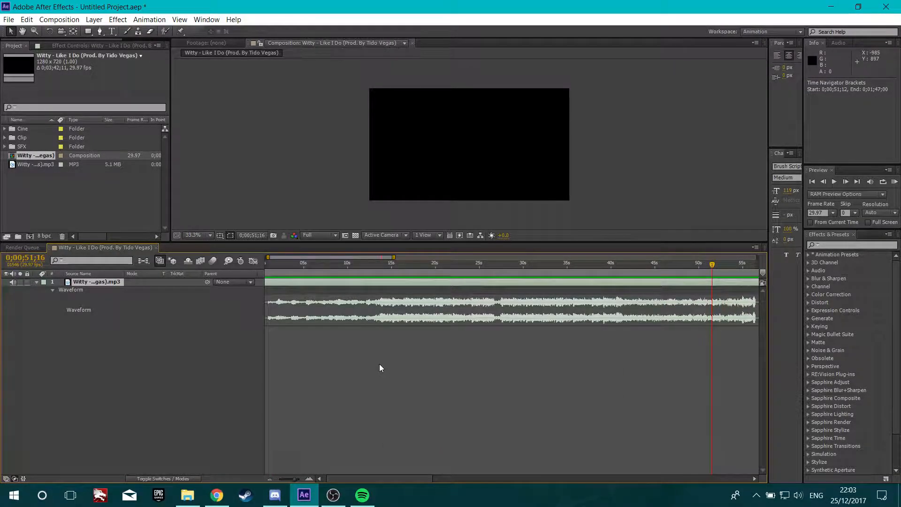
pyautogui.scroll(-2, 379, 365)
pyautogui.click(354, 269)
pyautogui.moveTo(354, 269); pyautogui.dragTo(308, 271)
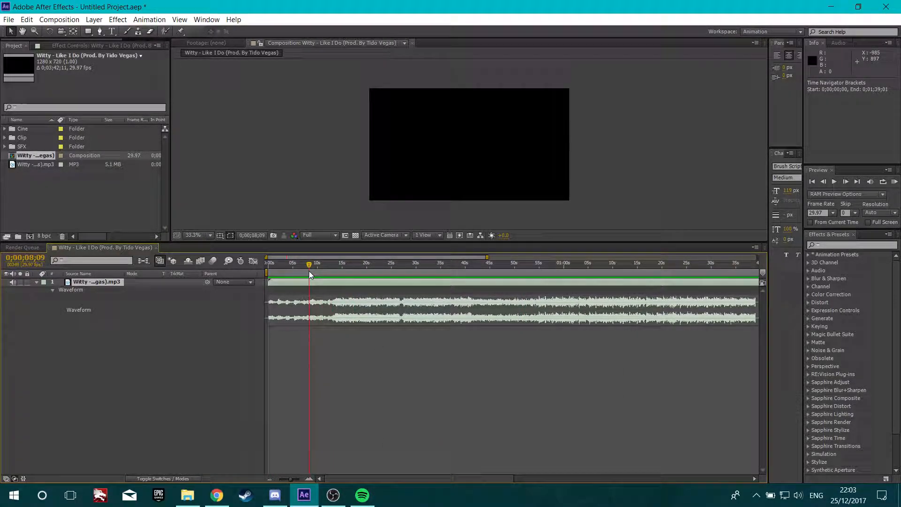
pyautogui.press('KP_Decimal')
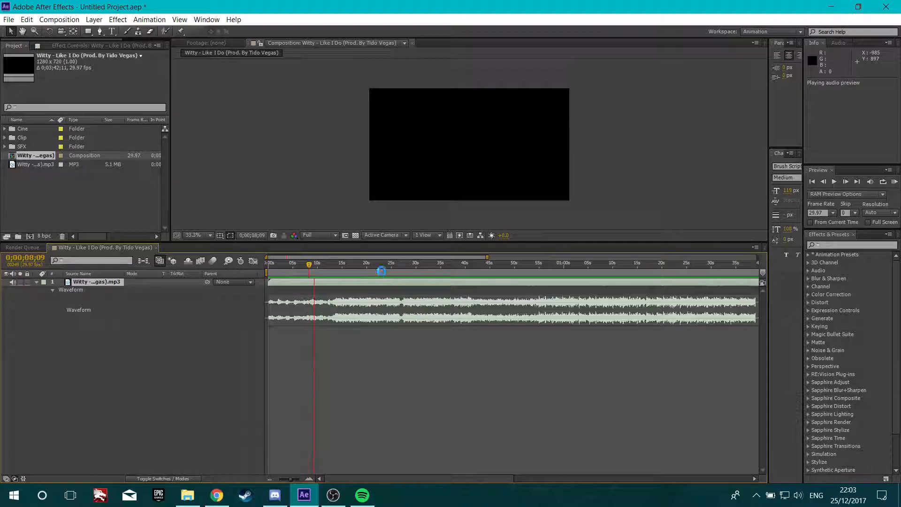
# Zoom further and scrub the waveform around 13 seconds to locate the first beat
pyautogui.click(338, 267)
pyautogui.click(336, 266)
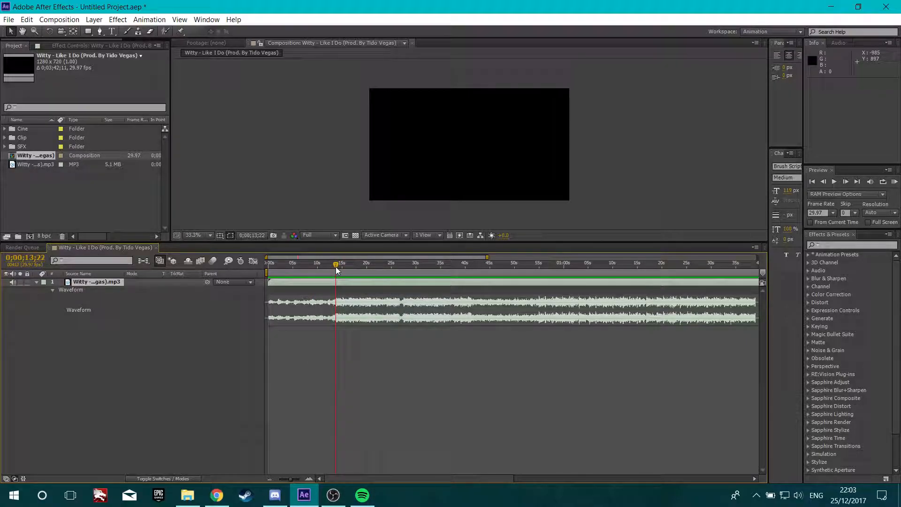
pyautogui.scroll(2, 347, 281)
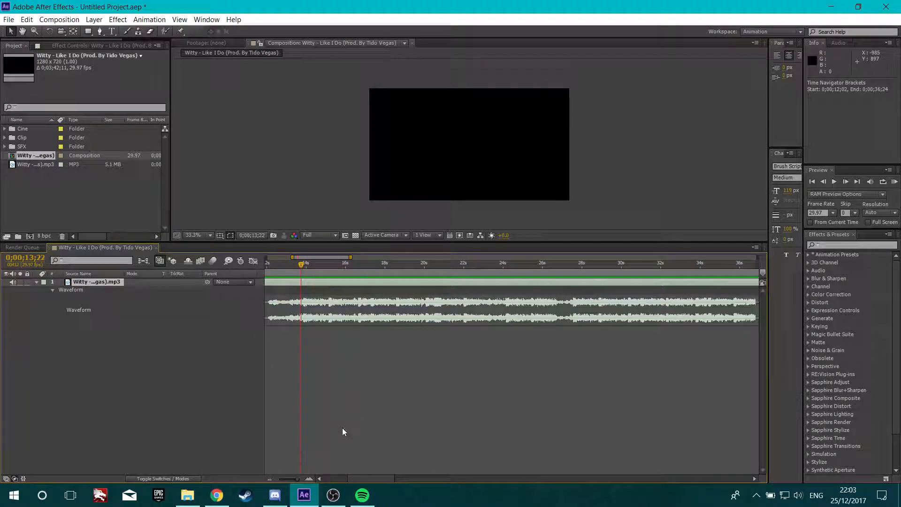
pyautogui.moveTo(361, 480); pyautogui.dragTo(354, 479)
pyautogui.scroll(3, 378, 352)
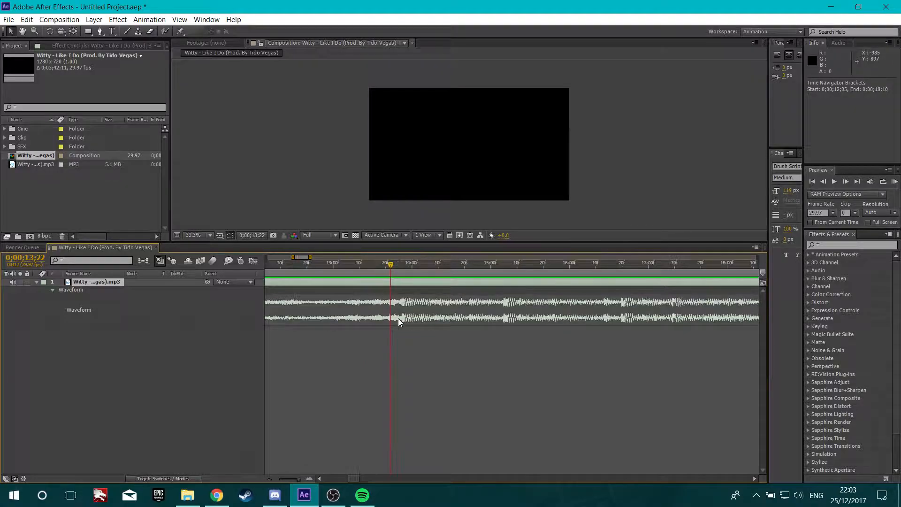
pyautogui.click(396, 262)
pyautogui.moveTo(396, 261); pyautogui.dragTo(403, 266)
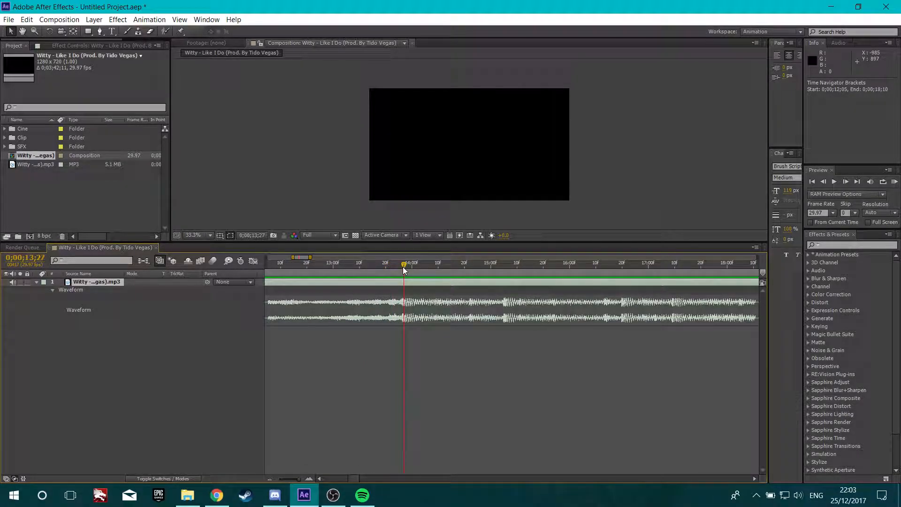
pyautogui.click(136, 398)
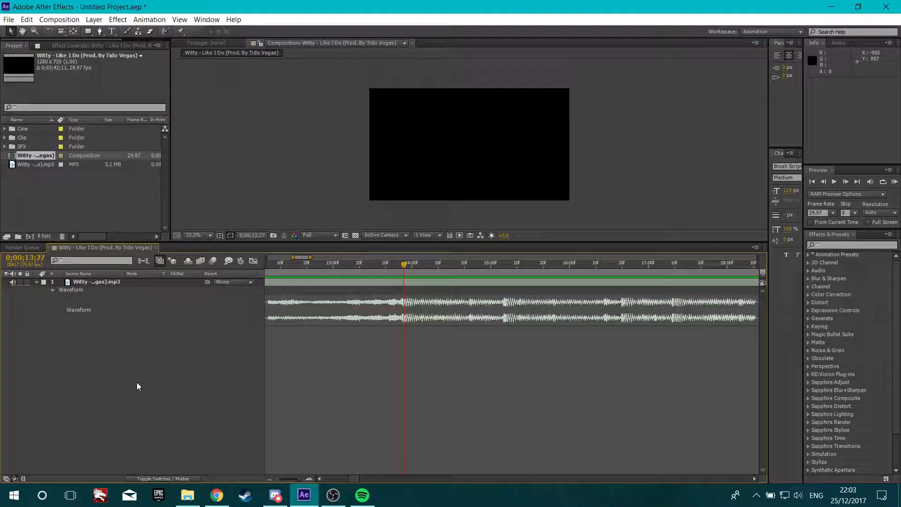
pyautogui.hotkey('shift', '8')
pyautogui.rightClick(402, 271)
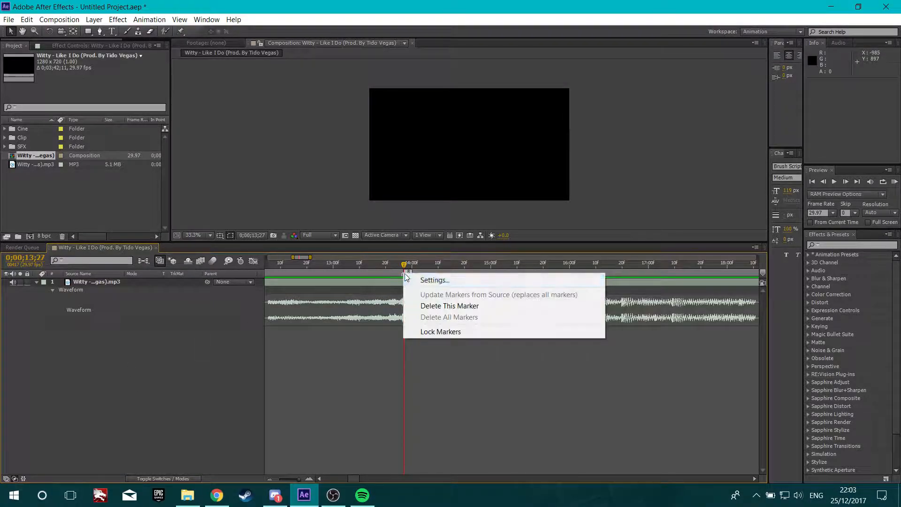
pyautogui.click(455, 309)
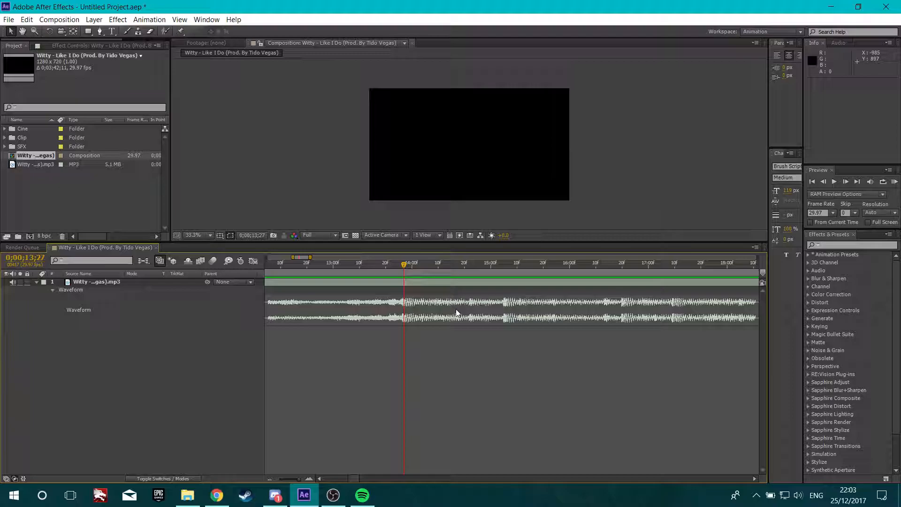
# Add a layer marker at 0;00;13;27 and preview the song from just before it
pyautogui.press('KP_Multiply')
pyautogui.moveTo(416, 264); pyautogui.dragTo(390, 277)
pyautogui.press('KP_Decimal')
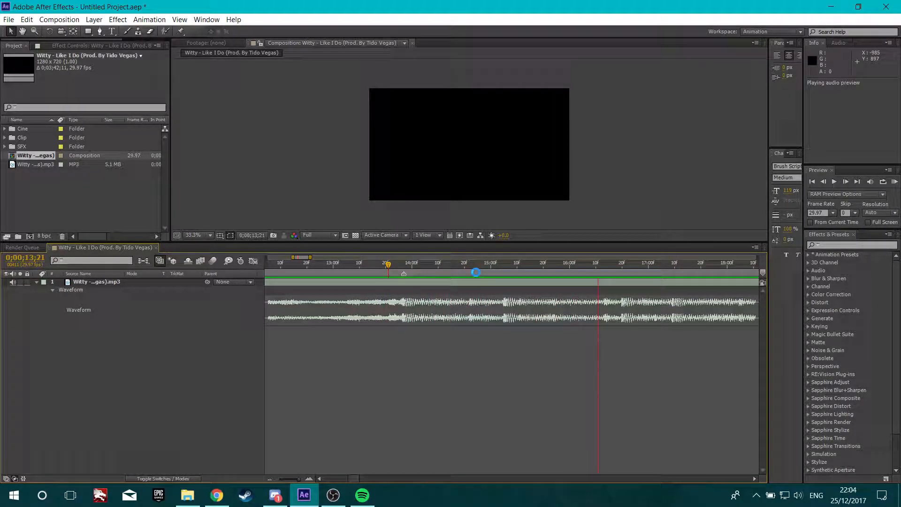
# Add markers on the beats between about 15 and 17 seconds of the song
pyautogui.click(502, 265)
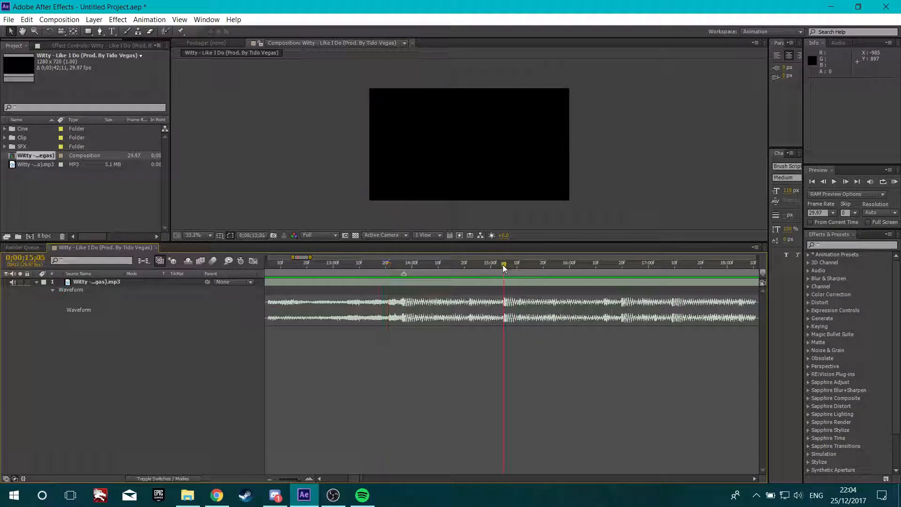
pyautogui.press('KP_Multiply')
pyautogui.moveTo(502, 263); pyautogui.dragTo(674, 270)
pyautogui.press('KP_Multiply')
pyautogui.press('KP_Multiply')
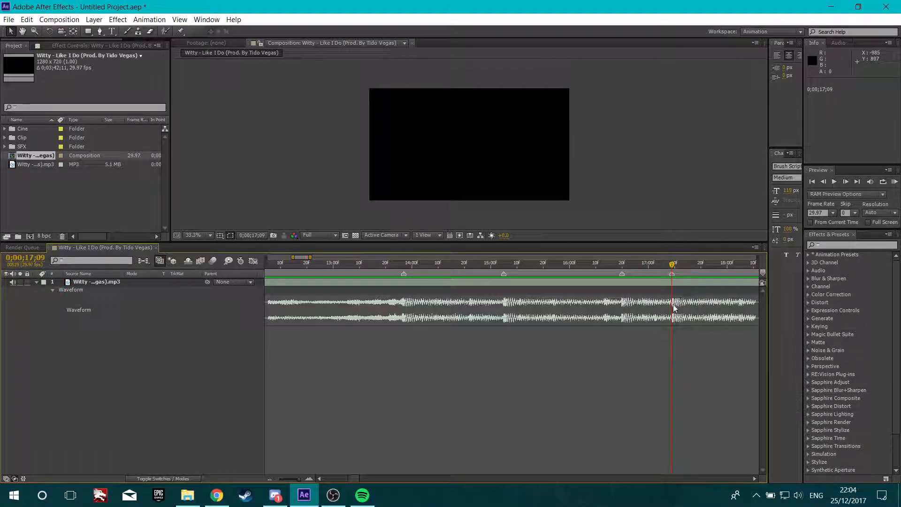
# Preview the song from about 17 seconds and add a marker at 0;00;18;18
pyautogui.press('-')
pyautogui.press('-')
pyautogui.moveTo(348, 478); pyautogui.dragTo(362, 475)
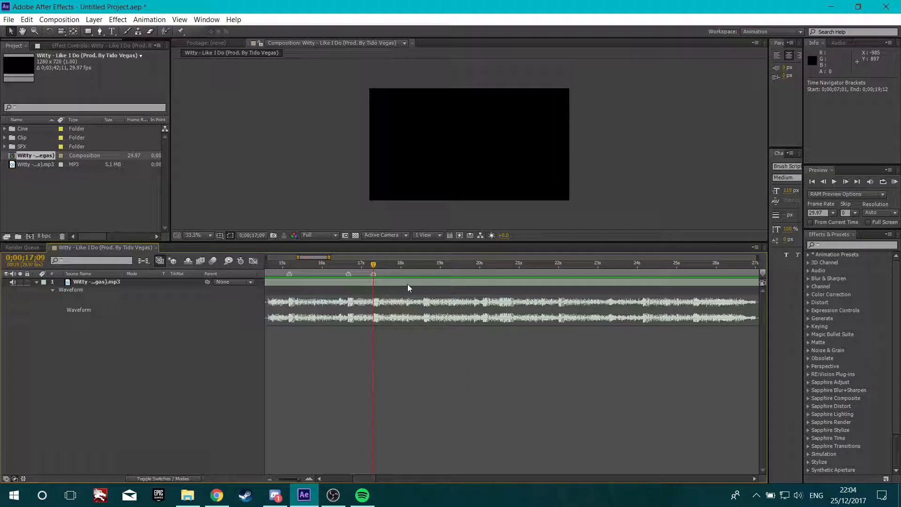
pyautogui.scroll(1, 407, 284)
pyautogui.press('KP_Decimal')
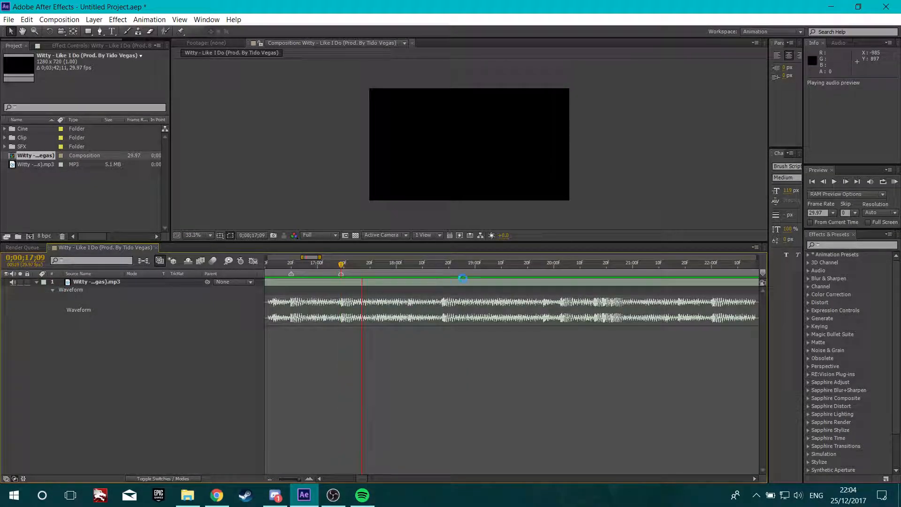
pyautogui.click(446, 264)
pyautogui.click(443, 266)
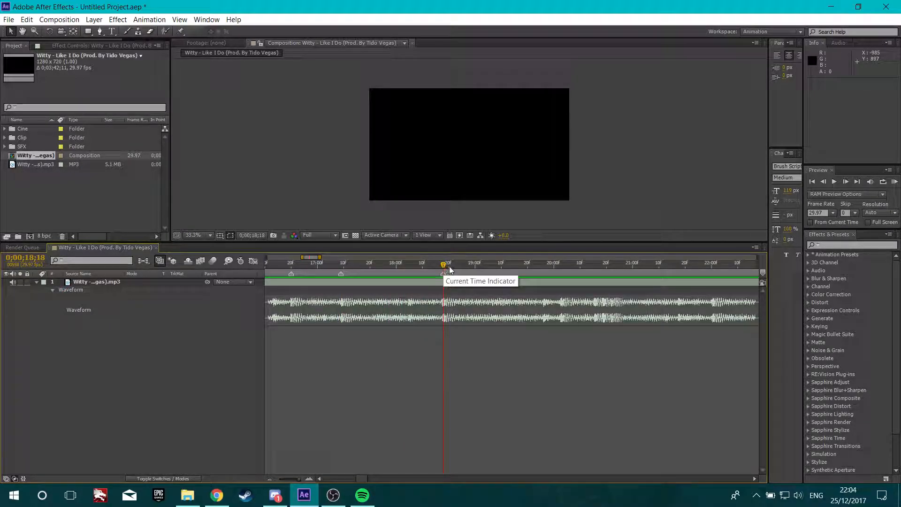
pyautogui.press('KP_Multiply')
# Preview onward and add markers on the beats at about 20 and 22 seconds
pyautogui.press('KP_Decimal')
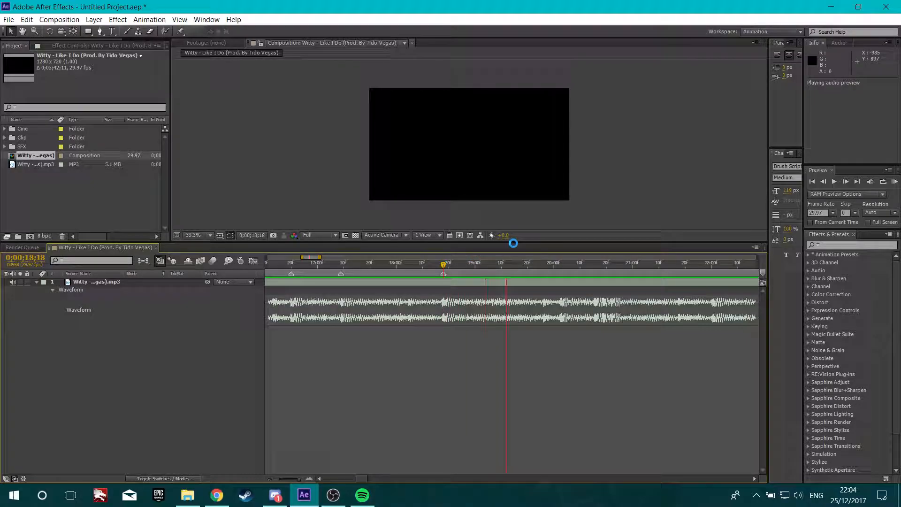
pyautogui.click(562, 265)
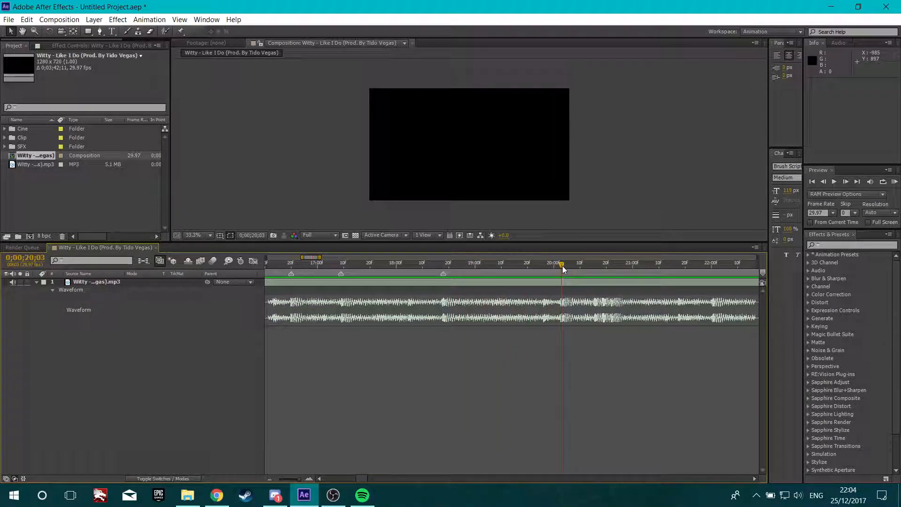
pyautogui.click(597, 266)
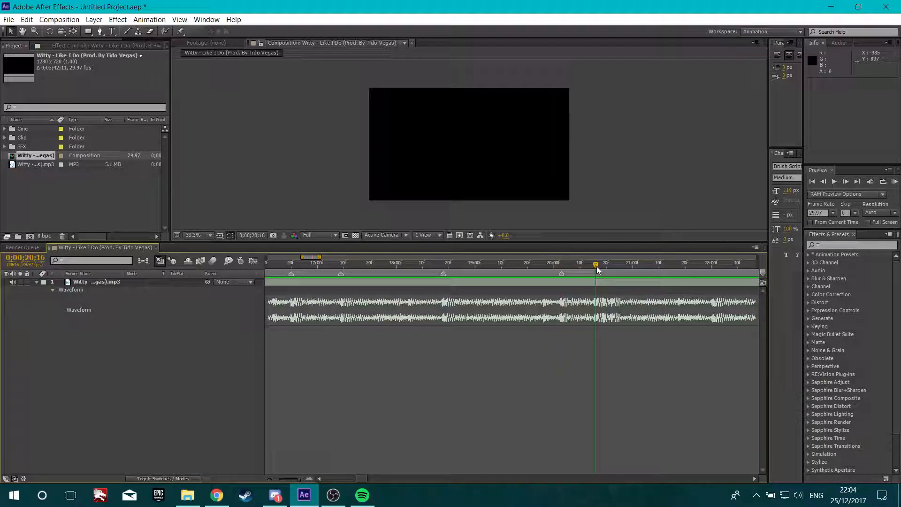
pyautogui.moveTo(596, 266); pyautogui.dragTo(713, 272)
pyautogui.press('KP_Multiply')
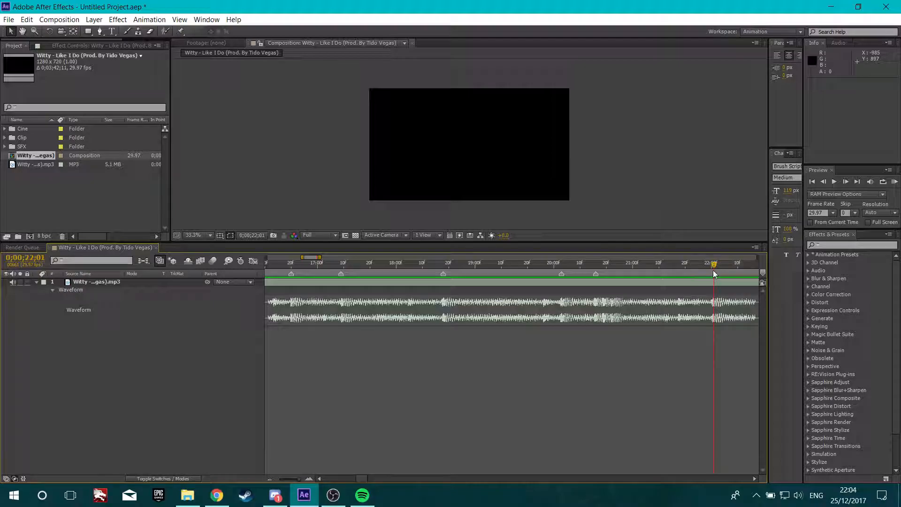
# Scroll along the timeline and add a marker on the beat at 0;00;24;05
pyautogui.click(753, 477)
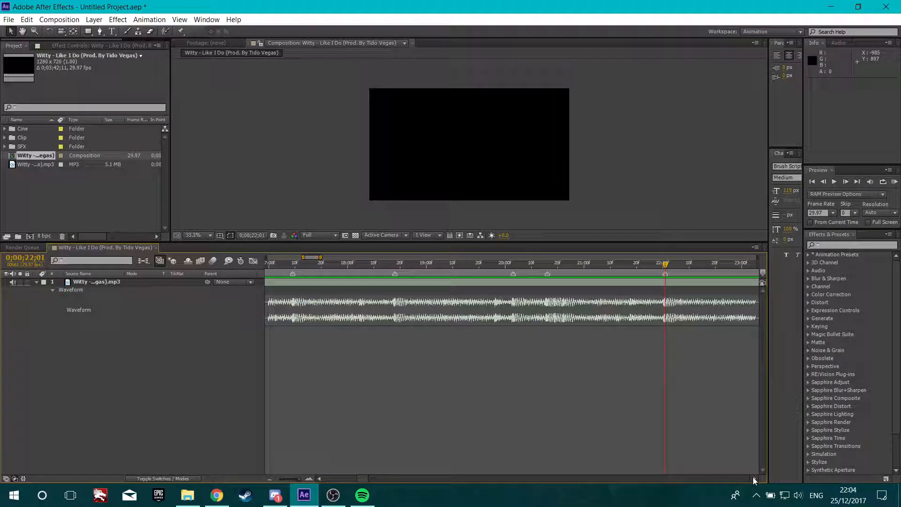
pyautogui.click(753, 477)
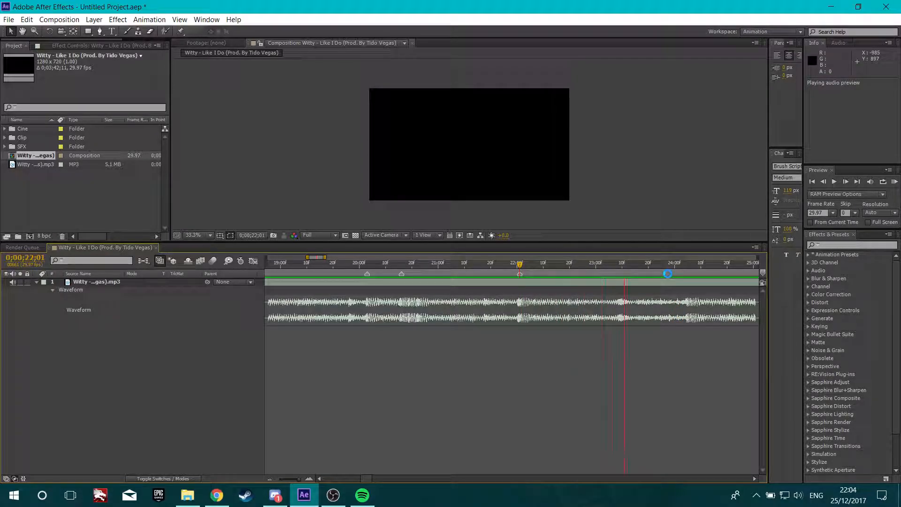
pyautogui.click(688, 263)
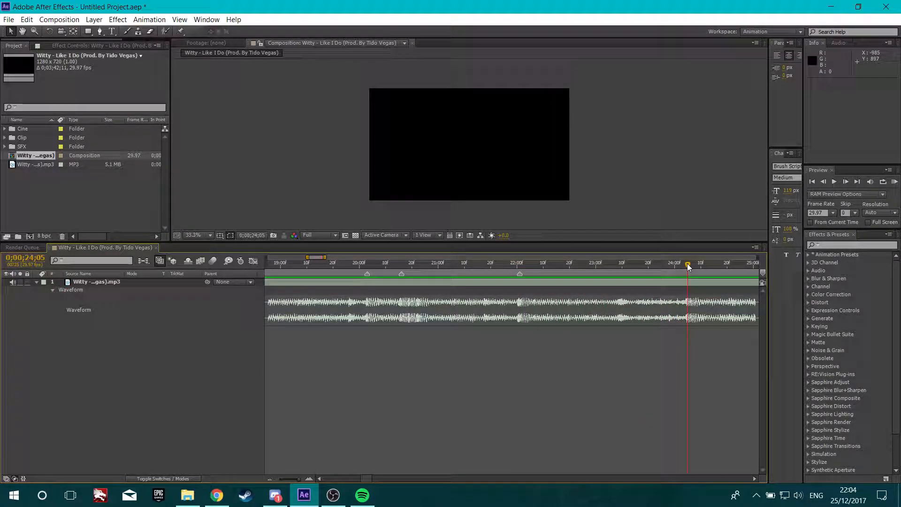
pyautogui.click(754, 478)
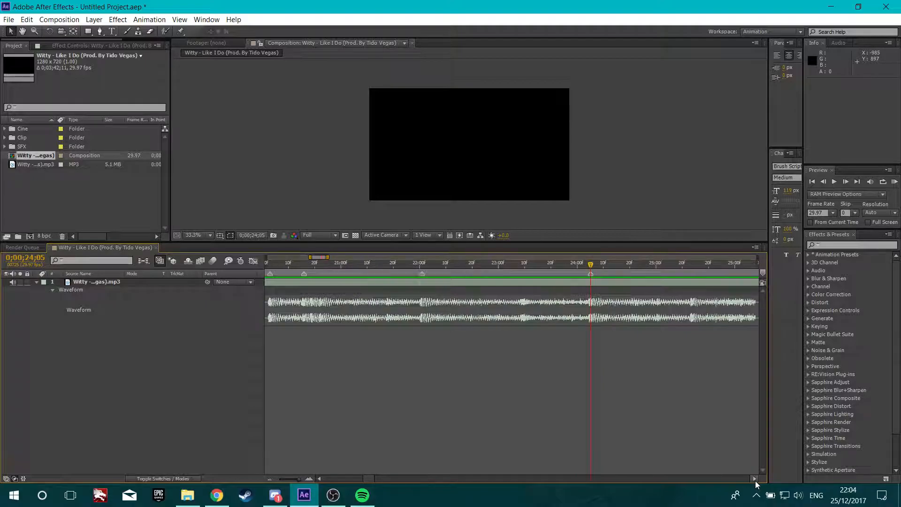
pyautogui.click(754, 478)
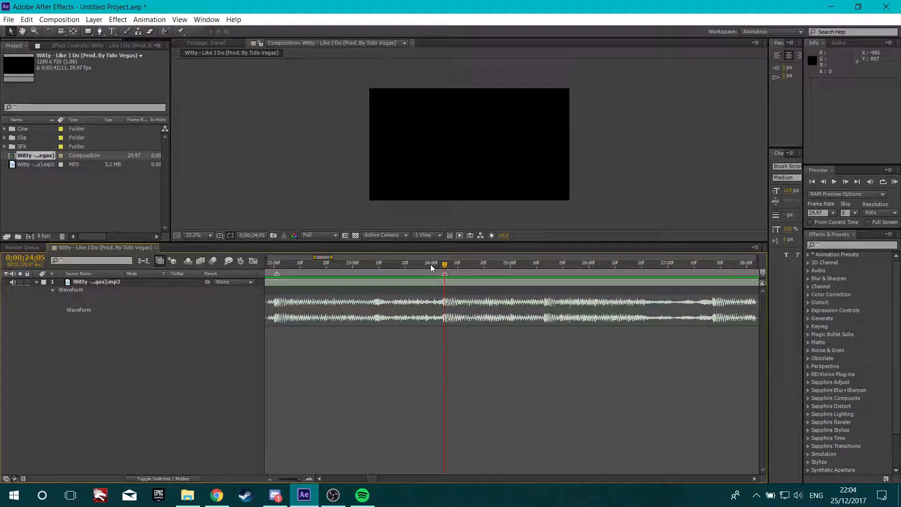
# Add layer markers on the song's beats at about 25 seconds and at 0;00;27;17
pyautogui.moveTo(444, 263); pyautogui.dragTo(543, 272)
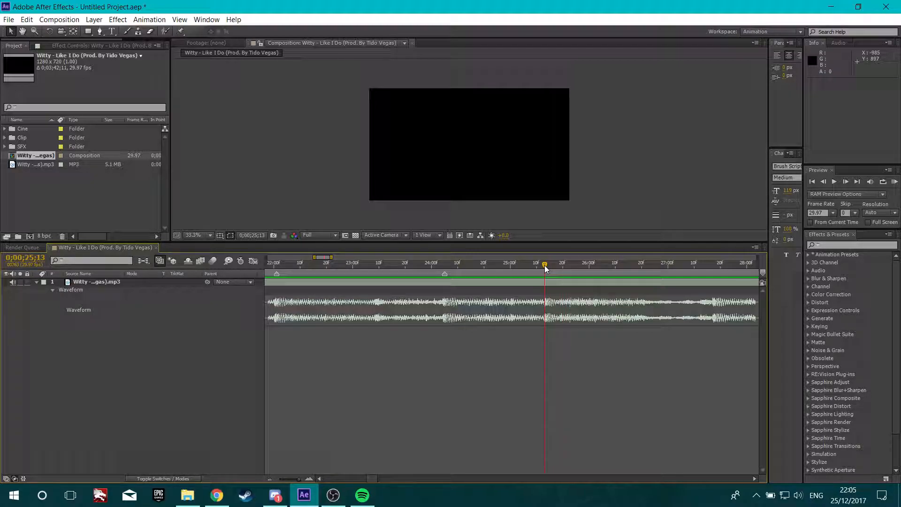
pyautogui.press('KP_Multiply')
pyautogui.moveTo(546, 265); pyautogui.dragTo(714, 274)
pyautogui.press('KP_Multiply')
pyautogui.scroll(-3, 445, 371)
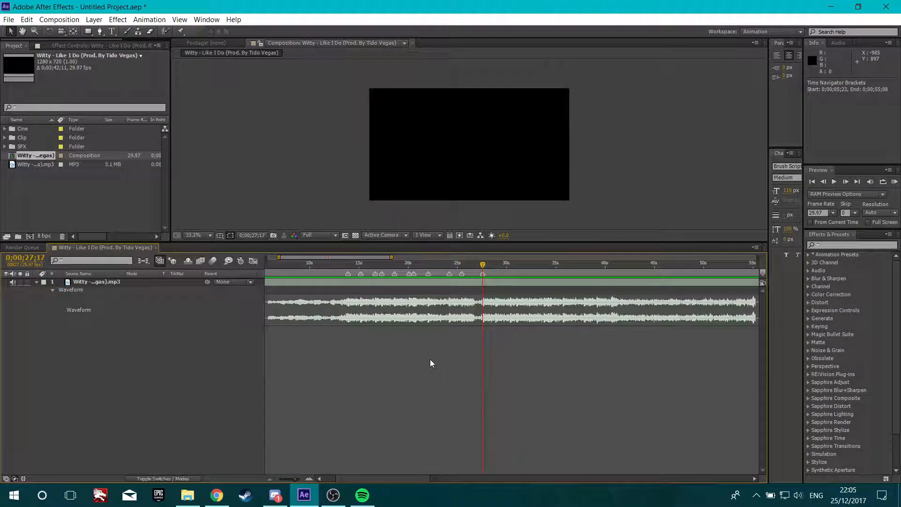
pyautogui.scroll(2, 444, 380)
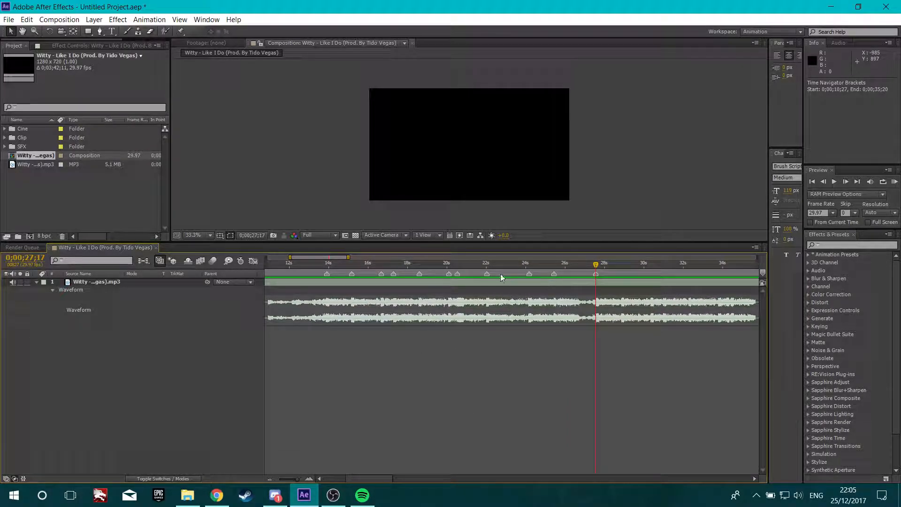
# Preview the song's audio from about 0;00;13;13
pyautogui.rightClick(450, 274)
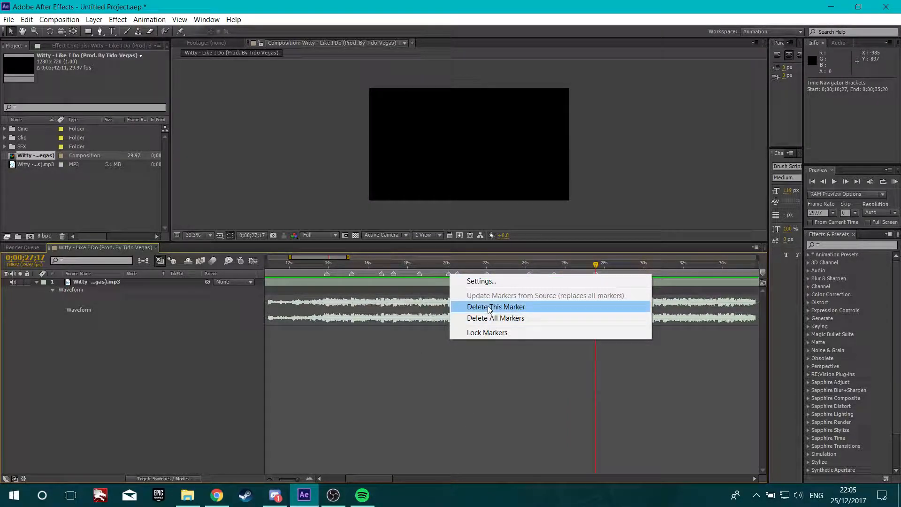
pyautogui.click(410, 262)
pyautogui.moveTo(410, 262)
pyautogui.mouseDown()
pyautogui.moveTo(336, 264)
pyautogui.moveTo(317, 280)
pyautogui.mouseUp()
pyautogui.press('KP_Decimal')
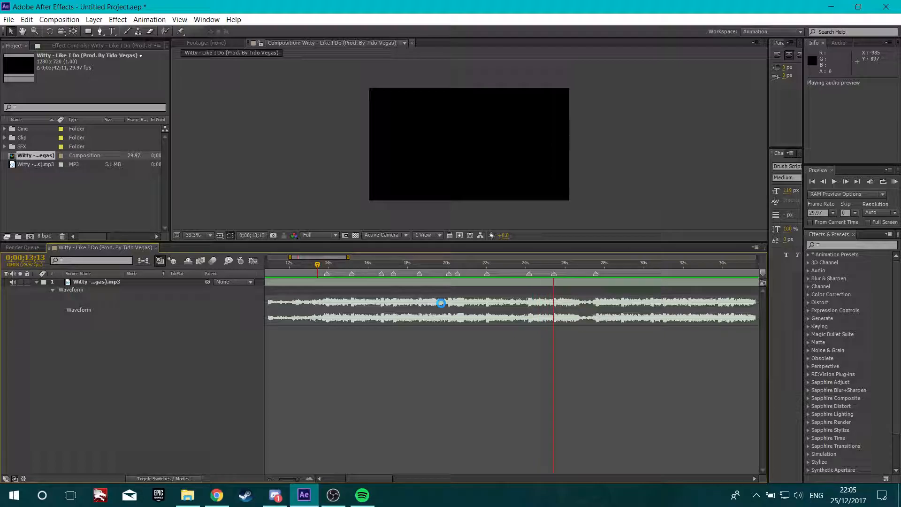
pyautogui.press('space')
pyautogui.click(113, 221)
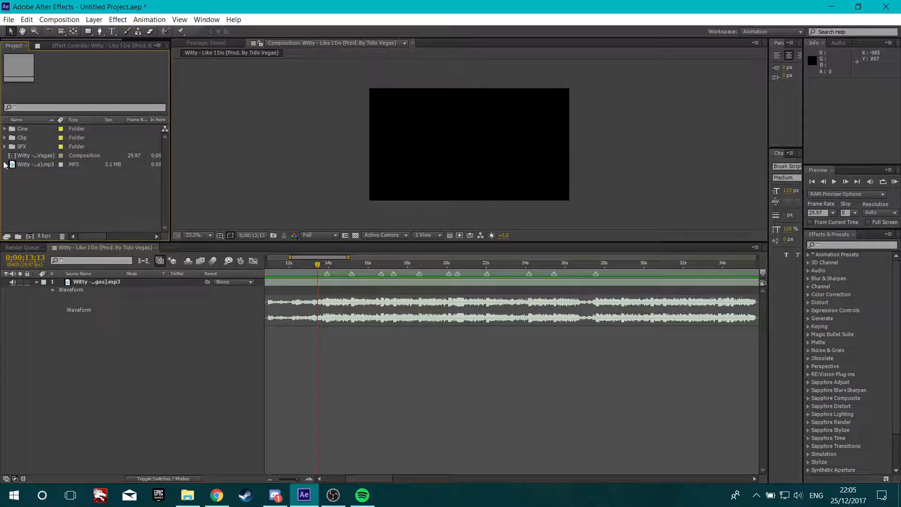
# Open the Clip folder and add the Ballista 7man.mp4 clip to the composition as a new layer
pyautogui.click(5, 147)
pyautogui.click(4, 147)
pyautogui.click(4, 129)
pyautogui.click(5, 129)
pyautogui.click(4, 137)
pyautogui.click(41, 146)
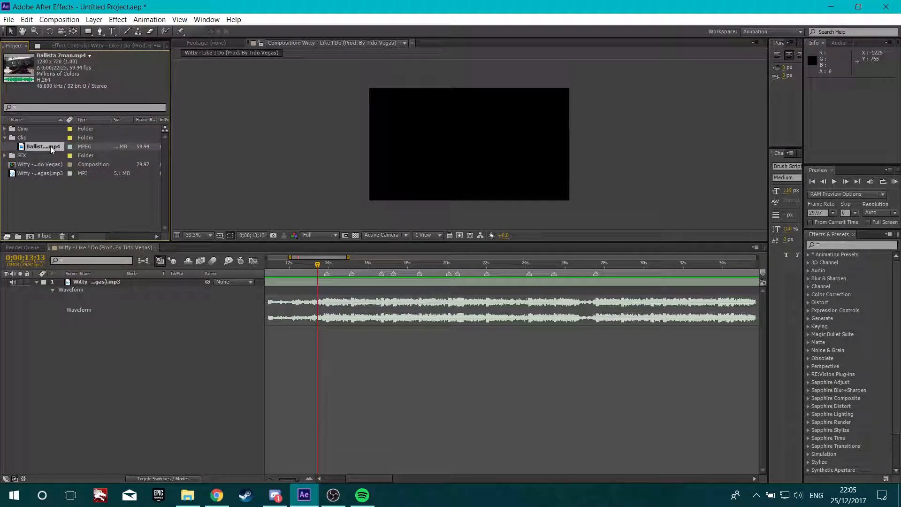
pyautogui.moveTo(55, 148); pyautogui.dragTo(122, 335)
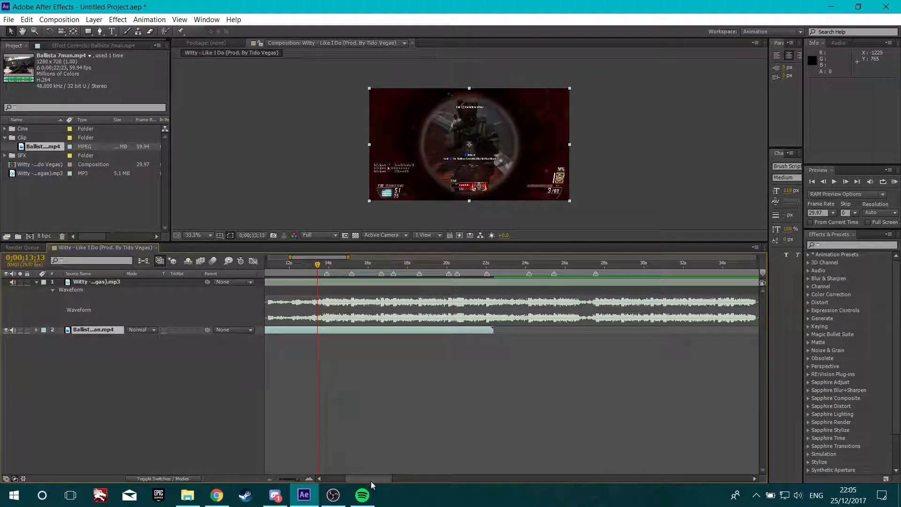
# Move the clip layer so that it starts at 0;00;11;19
pyautogui.moveTo(367, 479); pyautogui.dragTo(366, 478)
pyautogui.moveTo(378, 266); pyautogui.dragTo(364, 282)
pyautogui.press('[')
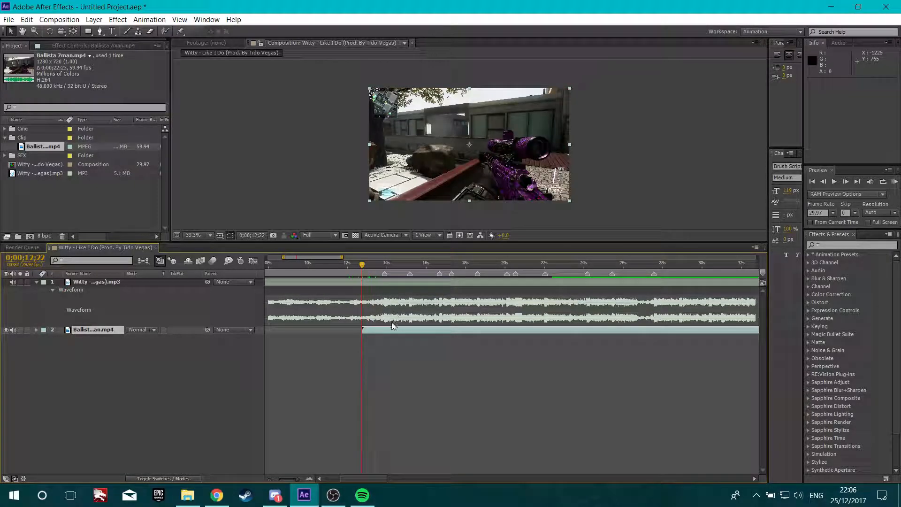
pyautogui.moveTo(363, 268); pyautogui.dragTo(339, 286)
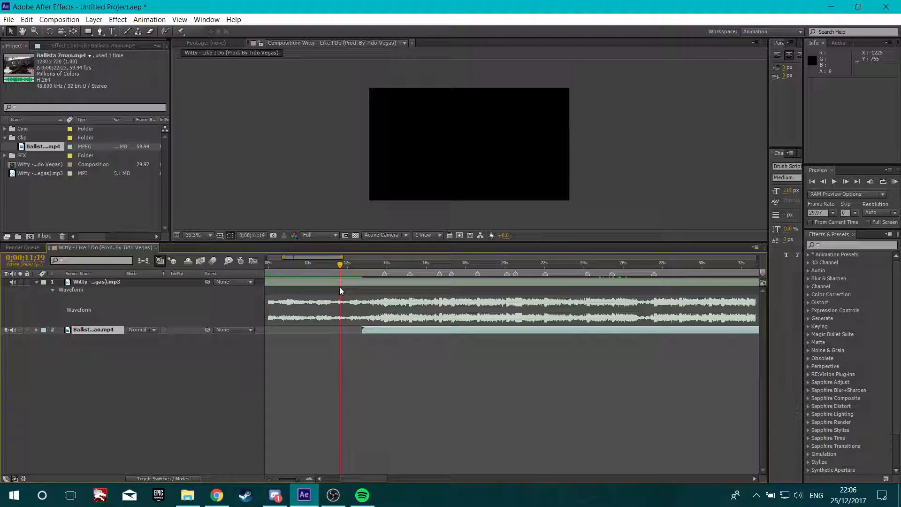
pyautogui.press('[')
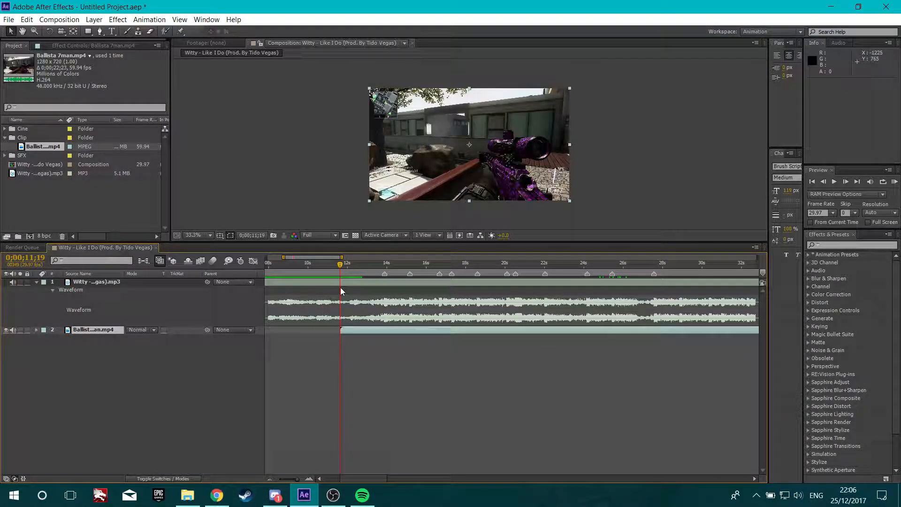
pyautogui.press(']')
pyautogui.press('[')
pyautogui.press(']')
pyautogui.press('[')
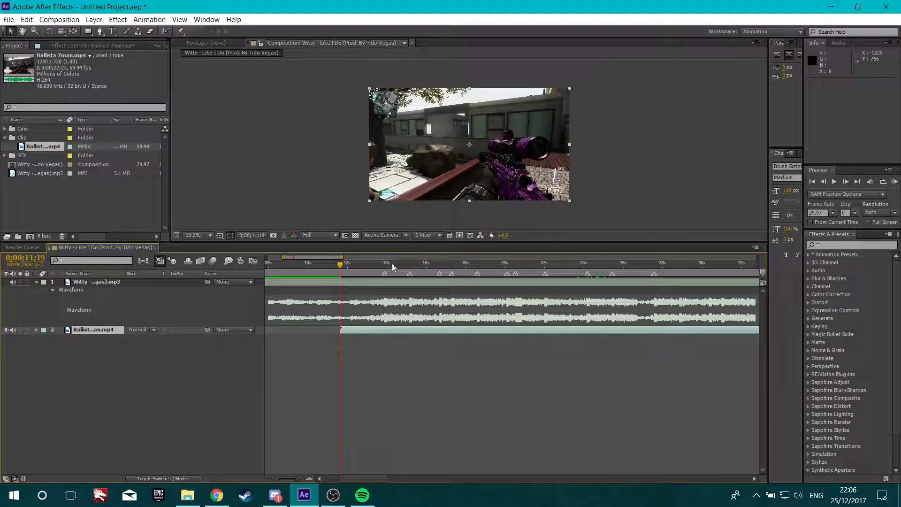
# Enable Time Remap on the clip layer and add a Time Remap keyframe at 0;00;14;05
pyautogui.moveTo(349, 264); pyautogui.dragTo(392, 273)
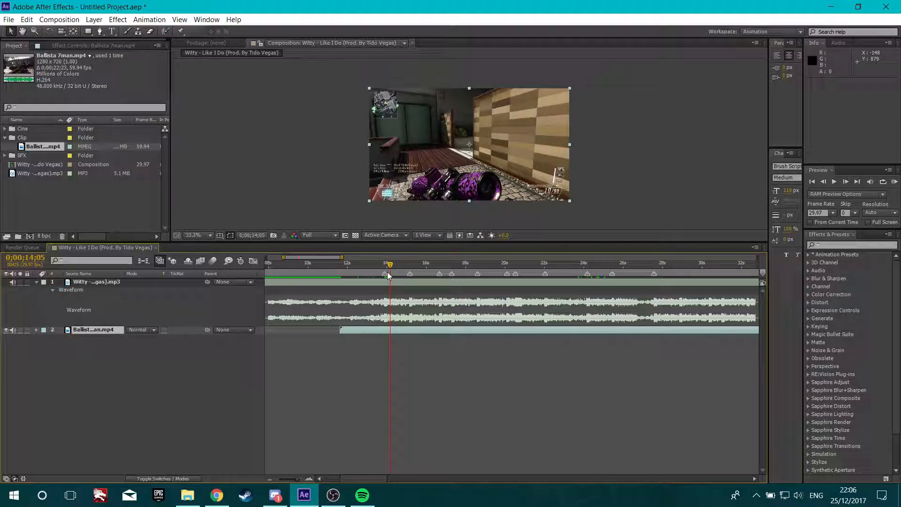
pyautogui.hotkey('ctrl', 'alt', 't')
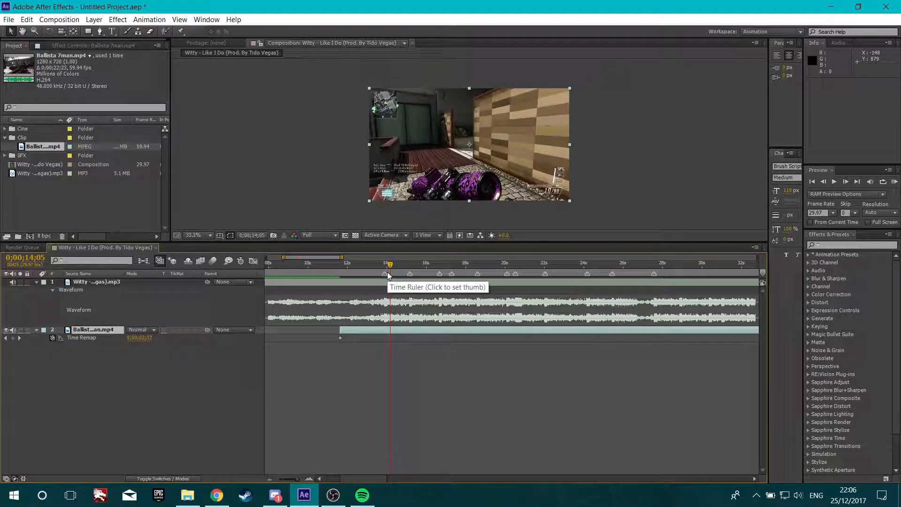
pyautogui.hotkey('ctrl', 'z')
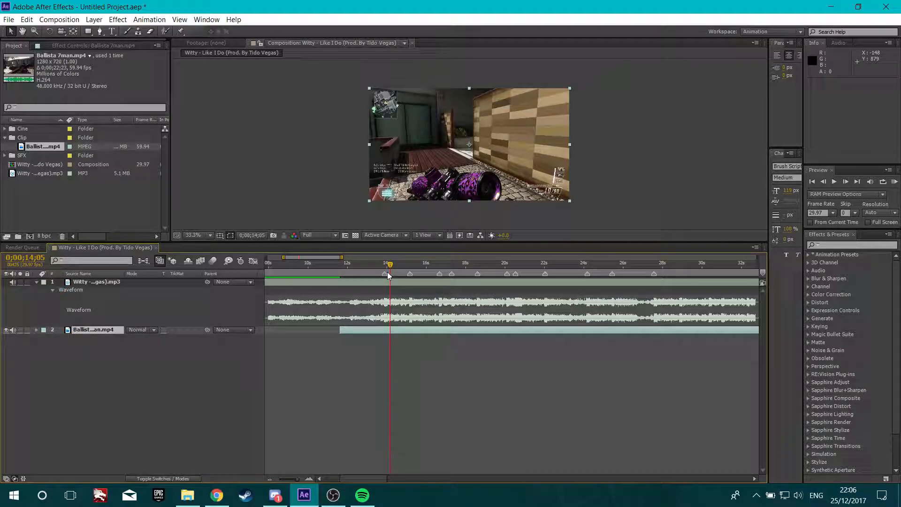
pyautogui.hotkey('ctrl', 'alt', 't')
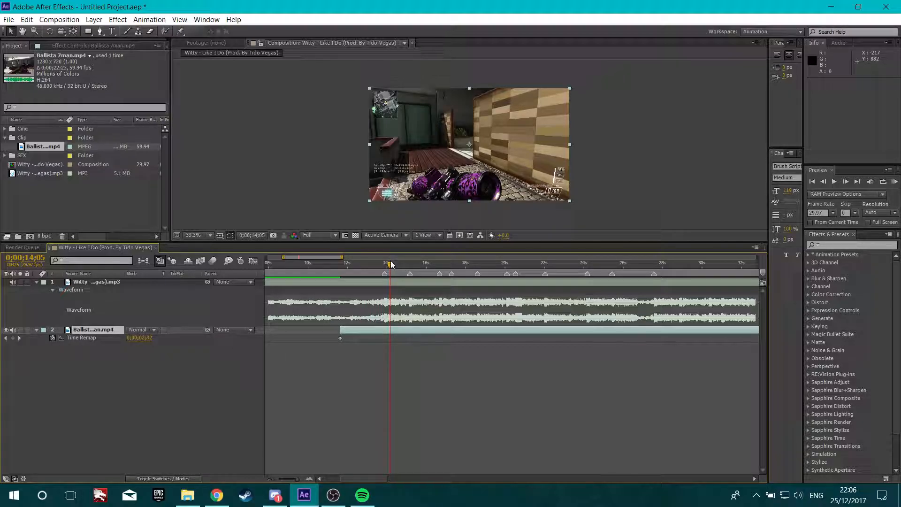
pyautogui.moveTo(391, 264)
pyautogui.mouseDown()
pyautogui.moveTo(368, 265)
pyautogui.moveTo(390, 266)
pyautogui.mouseUp()
pyautogui.click(12, 338)
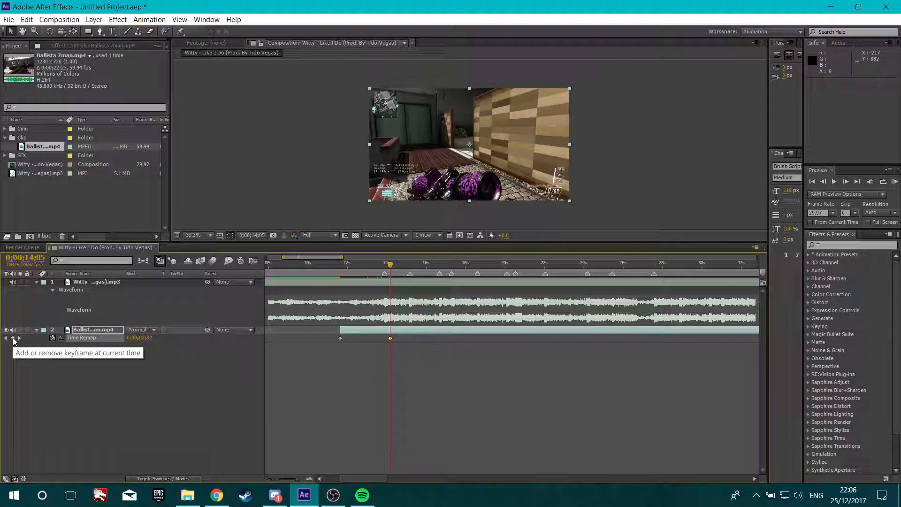
# Delete the first Time Remap keyframe and move the 0;00;14;05 keyframe to the layer's start
pyautogui.click(341, 338)
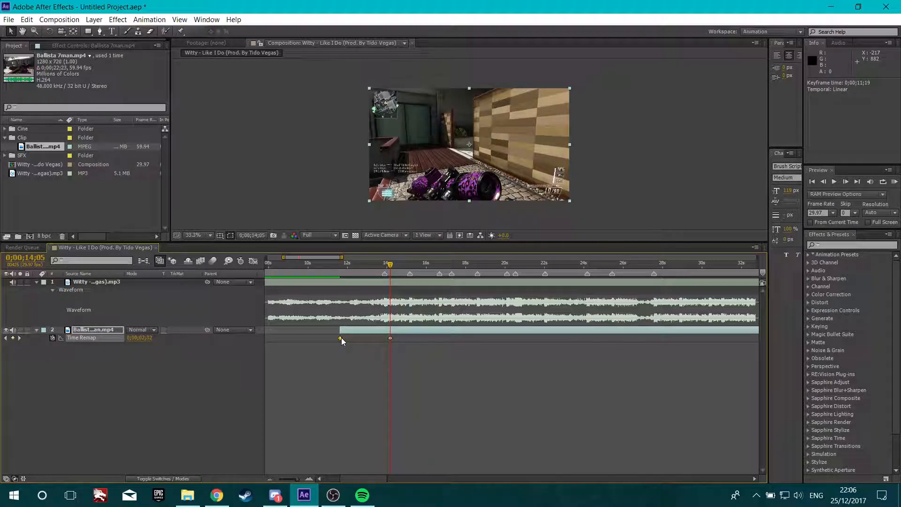
pyautogui.press('Delete')
pyautogui.moveTo(390, 337); pyautogui.dragTo(339, 342)
pyautogui.rightClick(339, 339)
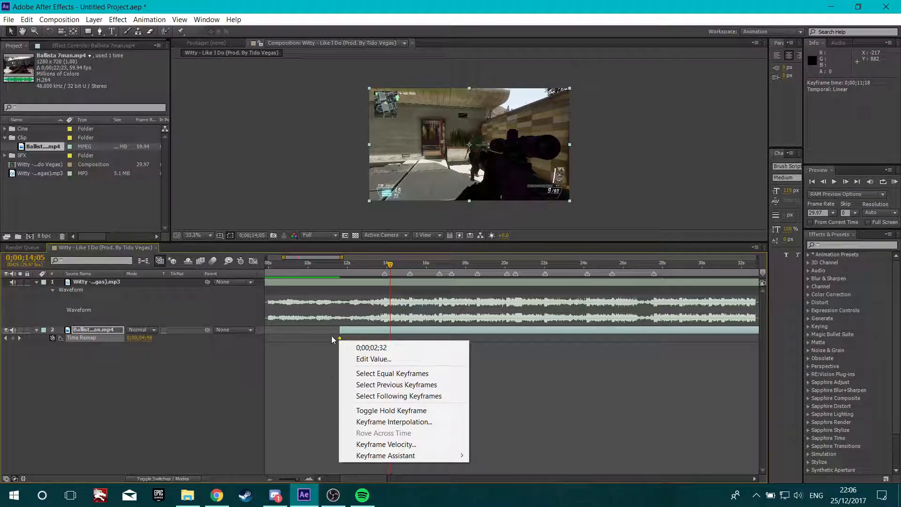
pyautogui.rightClick(340, 337)
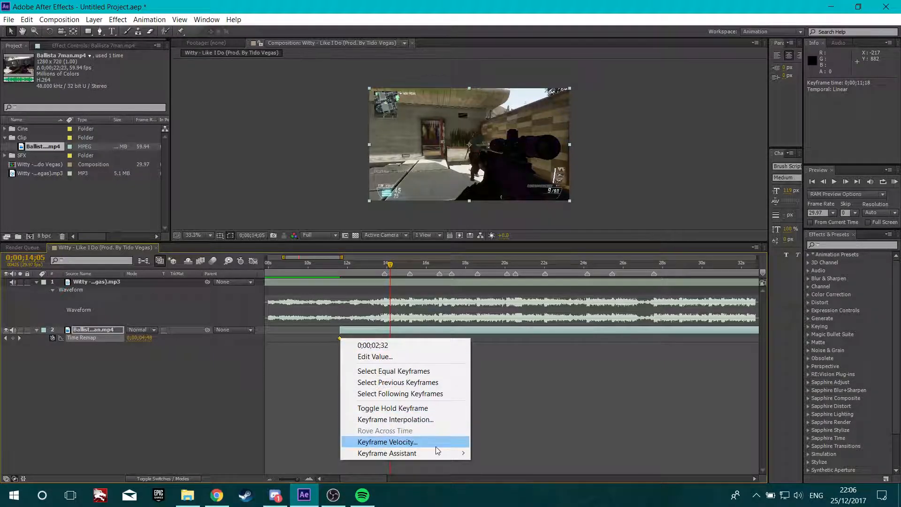
pyautogui.moveTo(435, 453)
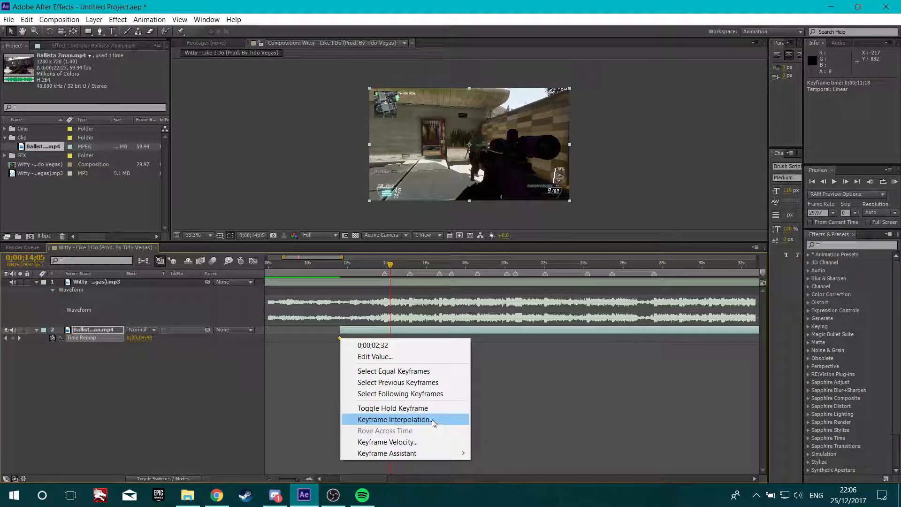
pyautogui.click(339, 333)
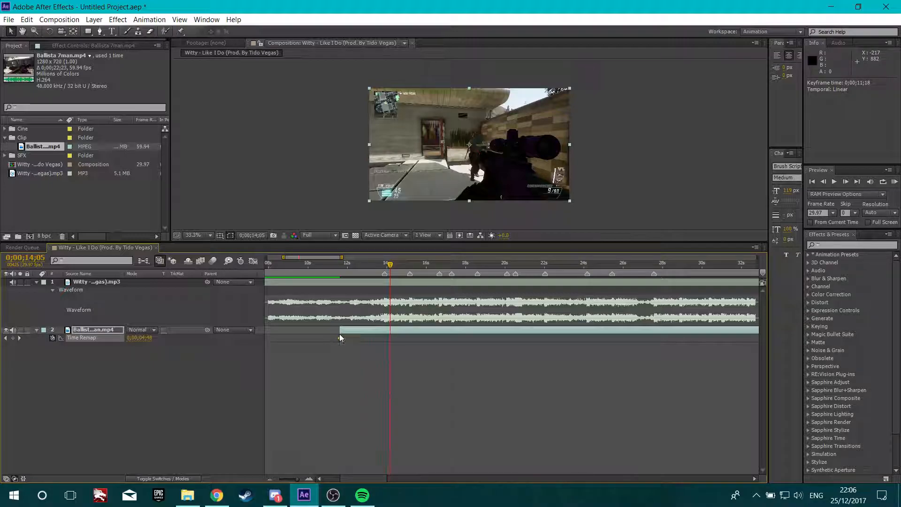
pyautogui.click(339, 334)
# Align the moved Time Remap keyframe exactly with the layer start at 0;00;11;19
pyautogui.moveTo(389, 264); pyautogui.dragTo(339, 286)
pyautogui.scroll(2, 352, 317)
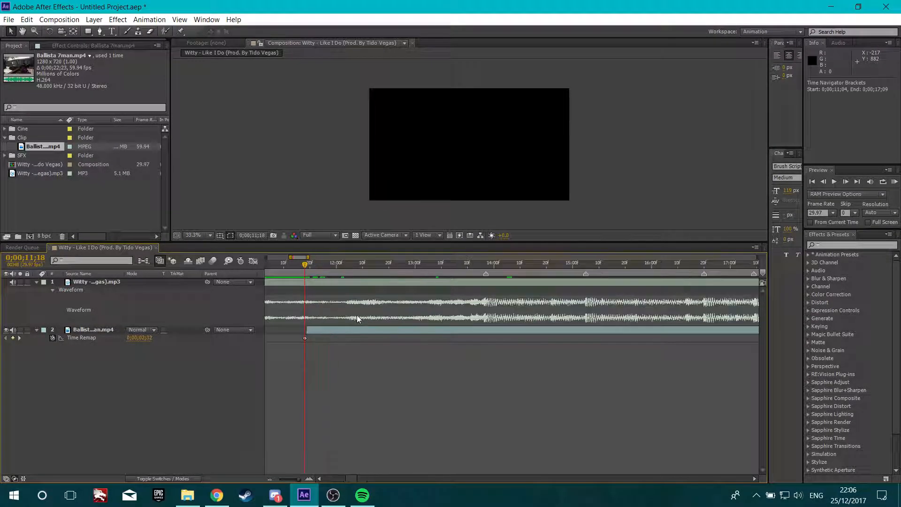
pyautogui.moveTo(304, 264); pyautogui.dragTo(305, 277)
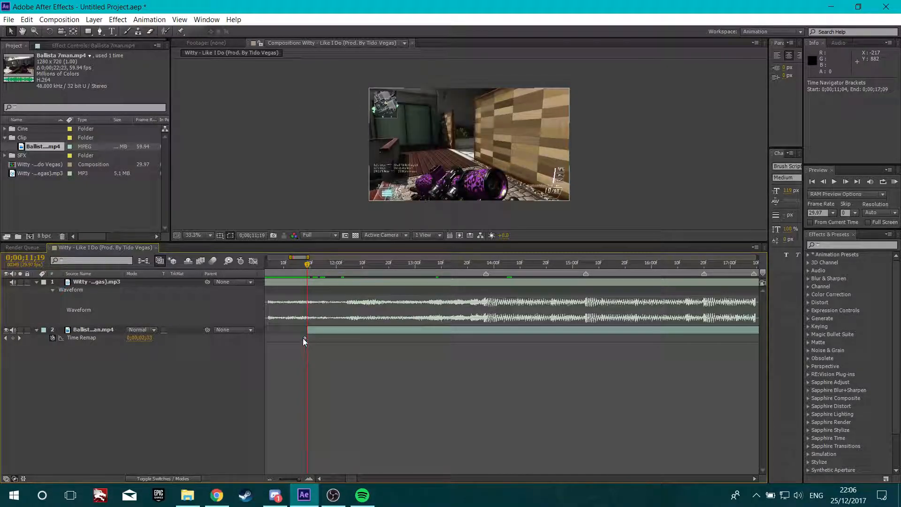
pyautogui.moveTo(305, 337); pyautogui.dragTo(307, 338)
# Add a Time Remap keyframe on the beat at 0;00;14;23
pyautogui.moveTo(307, 266); pyautogui.dragTo(497, 273)
pyautogui.scroll(-1, 435, 279)
pyautogui.click(13, 338)
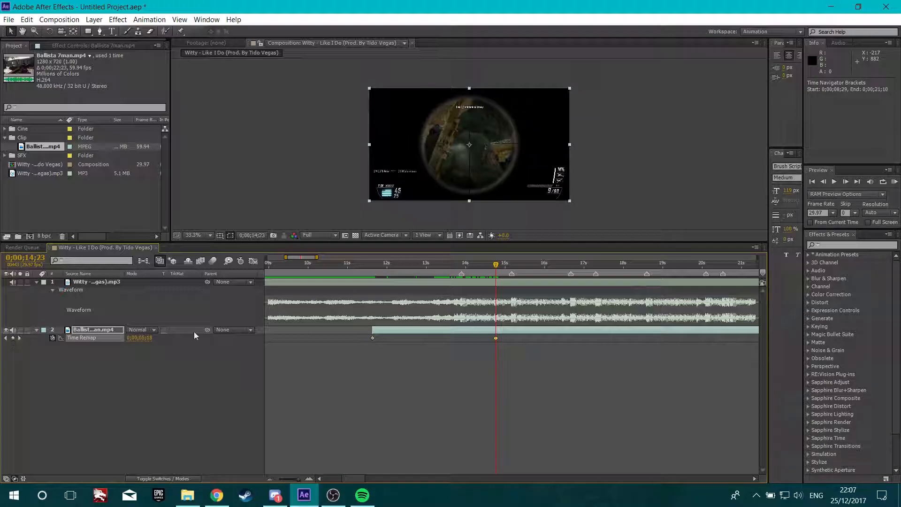
# Add Time Remap keyframes on the beats at 0;00;16;07, 0;00;17;23 and 0;00;19;13
pyautogui.moveTo(498, 266); pyautogui.dragTo(554, 268)
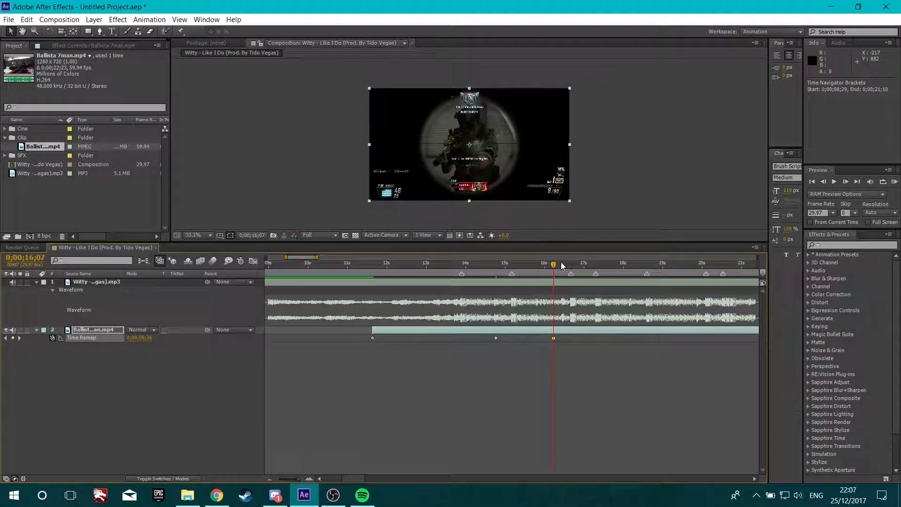
pyautogui.moveTo(554, 266); pyautogui.dragTo(614, 265)
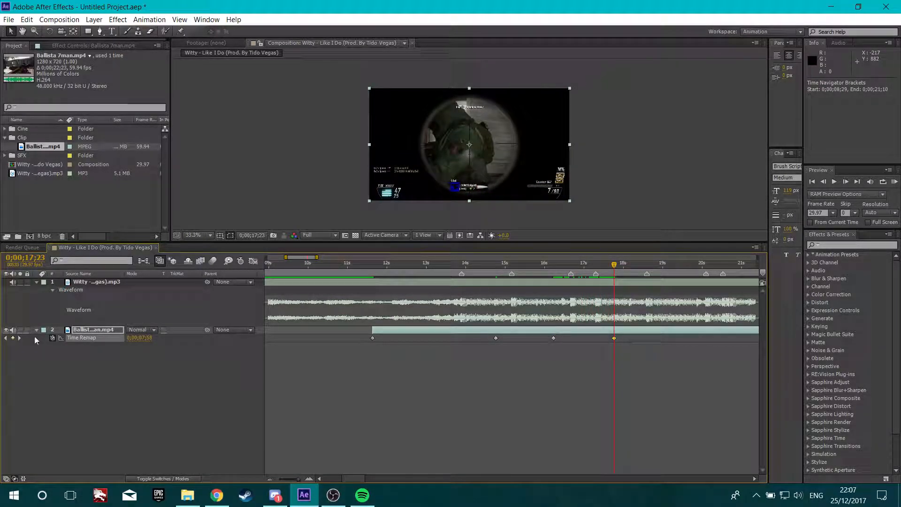
pyautogui.moveTo(617, 266); pyautogui.dragTo(680, 265)
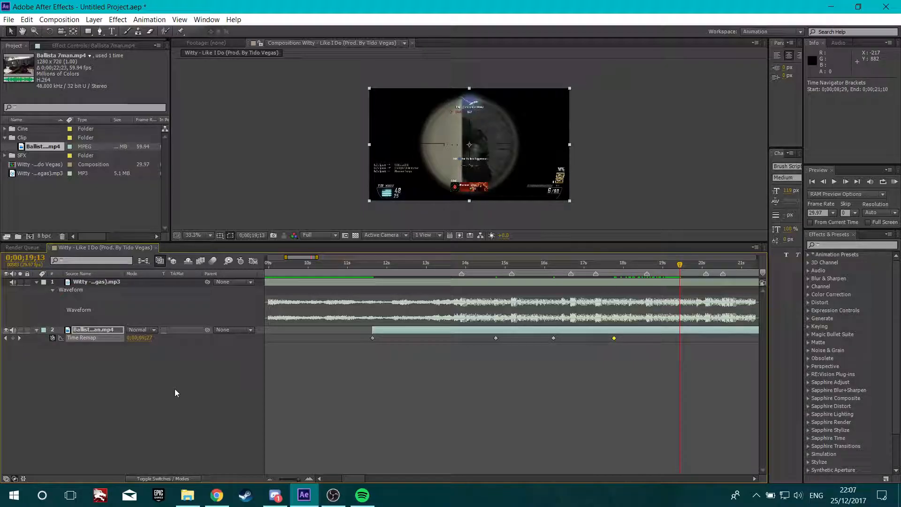
pyautogui.click(13, 337)
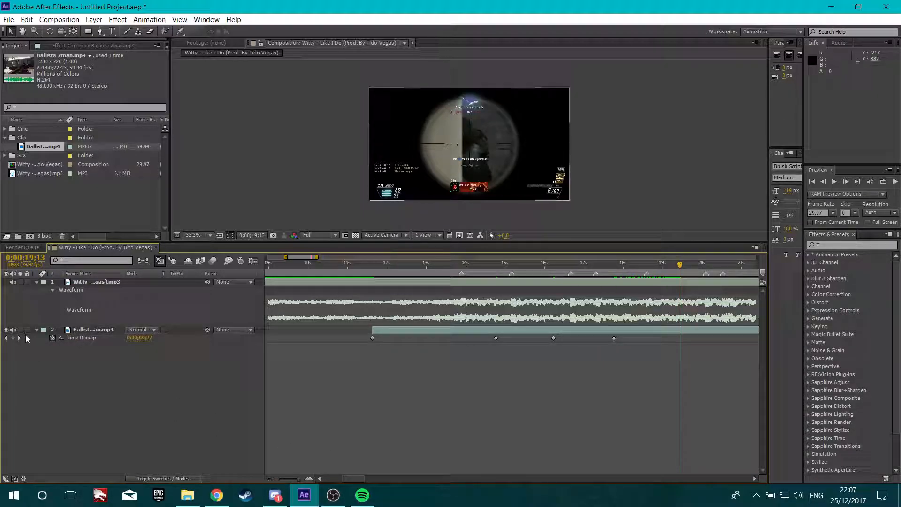
# Add a Time Remap keyframe on the beat at 0;00;21;00
pyautogui.scroll(3, 478, 151)
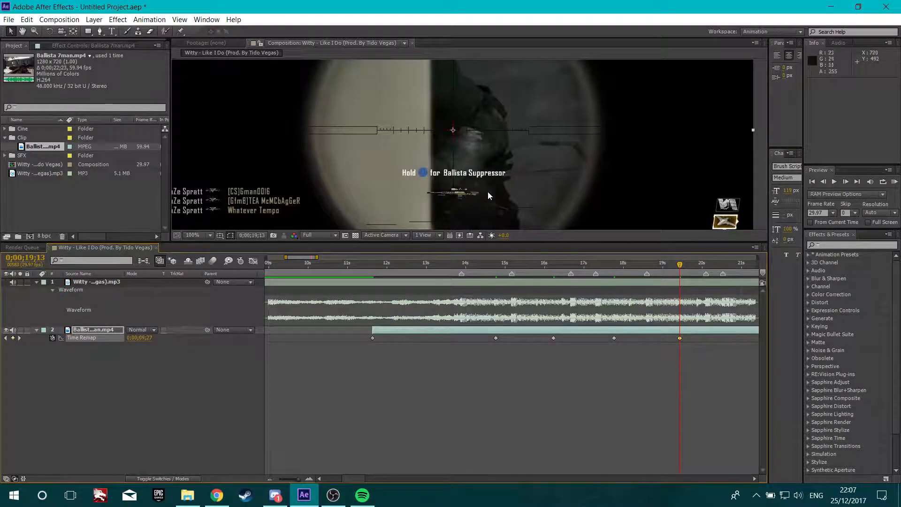
pyautogui.scroll(-4, 488, 190)
pyautogui.click(206, 234)
pyautogui.click(221, 258)
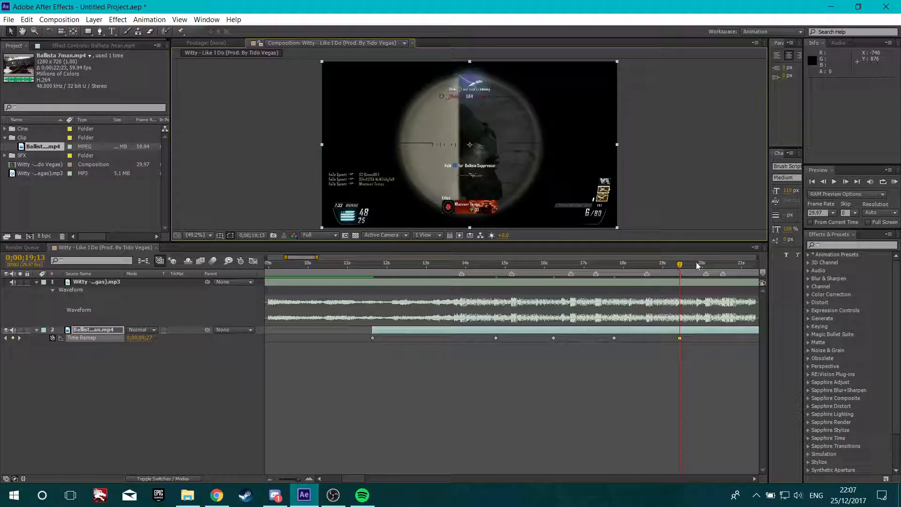
pyautogui.moveTo(681, 267); pyautogui.dragTo(741, 284)
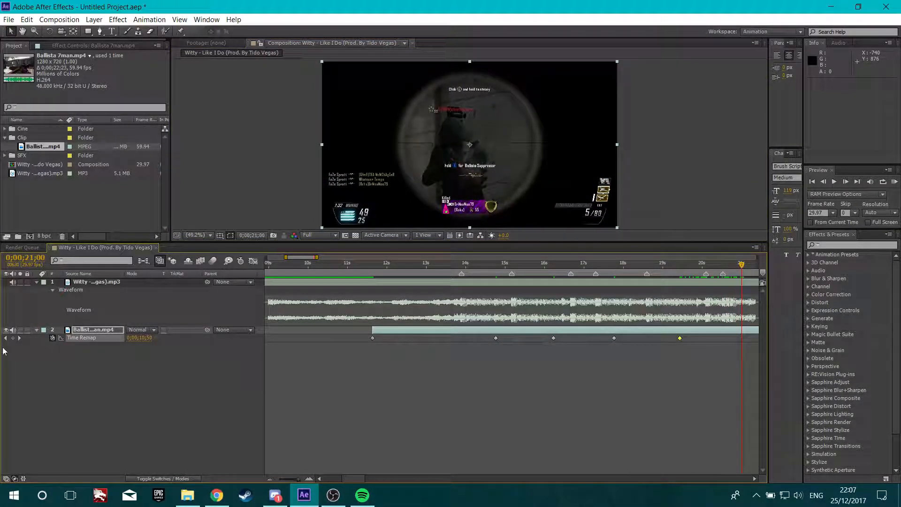
pyautogui.click(362, 495)
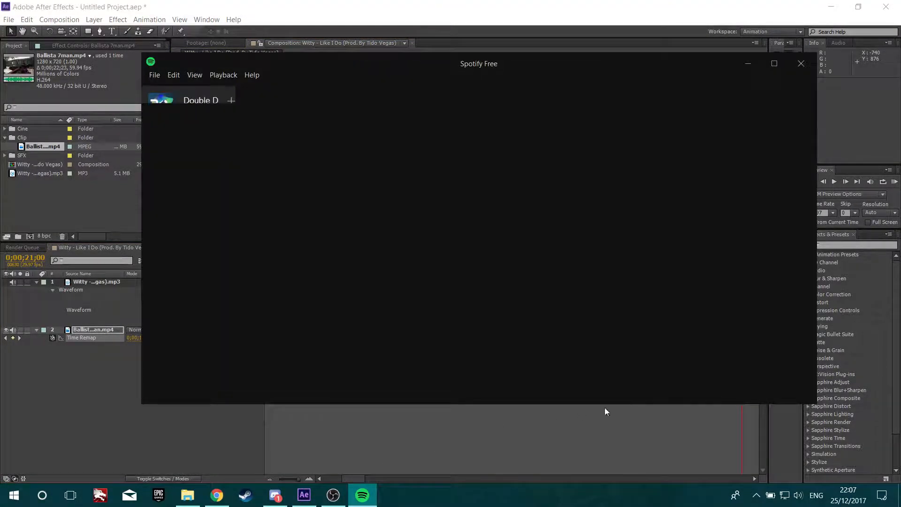
pyautogui.click(508, 379)
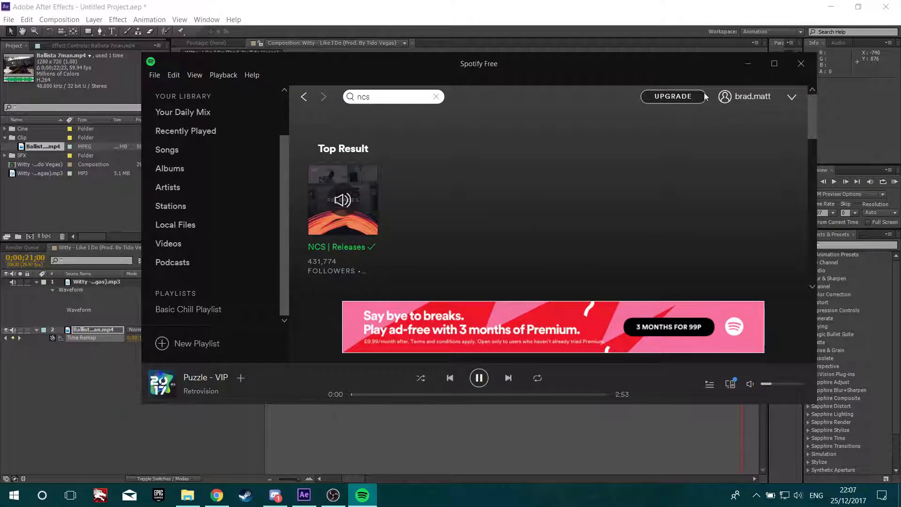
pyautogui.click(354, 426)
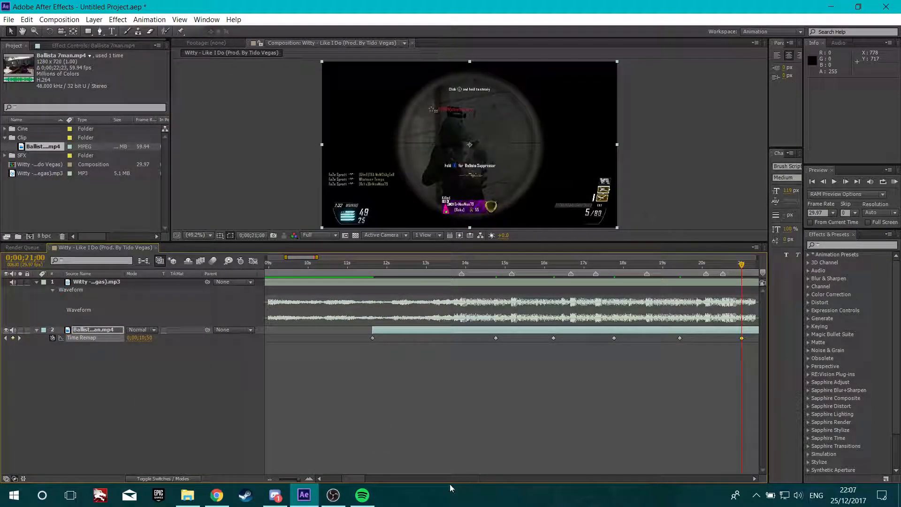
# Add a Time Remap keyframe on the beat at 0;00;22;16
pyautogui.moveTo(343, 478); pyautogui.dragTo(357, 479)
pyautogui.moveTo(461, 265)
pyautogui.mouseDown()
pyautogui.moveTo(529, 269)
pyautogui.moveTo(519, 270)
pyautogui.mouseUp()
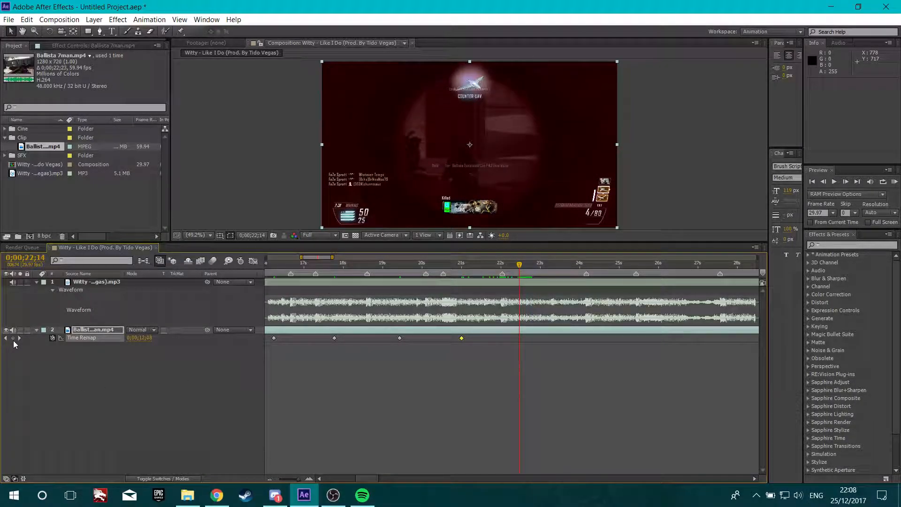
pyautogui.click(518, 266)
pyautogui.moveTo(518, 265)
pyautogui.mouseDown()
pyautogui.moveTo(507, 267)
pyautogui.moveTo(528, 267)
pyautogui.moveTo(521, 270)
pyautogui.mouseUp()
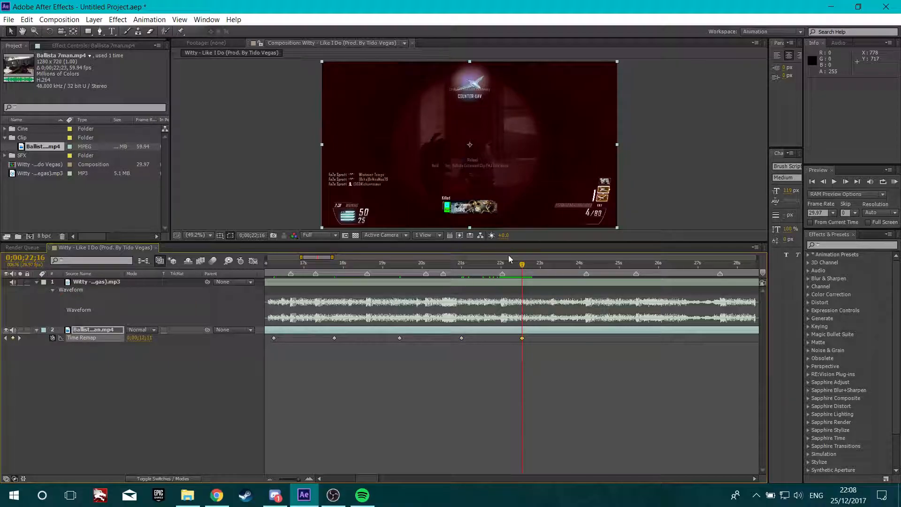
# Add Time Remap keyframes on the beats at 0;00;23;28 and 0;00;24;22
pyautogui.moveTo(526, 262); pyautogui.dragTo(578, 269)
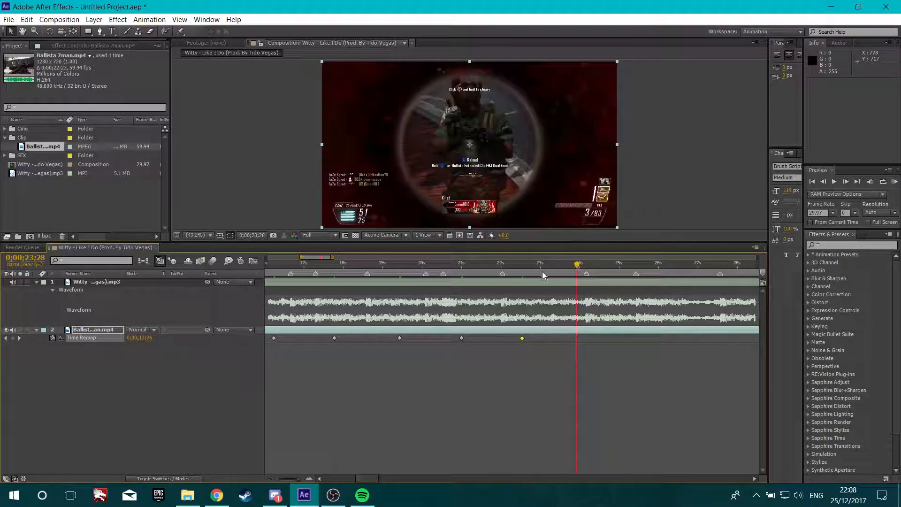
pyautogui.moveTo(578, 266); pyautogui.dragTo(603, 266)
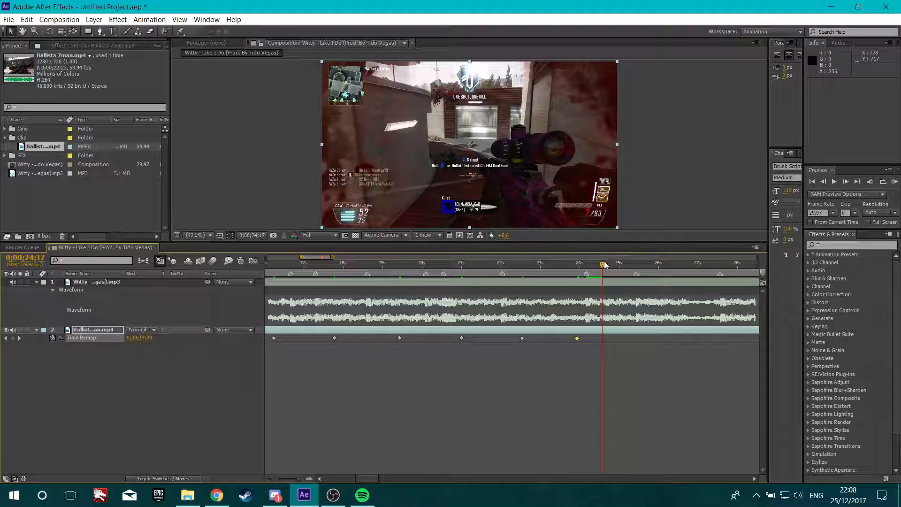
pyautogui.moveTo(603, 266); pyautogui.dragTo(609, 267)
pyautogui.click(13, 338)
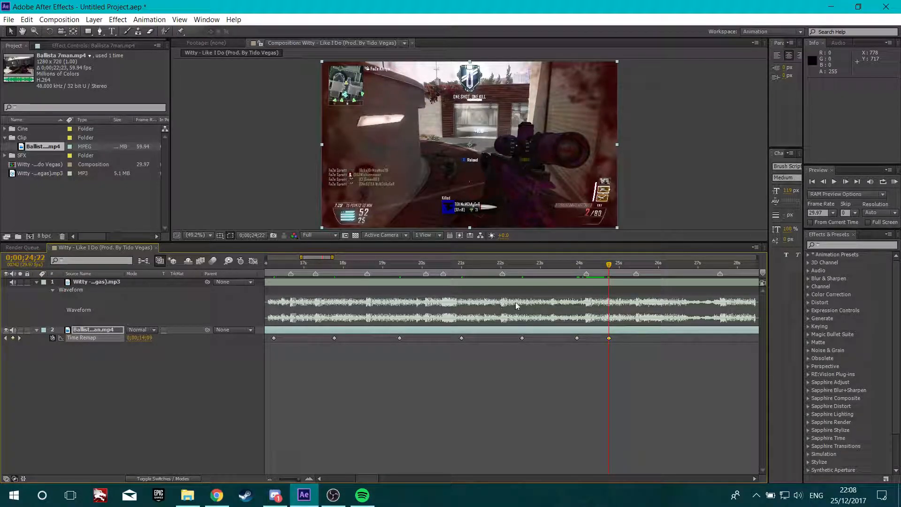
# Split the gameplay clip layer at 0;00;24;22 and delete the part after the cut
pyautogui.click(606, 332)
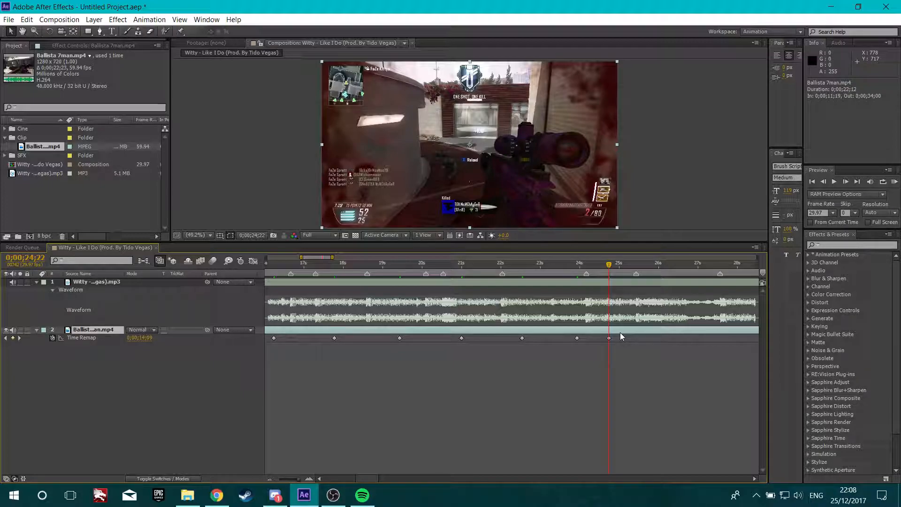
pyautogui.hotkey('ctrl', 'shift', 'd')
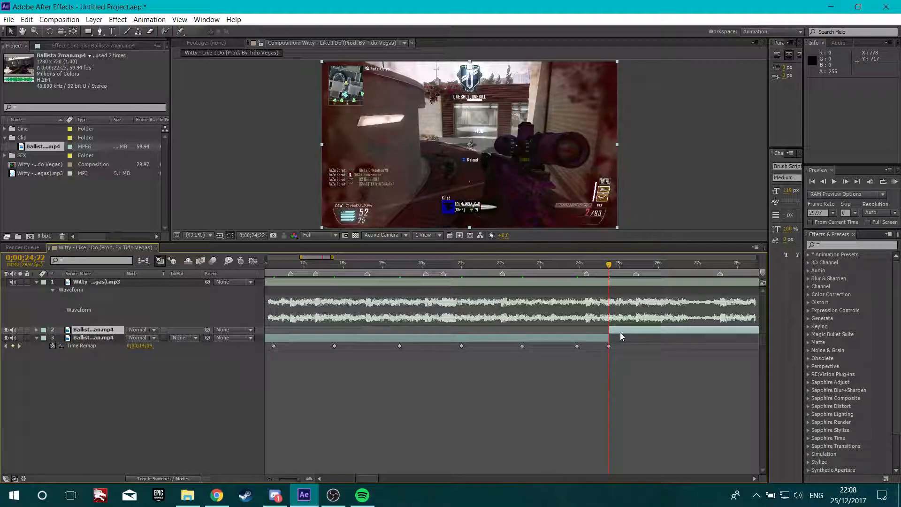
pyautogui.press('Delete')
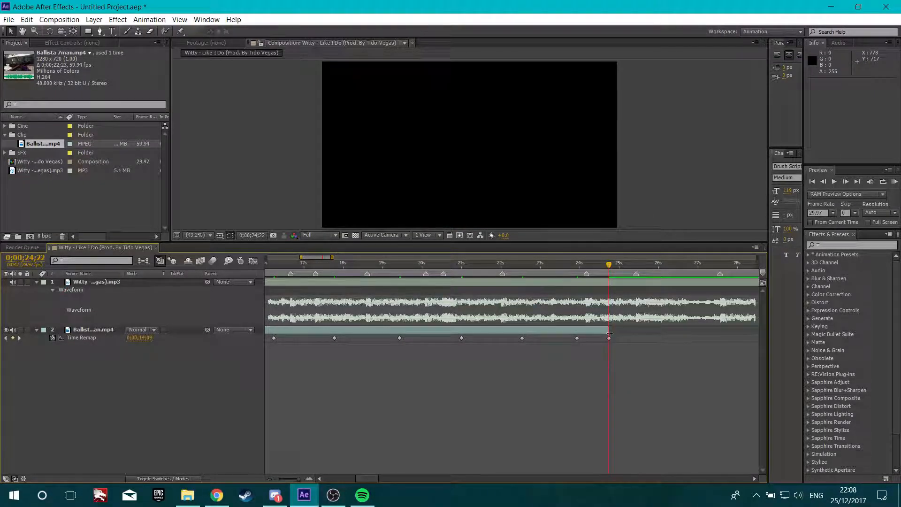
# Move the first inner Time Remap keyframe onto the beat marker at 0;00;13;28
pyautogui.scroll(-2, 616, 335)
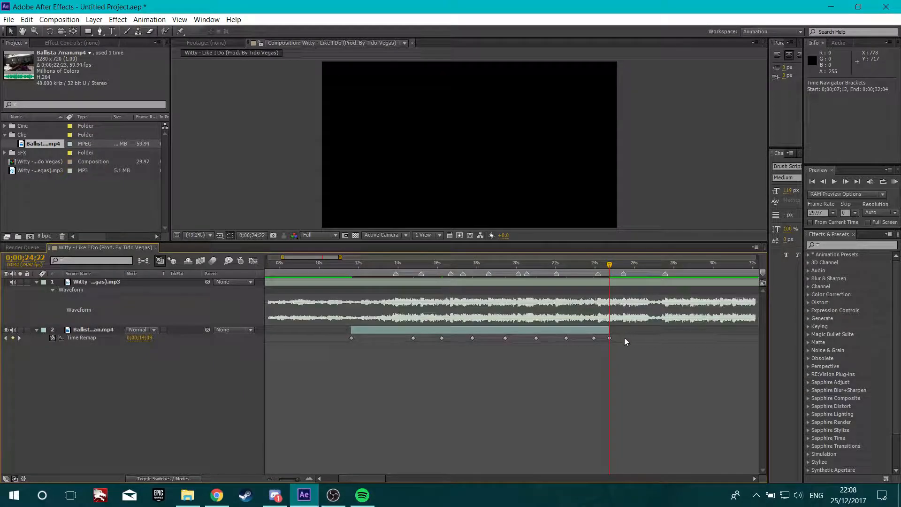
pyautogui.click(694, 339)
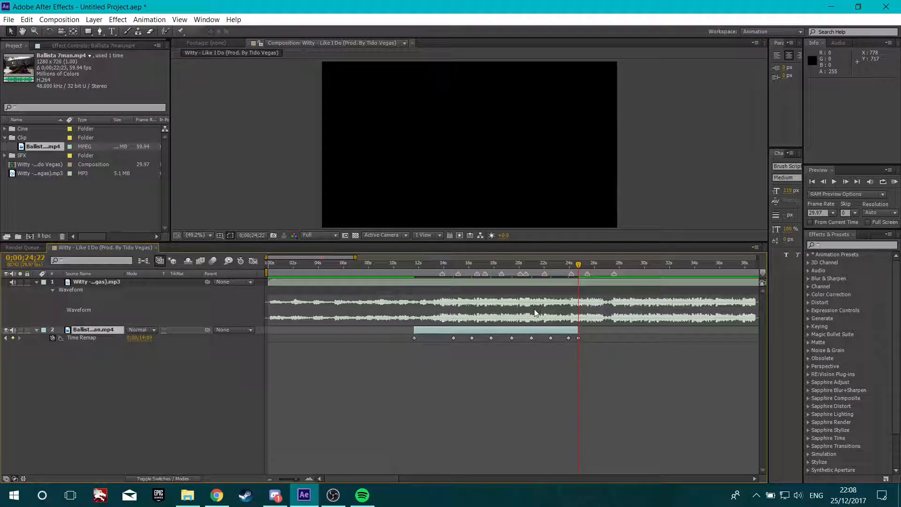
pyautogui.scroll(1, 519, 320)
pyautogui.moveTo(375, 266); pyautogui.dragTo(366, 267)
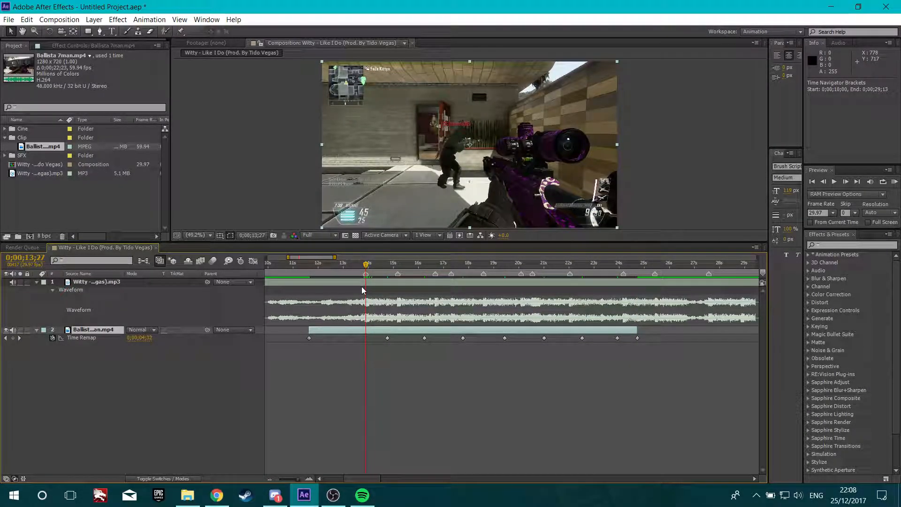
pyautogui.scroll(1, 361, 287)
pyautogui.moveTo(413, 338); pyautogui.dragTo(370, 338)
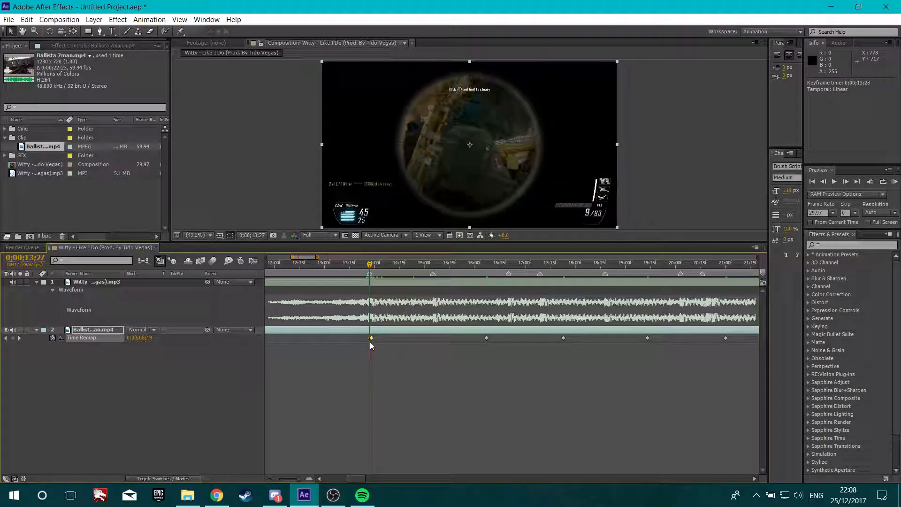
# Move the next two Time Remap keyframes onto the beats at 0;00;15;05 and 0;00;16;20
pyautogui.moveTo(370, 266); pyautogui.dragTo(433, 266)
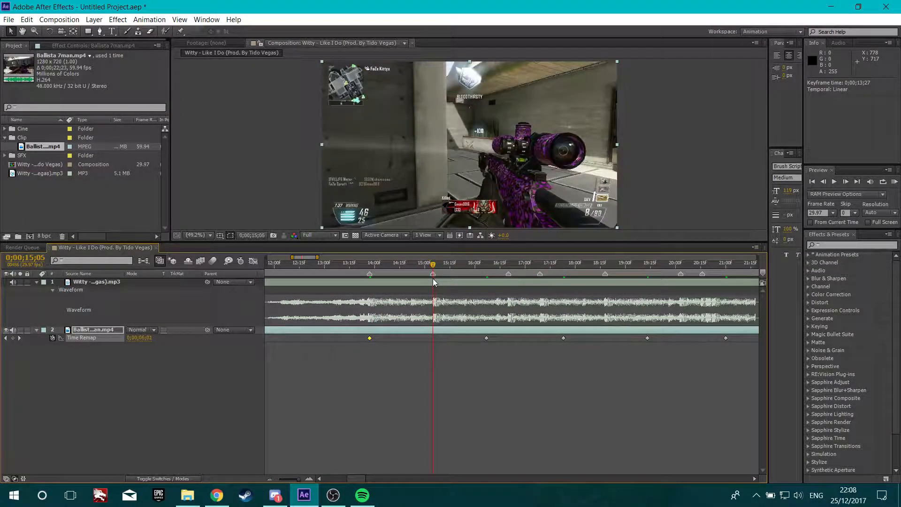
pyautogui.moveTo(486, 338); pyautogui.dragTo(431, 345)
pyautogui.moveTo(435, 264); pyautogui.dragTo(508, 280)
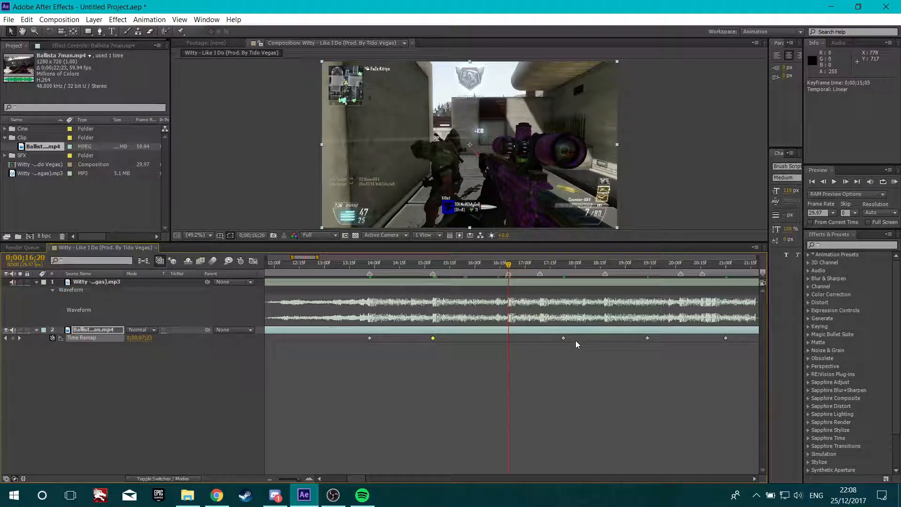
pyautogui.moveTo(563, 337); pyautogui.dragTo(508, 339)
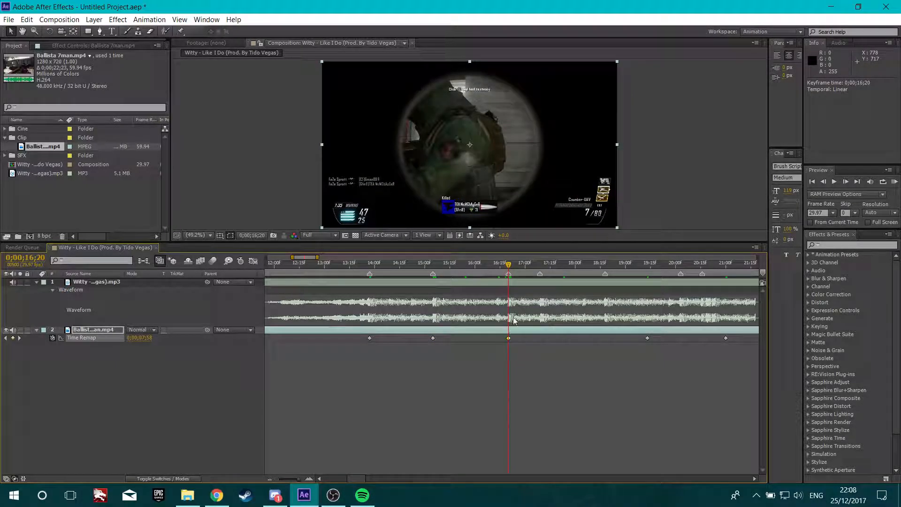
# Move the following Time Remap keyframes onto the beats at 0;00;18;18 and 0;00;20;03
pyautogui.moveTo(508, 264); pyautogui.dragTo(604, 275)
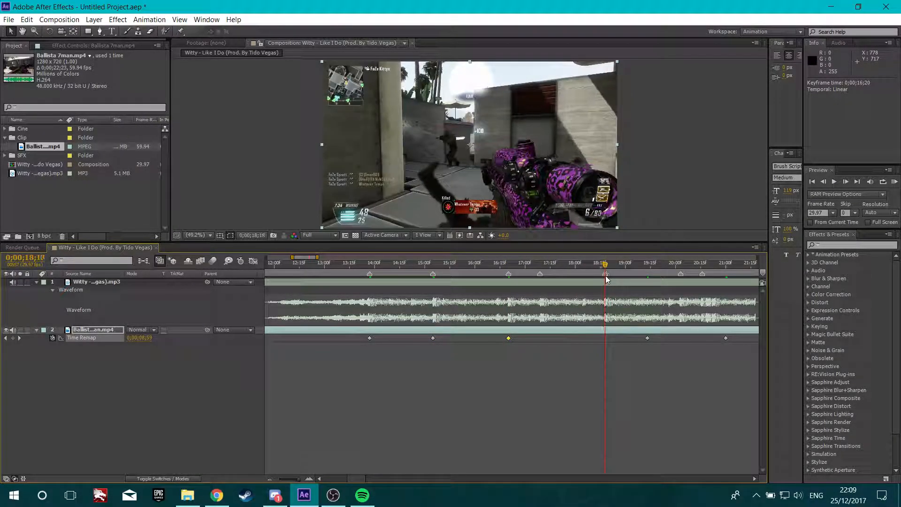
pyautogui.moveTo(647, 338); pyautogui.dragTo(605, 338)
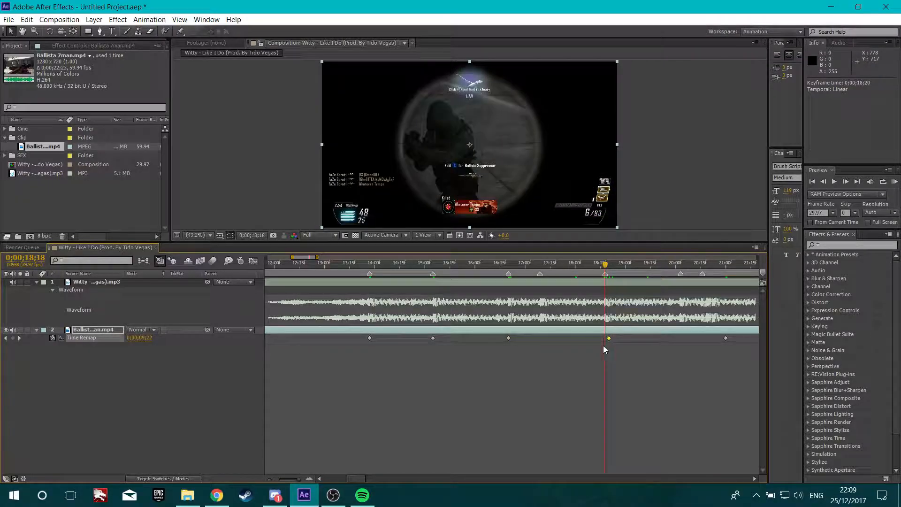
pyautogui.click(587, 264)
pyautogui.click(539, 263)
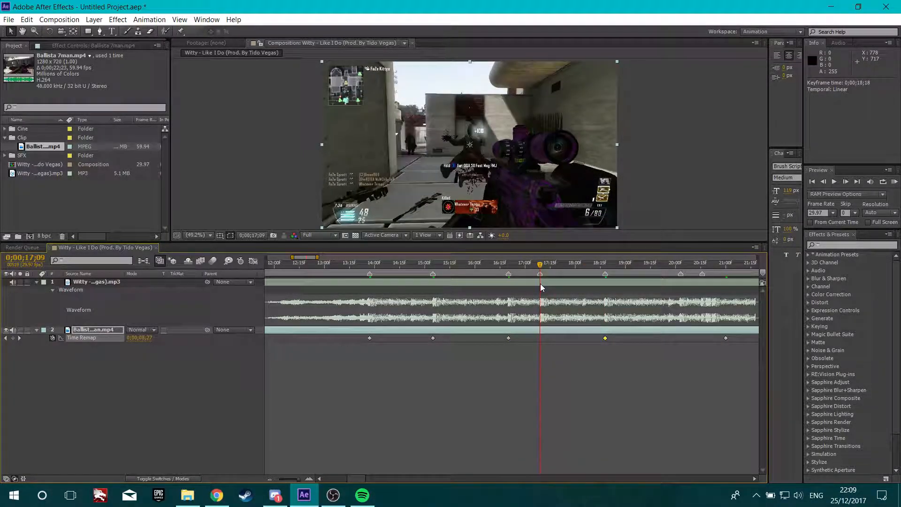
pyautogui.scroll(-2, 590, 308)
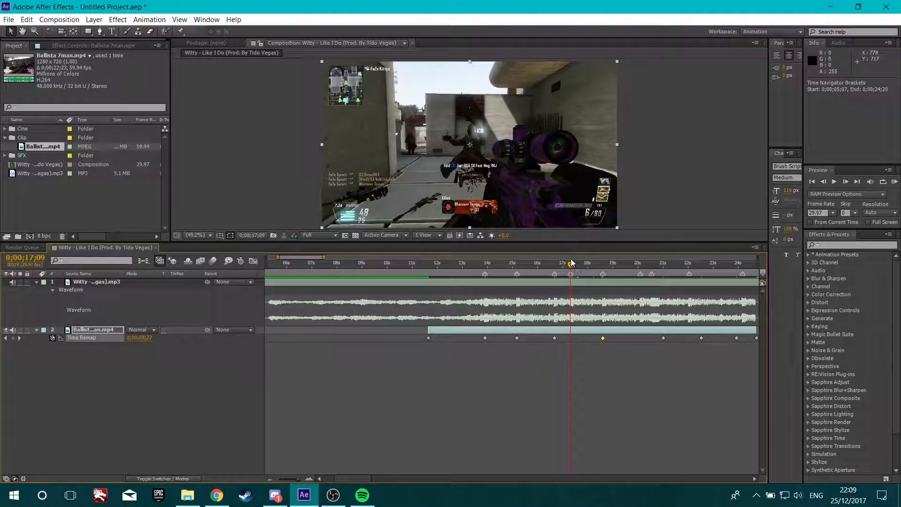
pyautogui.press('k')
pyautogui.press('k')
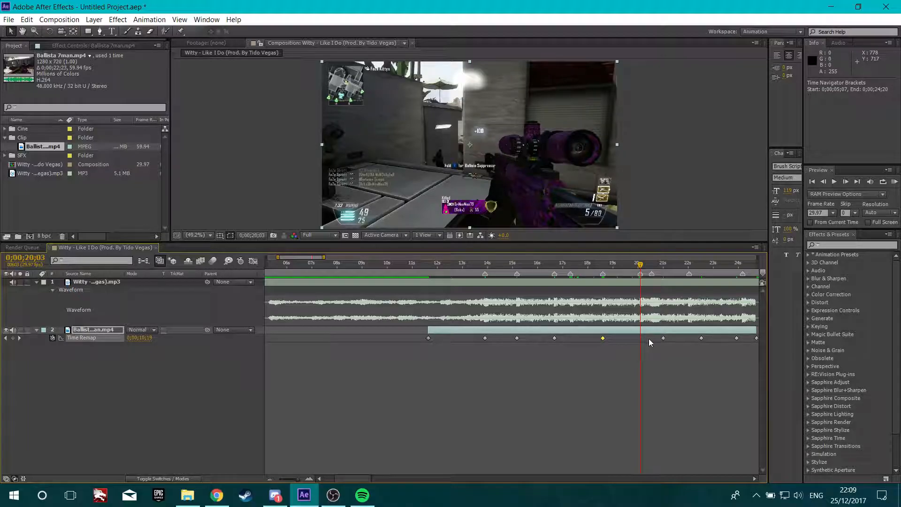
pyautogui.moveTo(663, 337); pyautogui.dragTo(639, 338)
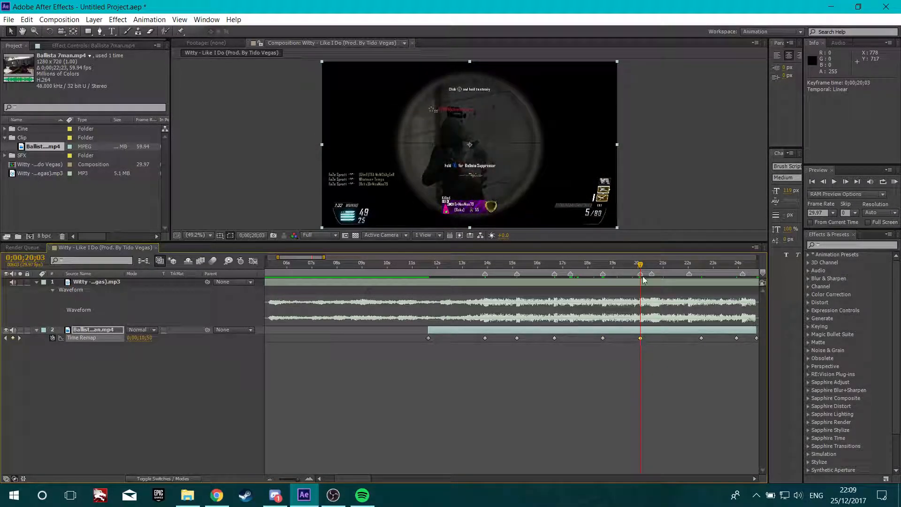
# Move the later Time Remap keyframes onto the beats at 0;00;22;01 and 0;00;24;05
pyautogui.moveTo(641, 268); pyautogui.dragTo(688, 268)
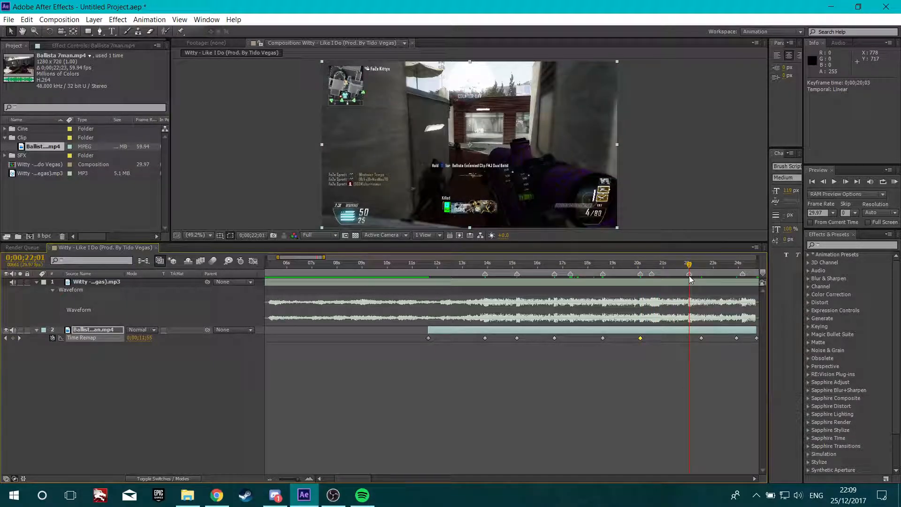
pyautogui.moveTo(699, 338); pyautogui.dragTo(689, 343)
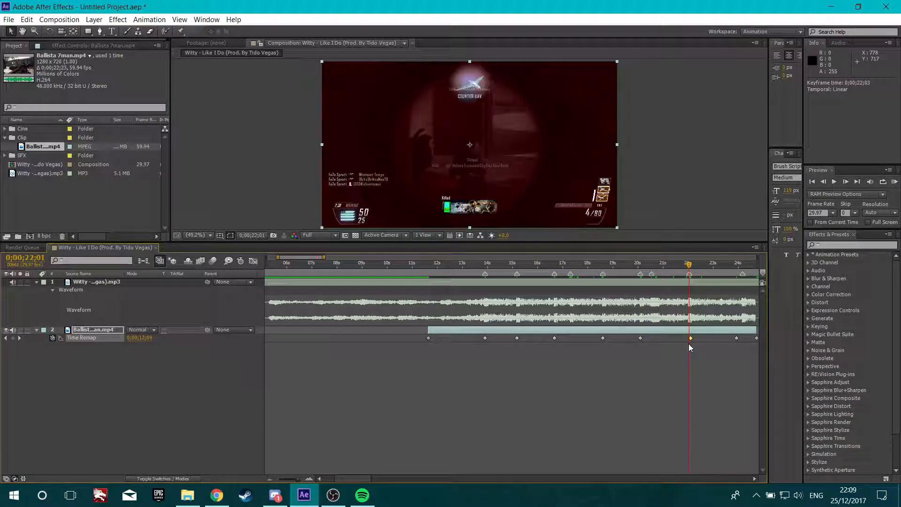
pyautogui.click(754, 478)
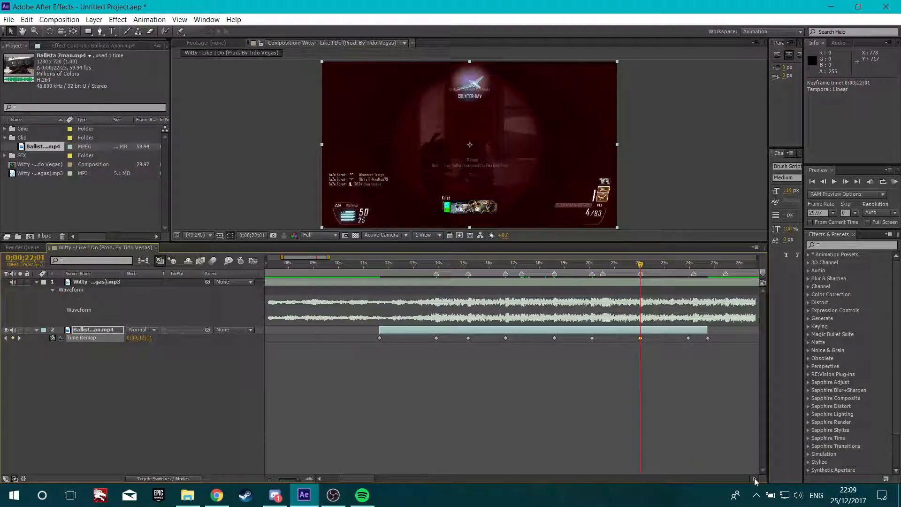
pyautogui.press('=')
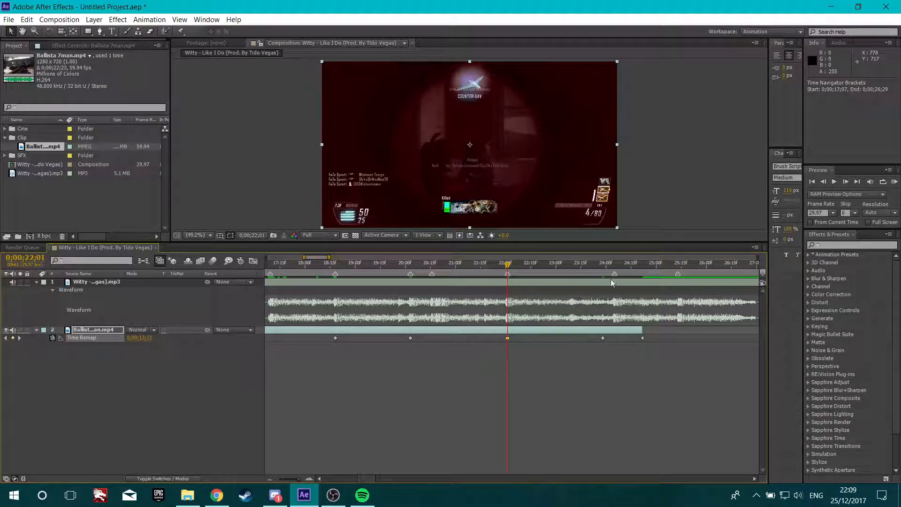
pyautogui.click(616, 265)
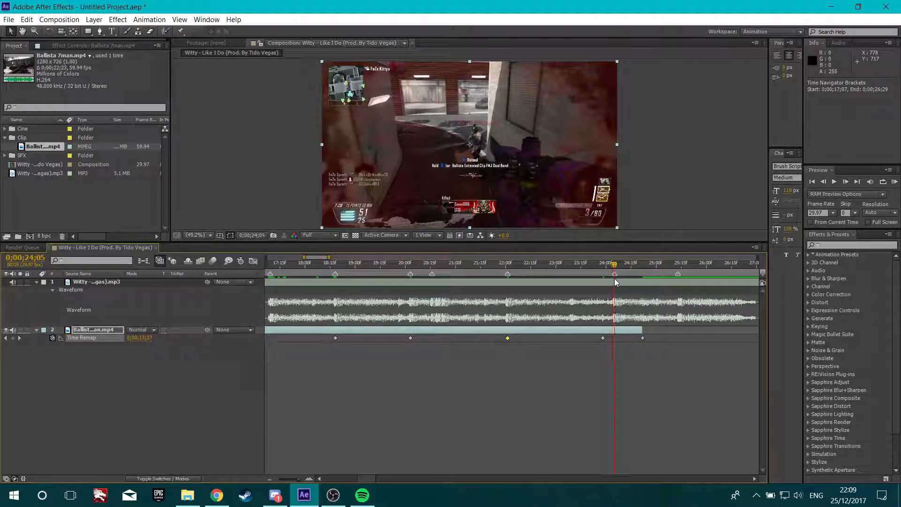
pyautogui.moveTo(603, 338); pyautogui.dragTo(613, 338)
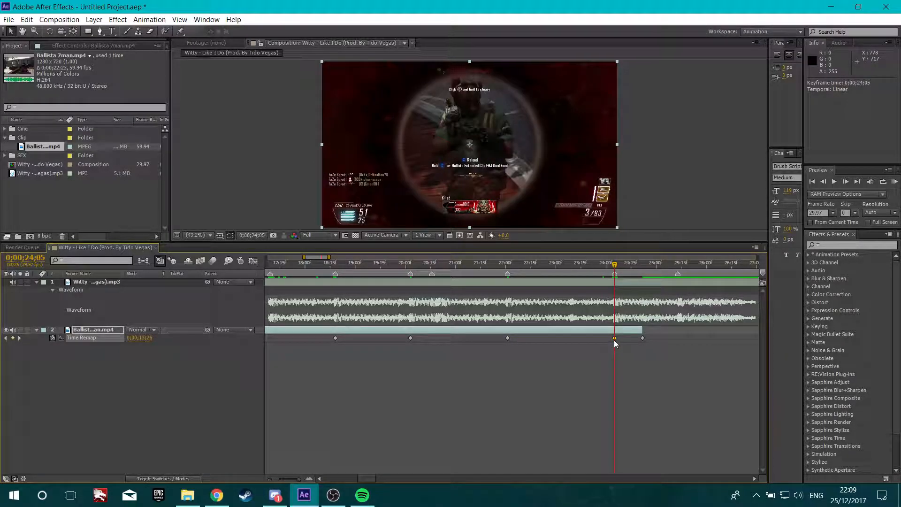
# Extend the clip layer's out point to the final Time Remap keyframe at about 0;00;25;13
pyautogui.moveTo(615, 266); pyautogui.dragTo(680, 284)
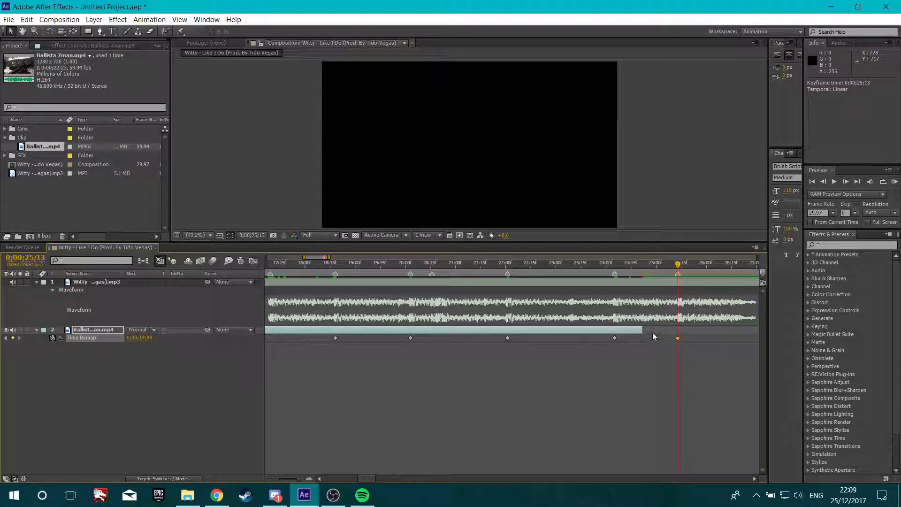
pyautogui.moveTo(642, 330); pyautogui.dragTo(678, 333)
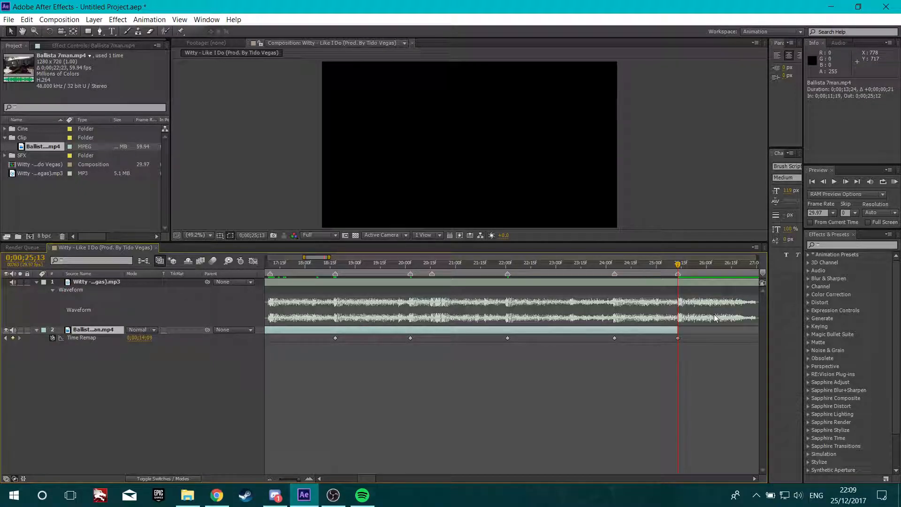
# Preview the time-remapped edit from 0;00;12;14
pyautogui.scroll(-4, 578, 344)
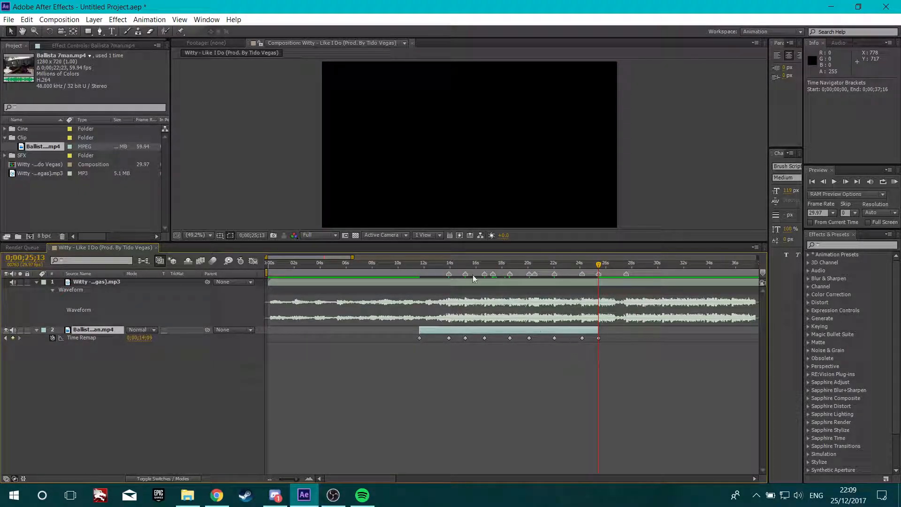
pyautogui.moveTo(451, 267); pyautogui.dragTo(427, 286)
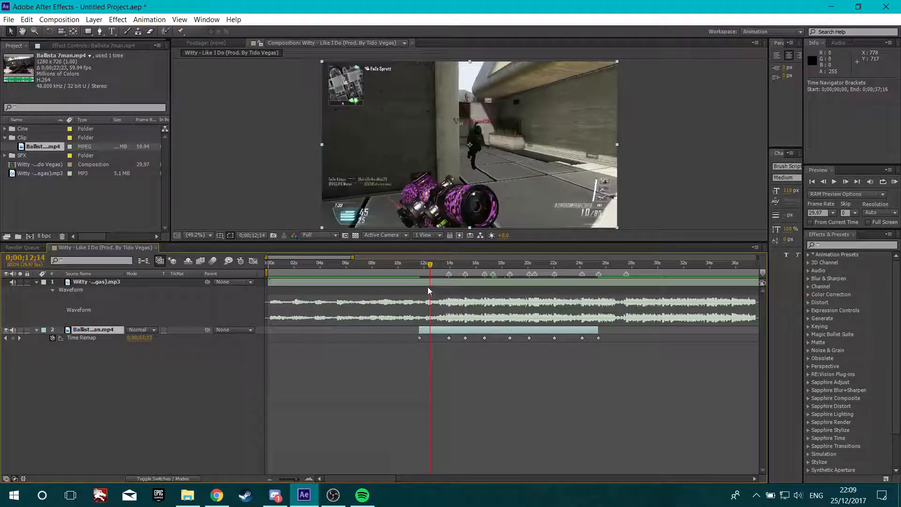
pyautogui.click(834, 182)
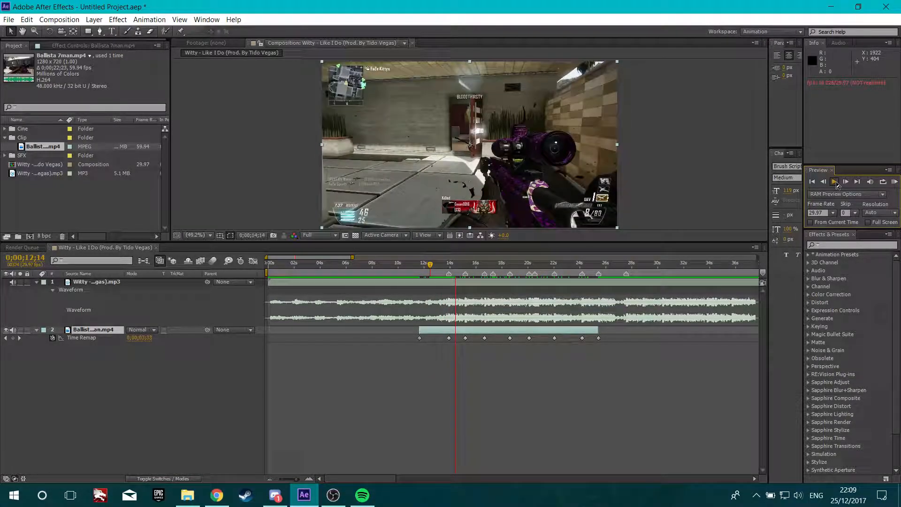
pyautogui.click(835, 183)
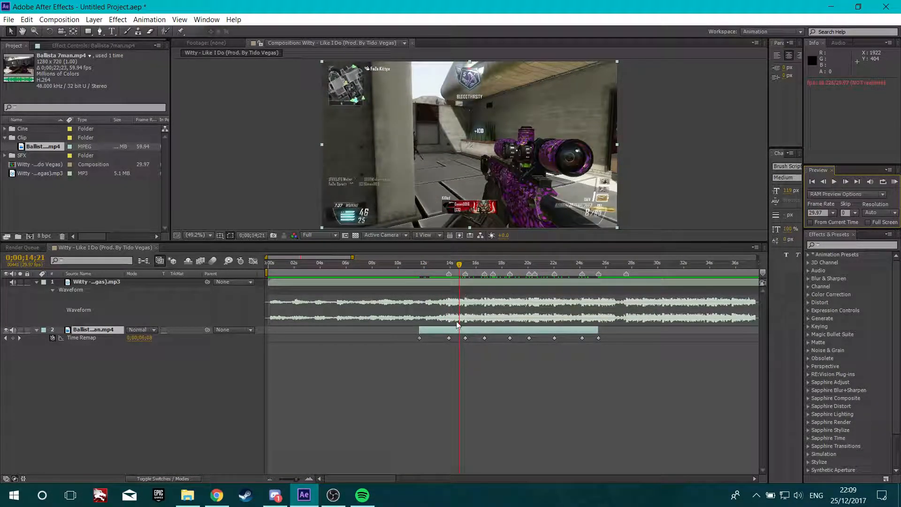
# Set the gameplay clip layer's label colour to Red and the song layer's label colour to Cyan
pyautogui.scroll(1, 439, 319)
pyautogui.scroll(-1, 473, 319)
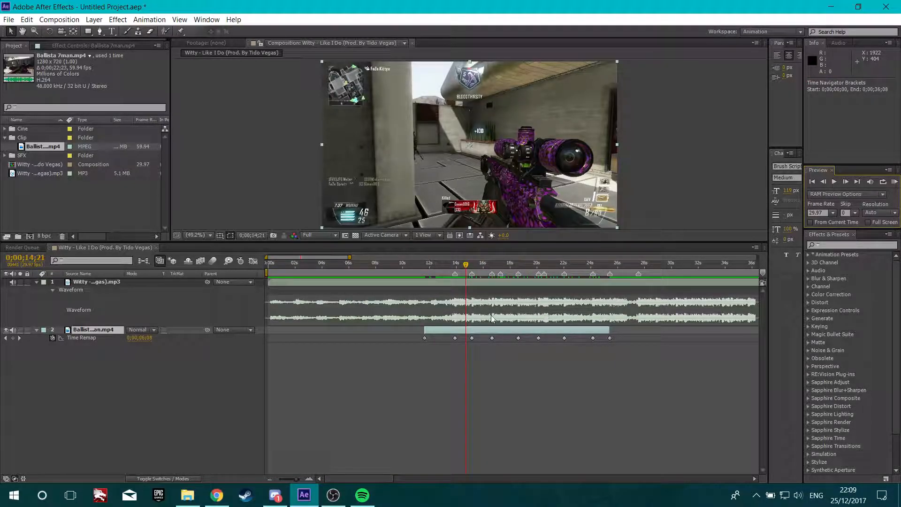
pyautogui.click(43, 331)
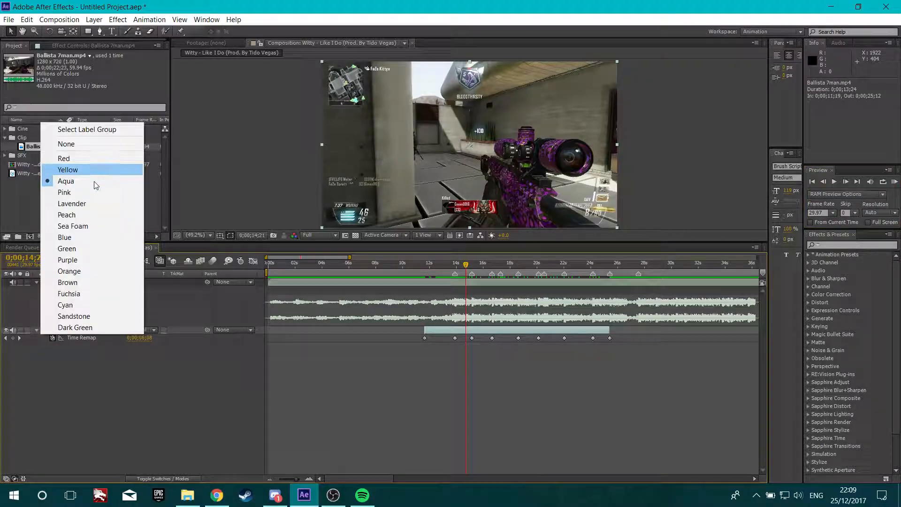
pyautogui.click(65, 158)
pyautogui.click(43, 282)
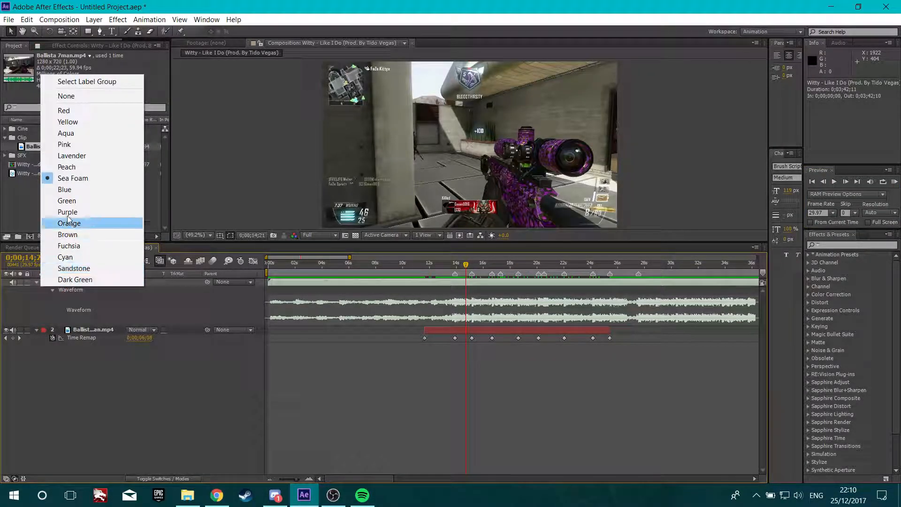
pyautogui.click(92, 258)
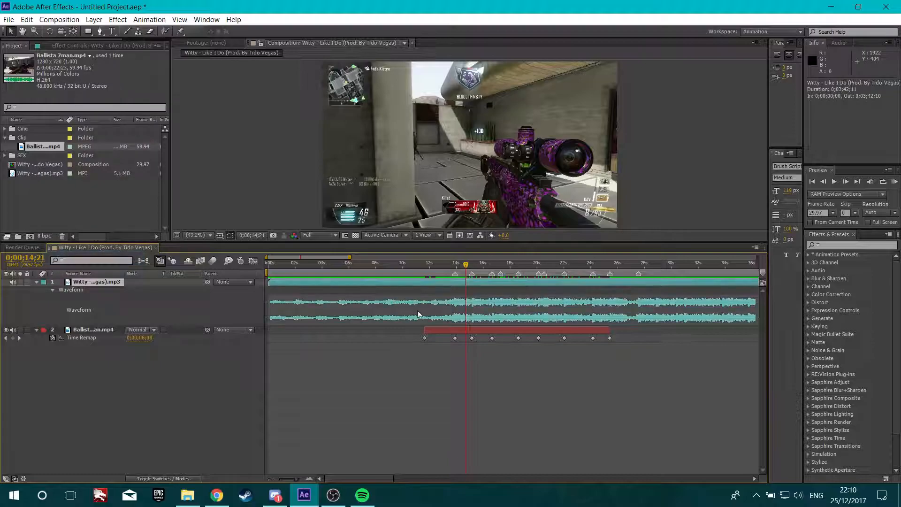
# Select all of the clip's Time Remap keyframes and apply Easy Ease to them
pyautogui.click(649, 337)
pyautogui.moveTo(632, 340); pyautogui.dragTo(374, 333)
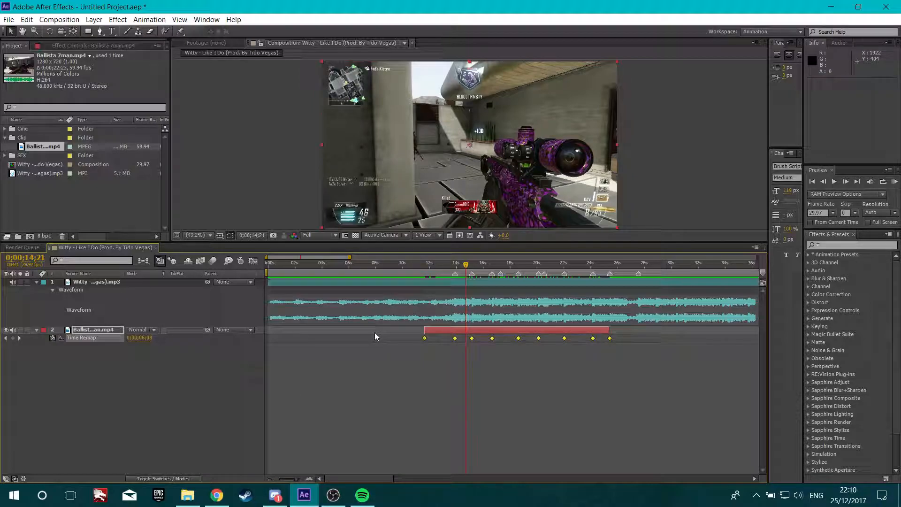
pyautogui.rightClick(519, 337)
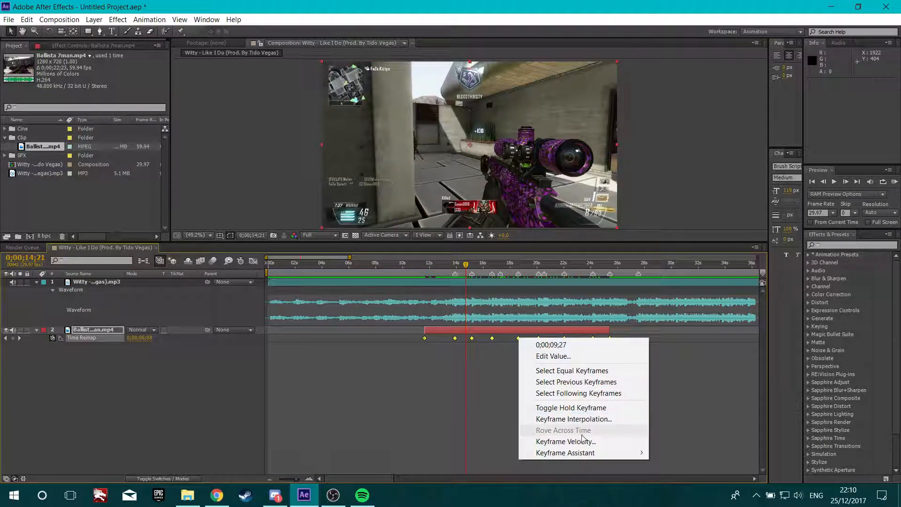
pyautogui.moveTo(605, 453)
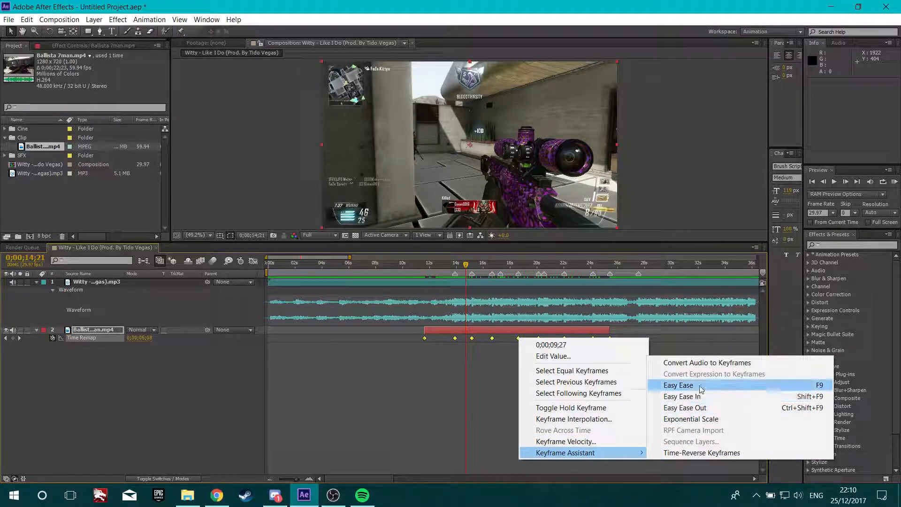
pyautogui.click(669, 334)
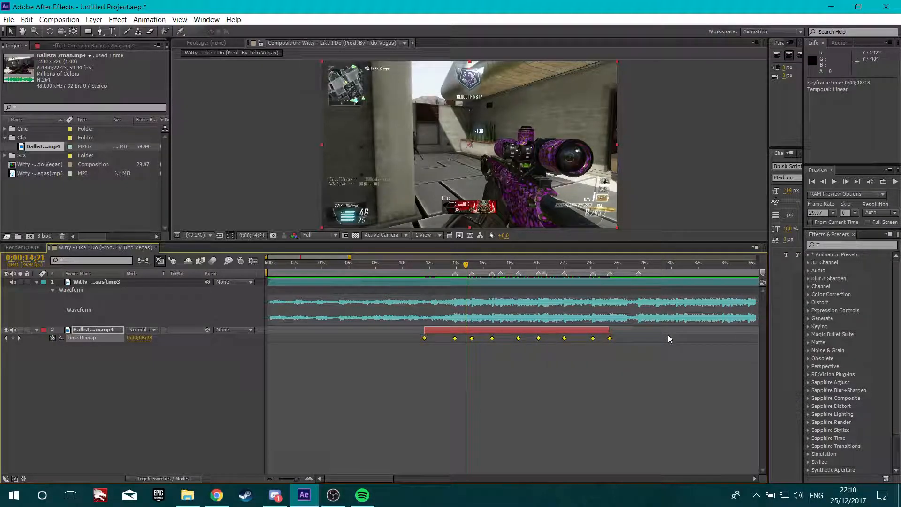
pyautogui.press('F9')
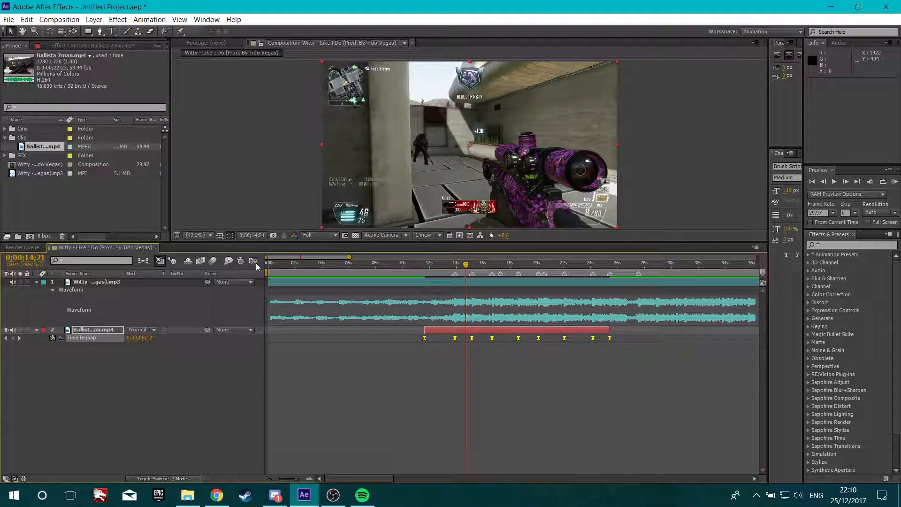
# Open the Time Remap curve in the Graph Editor and reshape the bezier handles of the first keyframes into speed ramps
pyautogui.click(175, 361)
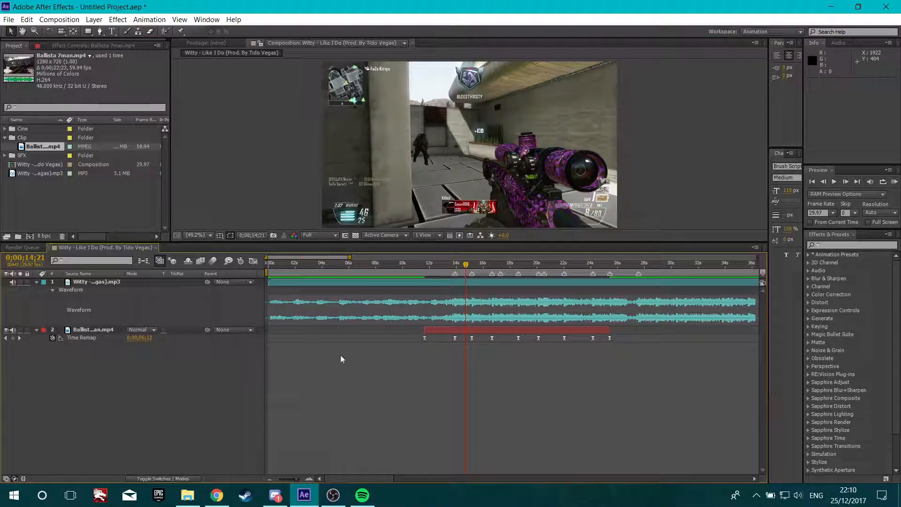
pyautogui.click(86, 337)
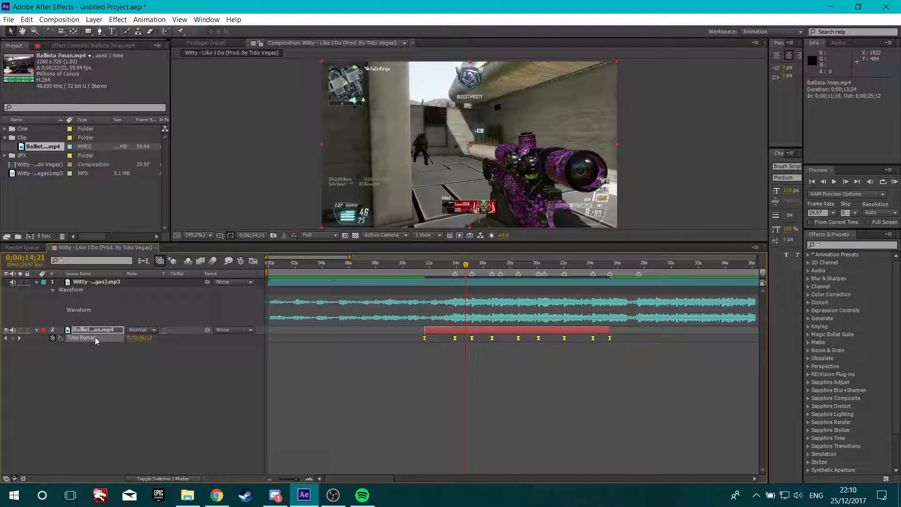
pyautogui.click(253, 261)
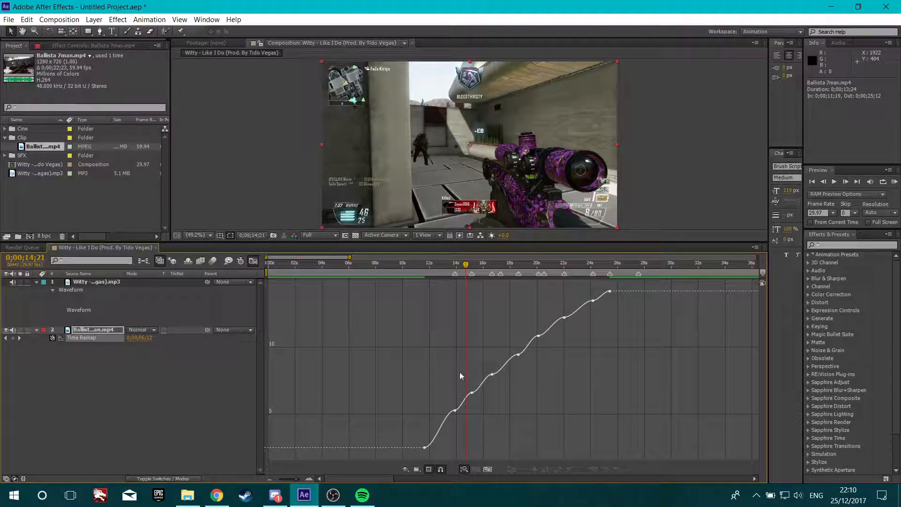
pyautogui.scroll(3, 444, 441)
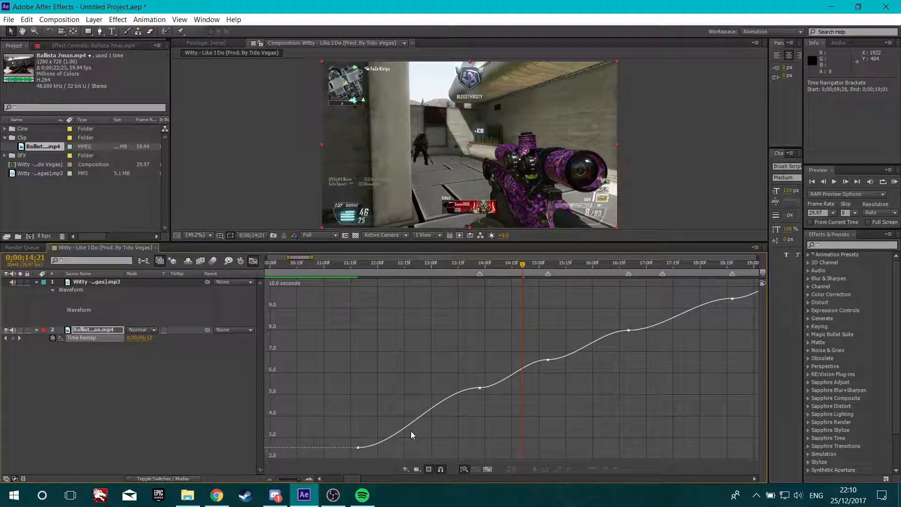
pyautogui.moveTo(414, 422)
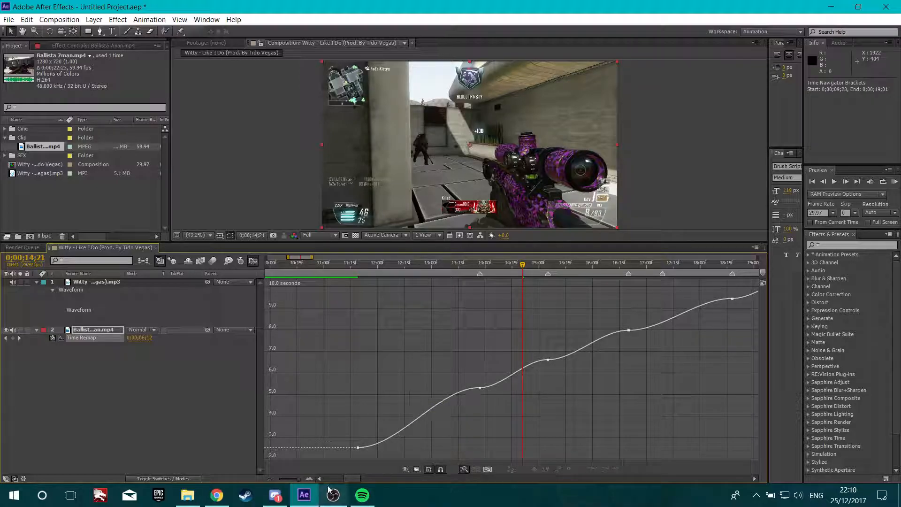
pyautogui.click(358, 448)
pyautogui.moveTo(393, 448); pyautogui.dragTo(334, 425)
pyautogui.moveTo(440, 389); pyautogui.dragTo(497, 410)
pyautogui.moveTo(359, 424); pyautogui.dragTo(358, 417)
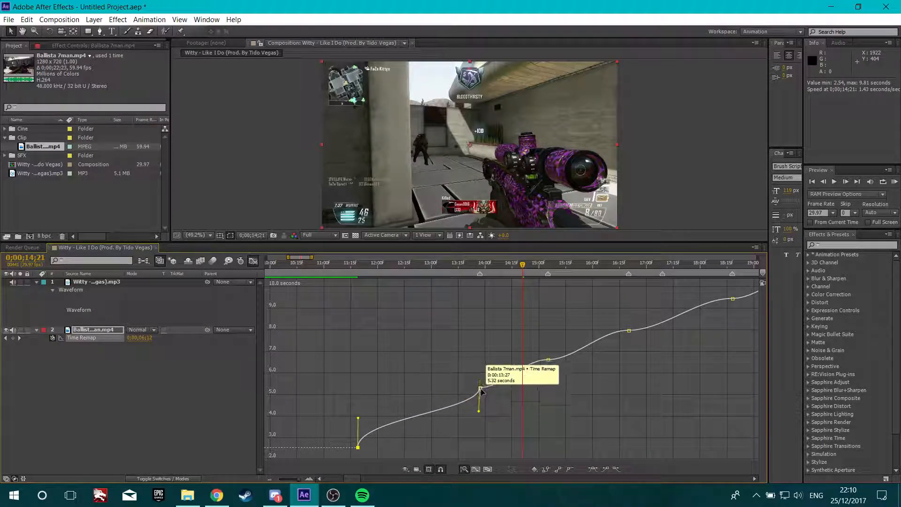
pyautogui.moveTo(486, 390); pyautogui.dragTo(463, 371)
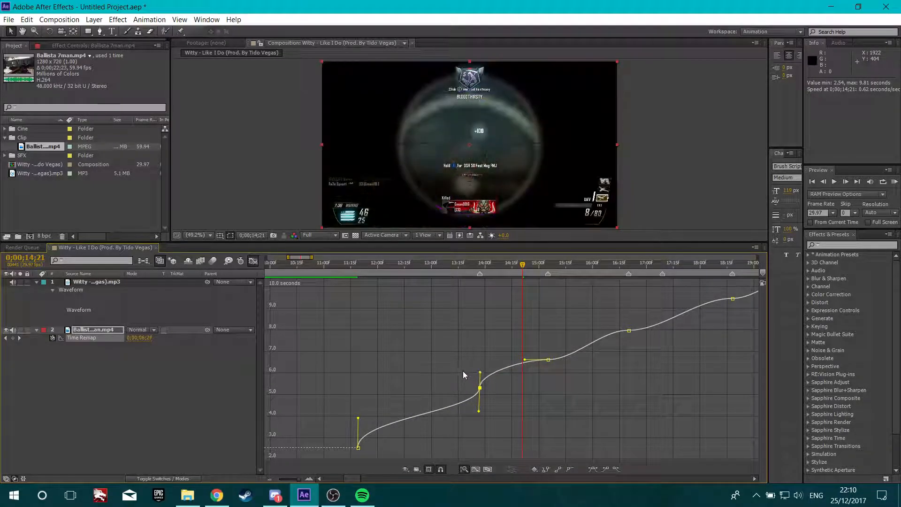
pyautogui.moveTo(524, 359)
pyautogui.mouseDown()
pyautogui.moveTo(570, 371)
pyautogui.moveTo(534, 345)
pyautogui.mouseUp()
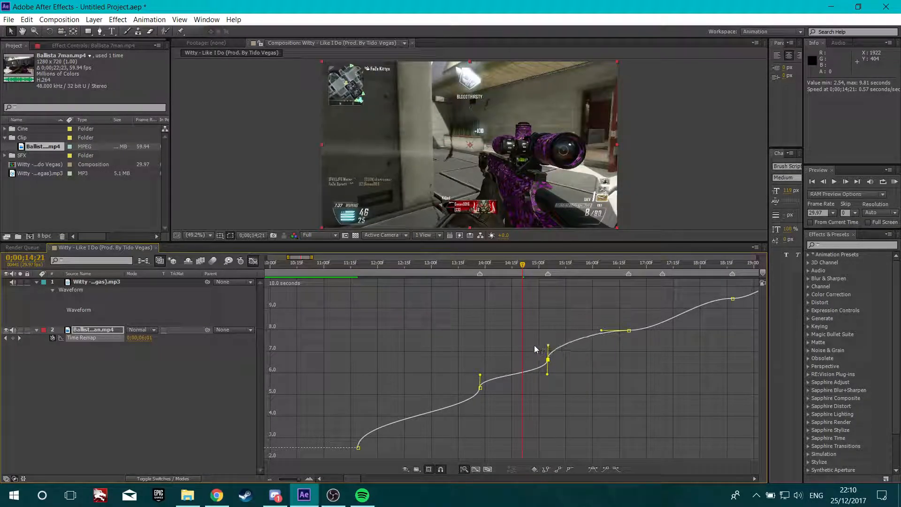
pyautogui.moveTo(602, 330); pyautogui.dragTo(651, 364)
# Reshape the bezier handles of the later Time Remap keyframes to sharpen the speed ramps on the beats
pyautogui.click(754, 478)
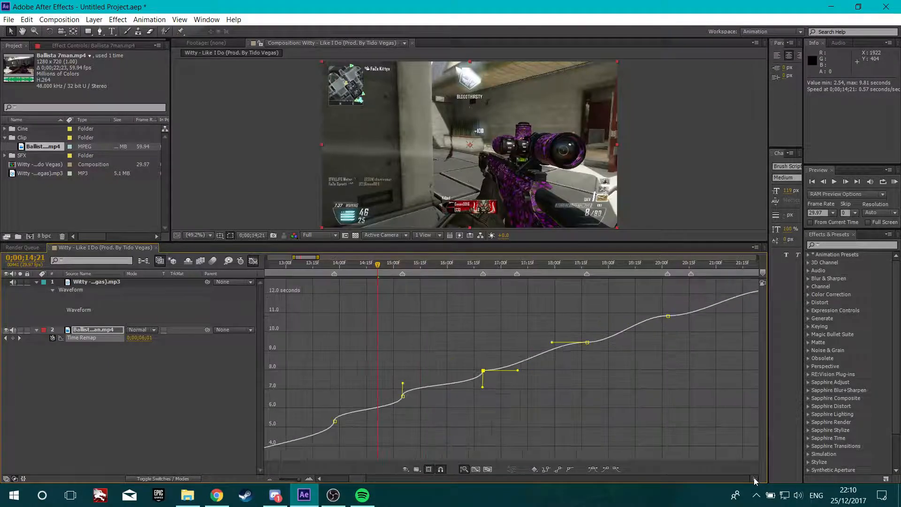
pyautogui.moveTo(469, 380); pyautogui.dragTo(435, 367)
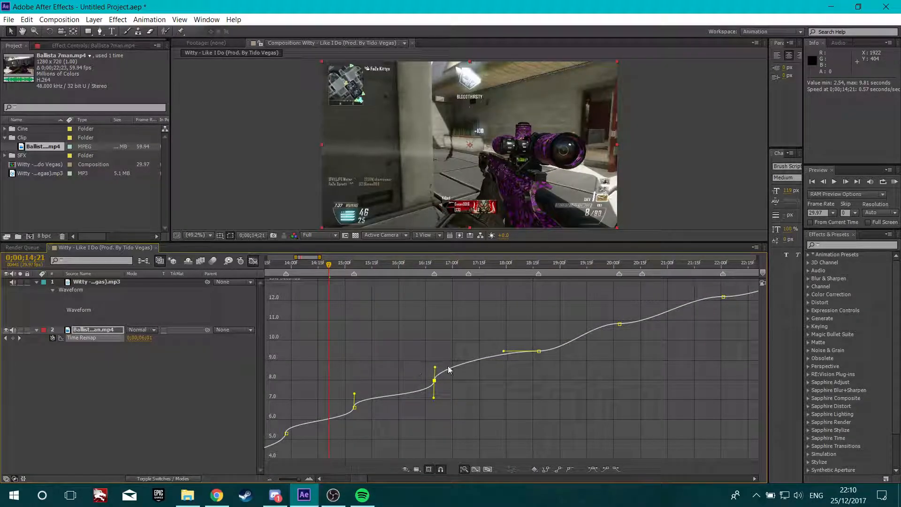
pyautogui.moveTo(504, 351); pyautogui.dragTo(519, 336)
pyautogui.moveTo(593, 324)
pyautogui.mouseDown()
pyautogui.moveTo(634, 336)
pyautogui.moveTo(653, 331)
pyautogui.moveTo(601, 312)
pyautogui.mouseUp()
pyautogui.moveTo(687, 296); pyautogui.dragTo(737, 311)
pyautogui.click(755, 478)
pyautogui.moveTo(425, 365); pyautogui.dragTo(427, 359)
pyautogui.click(529, 345)
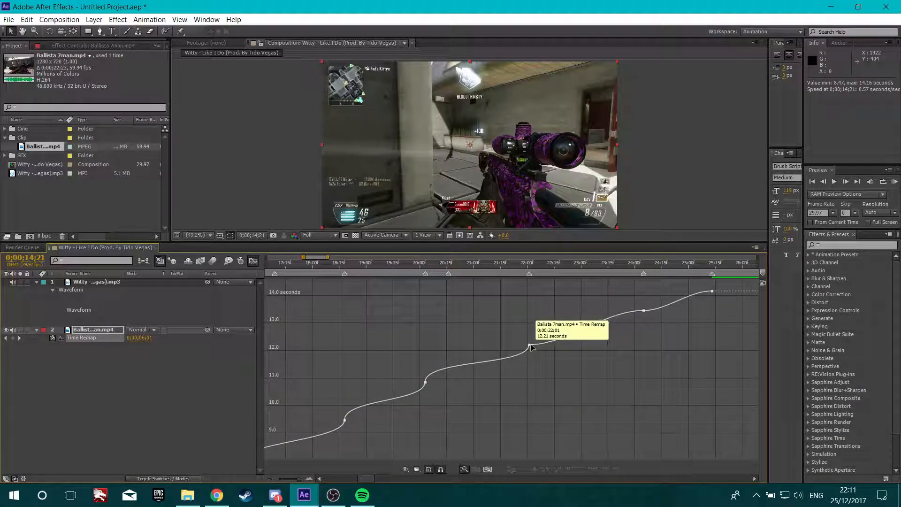
pyautogui.moveTo(567, 344); pyautogui.dragTo(518, 324)
pyautogui.moveTo(606, 311); pyautogui.dragTo(726, 306)
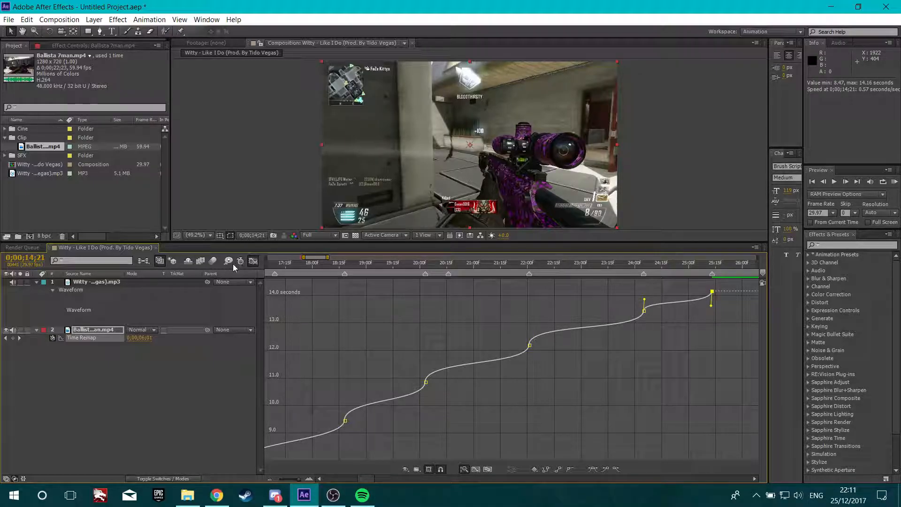
# Close the Graph Editor, set the work area to start at 0;00;11;13, and run a RAM Preview
pyautogui.click(253, 260)
pyautogui.press('-')
pyautogui.press('-')
pyautogui.press('-')
pyautogui.moveTo(386, 262); pyautogui.dragTo(357, 273)
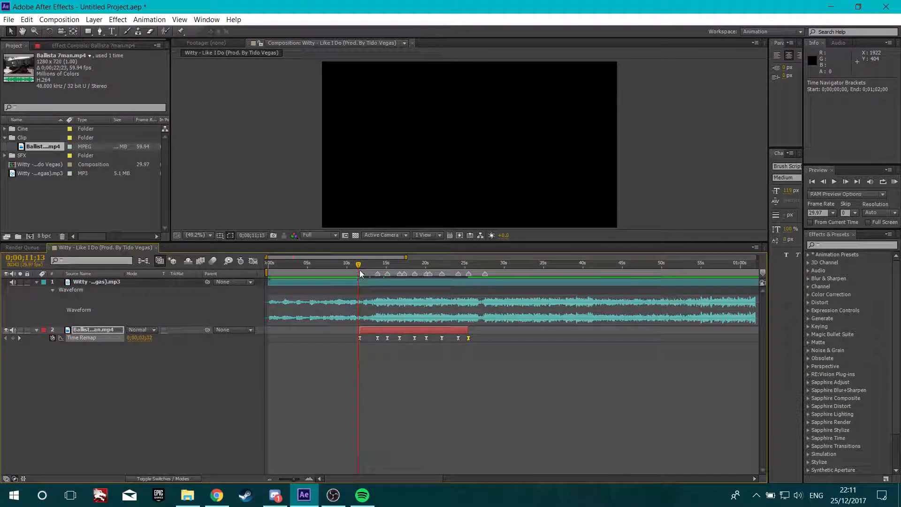
pyautogui.press('b')
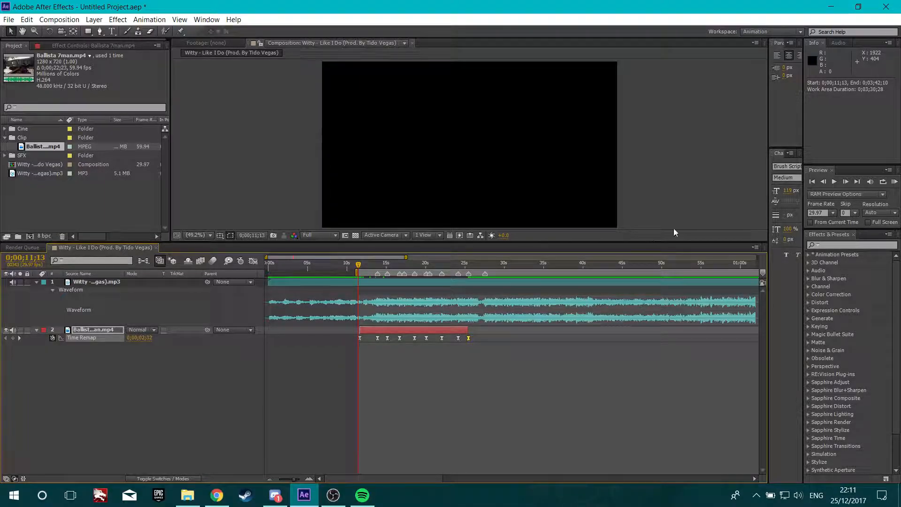
pyautogui.click(894, 182)
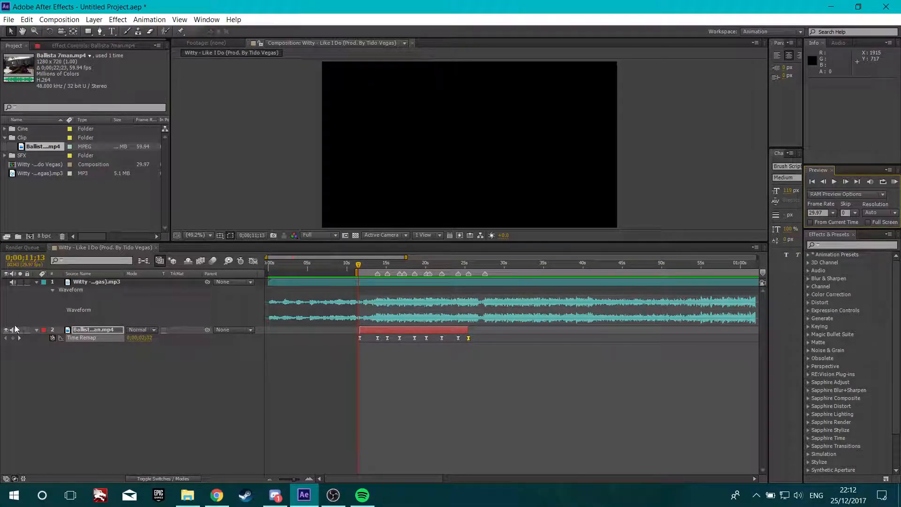
# Add a new Time Remap keyframe at about 0;00;17;11 on the clip layer
pyautogui.click(13, 330)
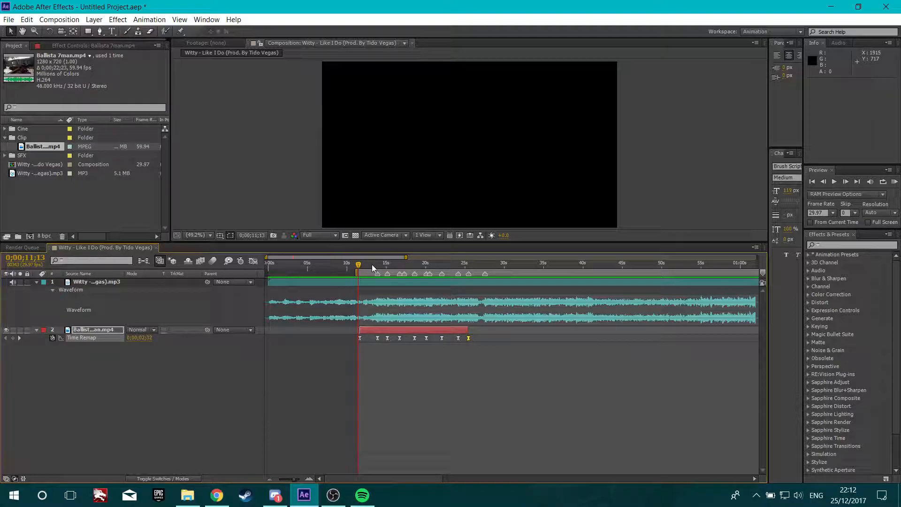
pyautogui.moveTo(362, 263); pyautogui.dragTo(396, 276)
pyautogui.moveTo(403, 279); pyautogui.dragTo(407, 278)
pyautogui.scroll(1, 406, 284)
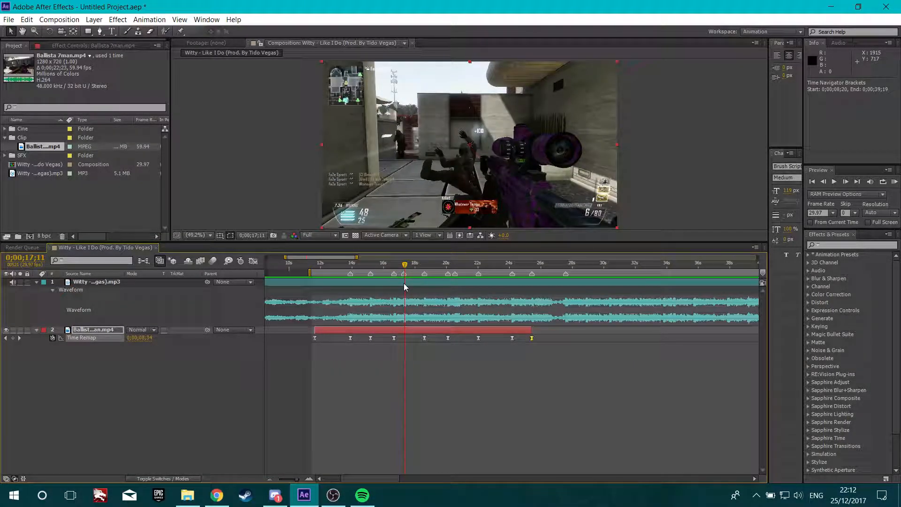
pyautogui.scroll(1, 407, 278)
pyautogui.moveTo(402, 265); pyautogui.dragTo(400, 271)
pyautogui.click(12, 338)
# In the Graph Editor, adjust the Time Remap handles of the keyframes at 0;00;20;16 and about 0;00;17;11
pyautogui.moveTo(399, 265)
pyautogui.mouseDown()
pyautogui.moveTo(483, 267)
pyautogui.moveTo(503, 280)
pyautogui.mouseUp()
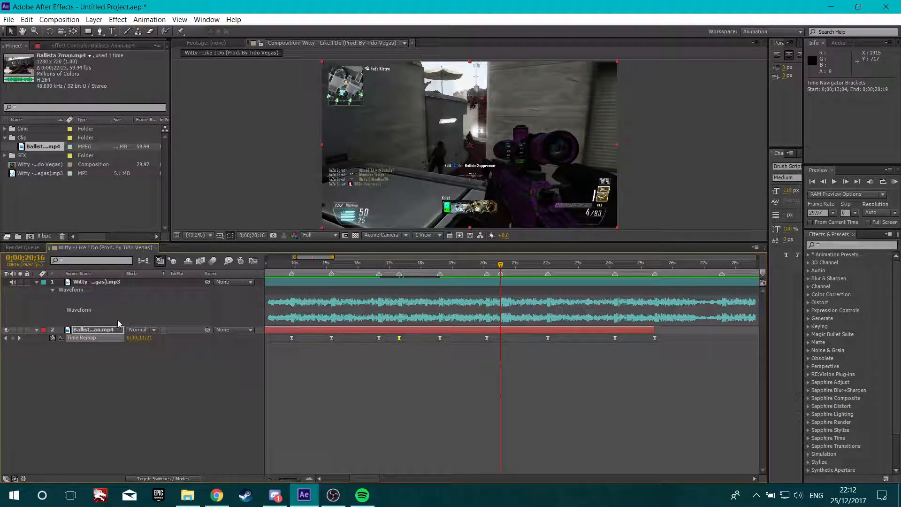
pyautogui.click(254, 261)
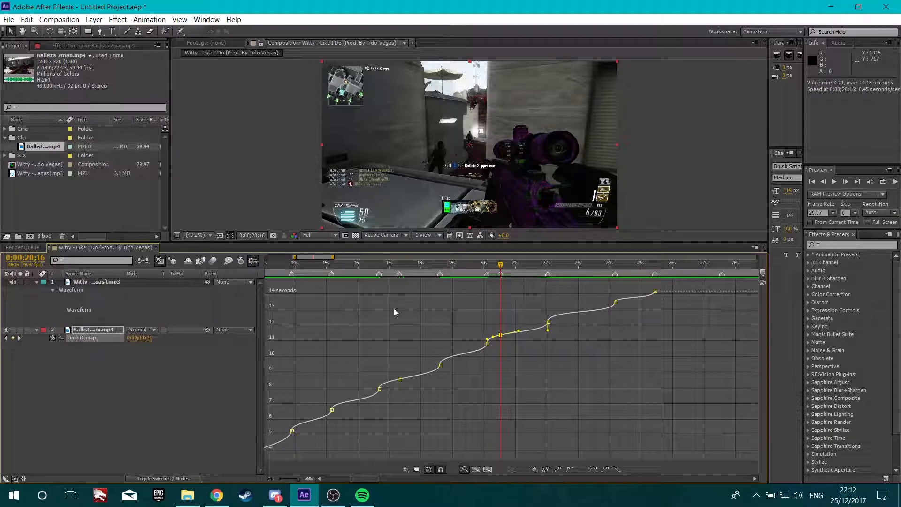
pyautogui.scroll(3, 458, 366)
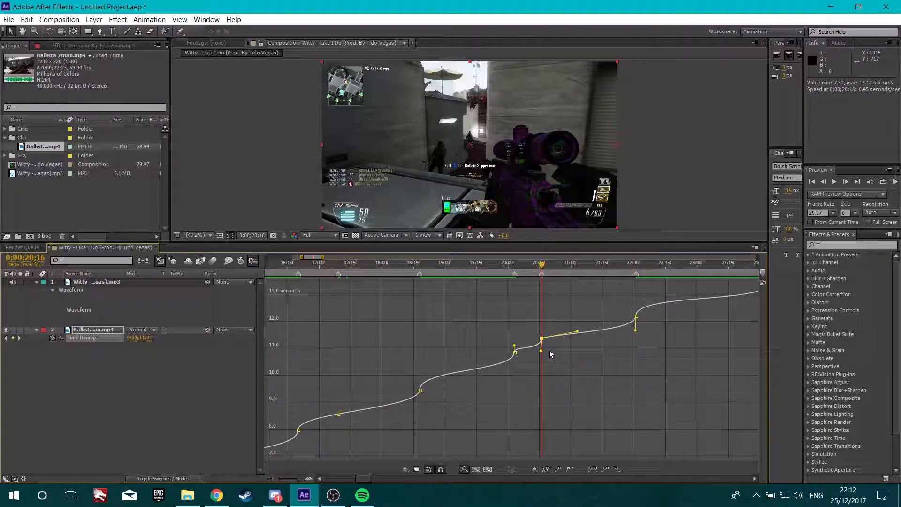
pyautogui.moveTo(550, 333); pyautogui.dragTo(537, 332)
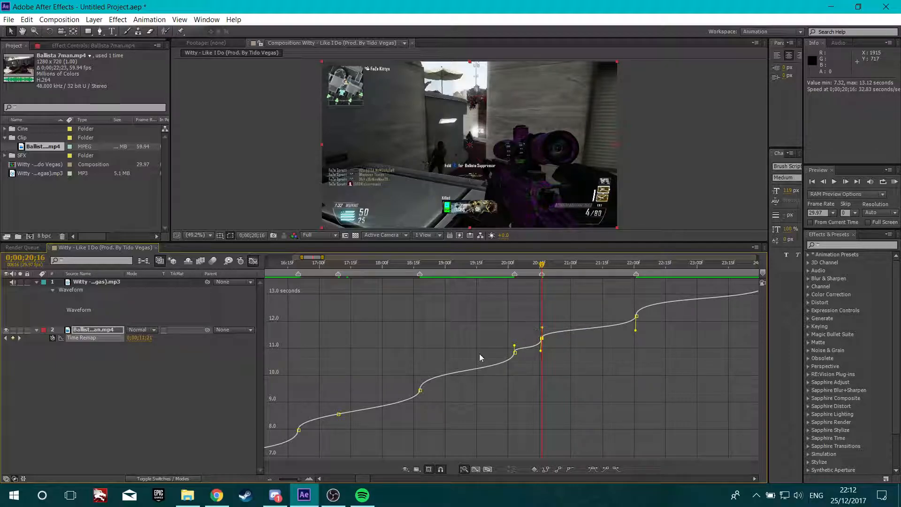
pyautogui.click(339, 414)
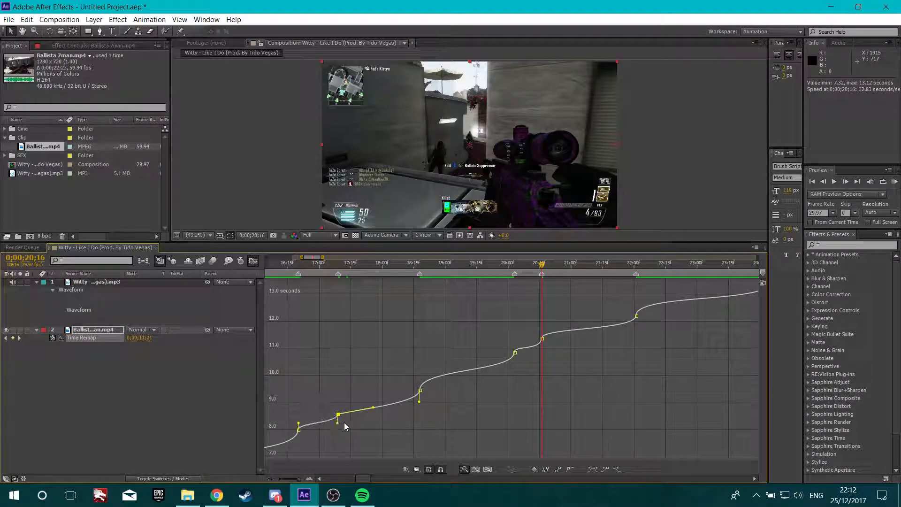
pyautogui.moveTo(373, 408); pyautogui.dragTo(327, 407)
pyautogui.click(252, 260)
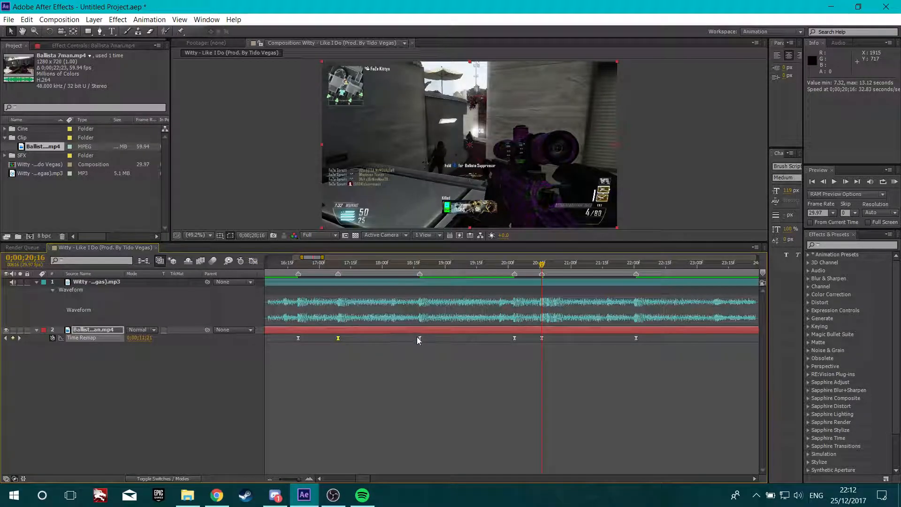
# RAM preview the updated time-remapped edit
pyautogui.scroll(-3, 417, 337)
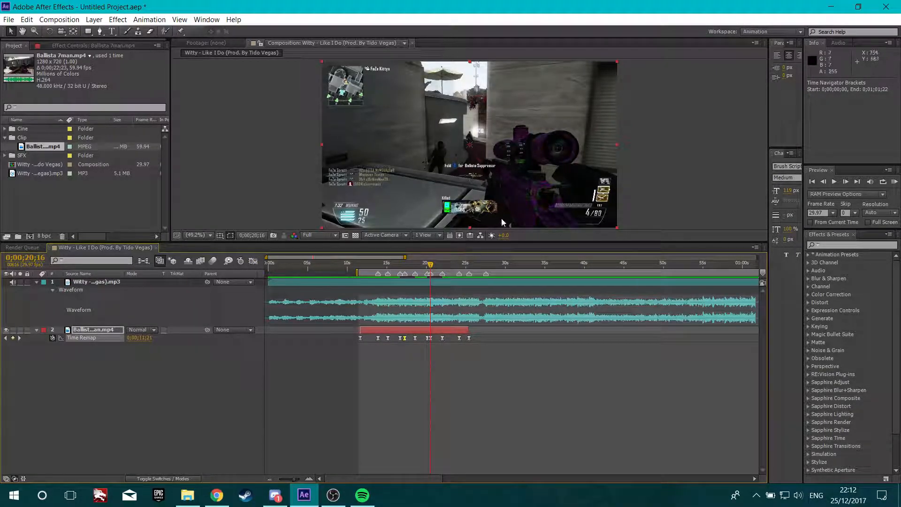
pyautogui.click(893, 182)
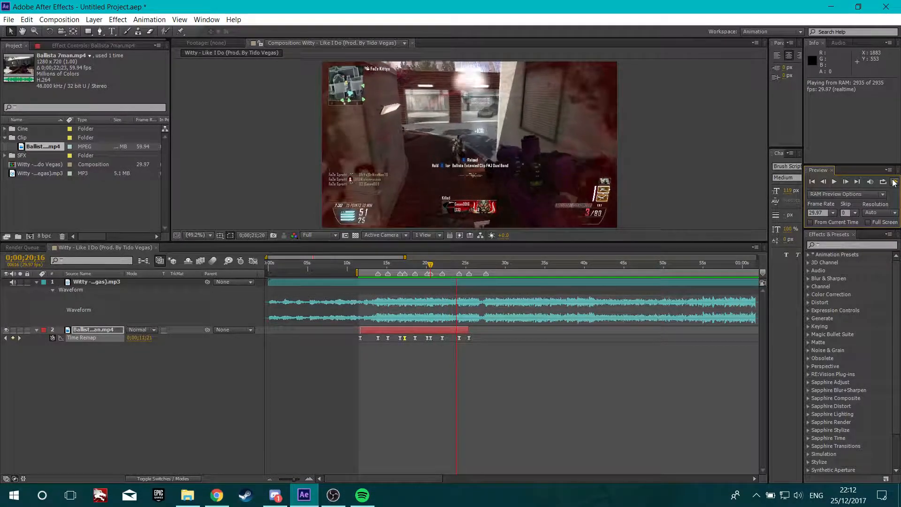
pyautogui.click(894, 182)
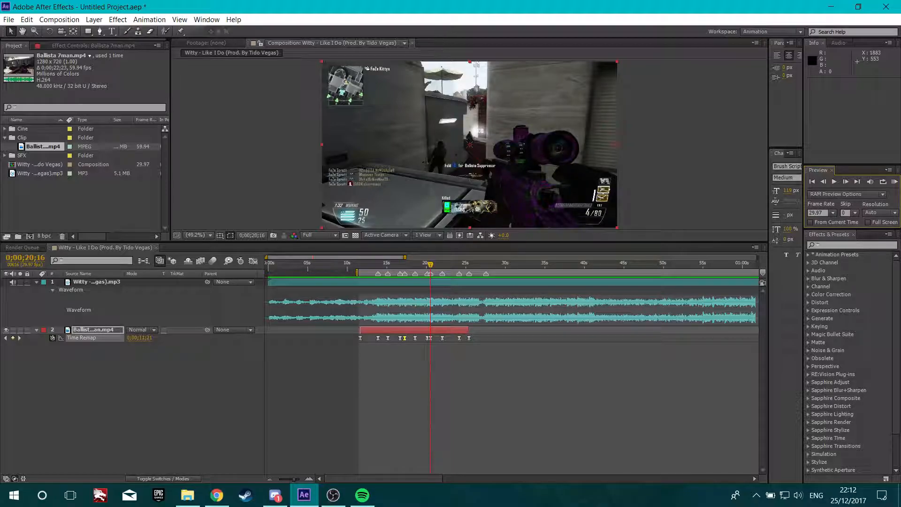
# Keyframe the clip layer's Scale at 0;00;13;27 and set it to 110% one frame later
pyautogui.moveTo(365, 265); pyautogui.dragTo(378, 278)
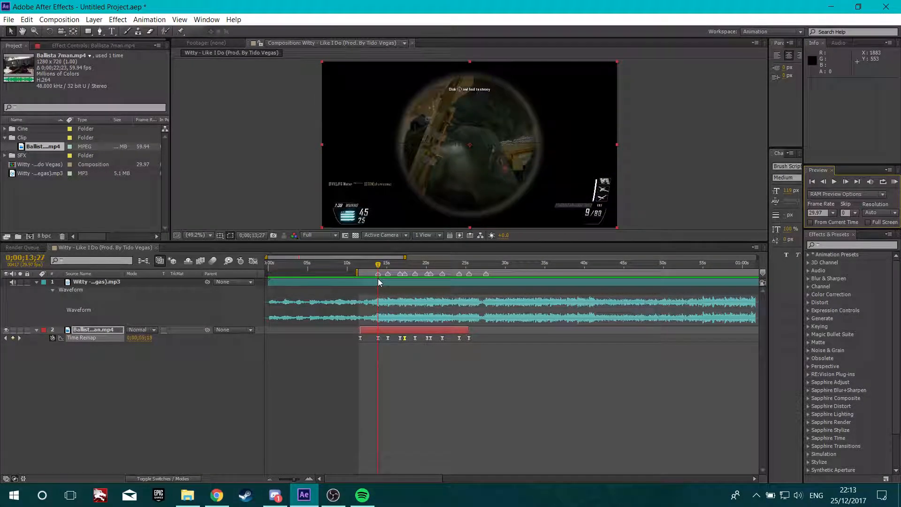
pyautogui.click(20, 174)
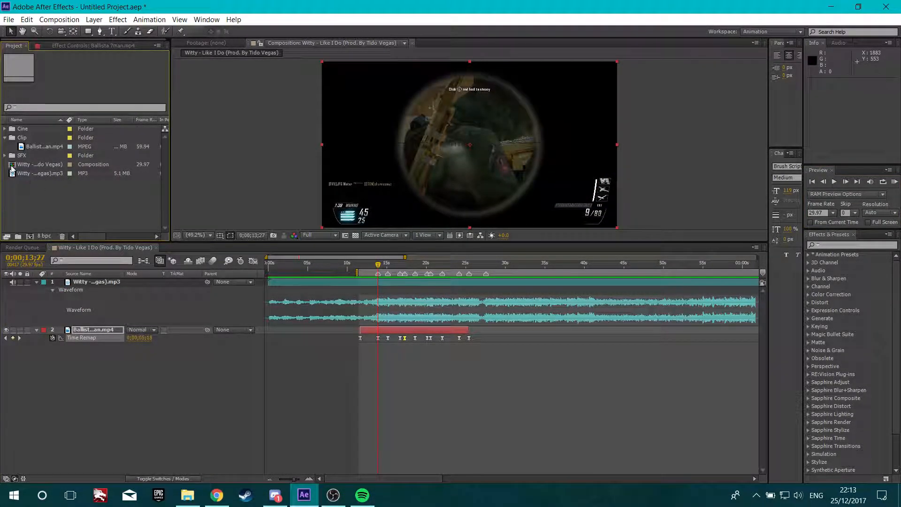
pyautogui.click(5, 138)
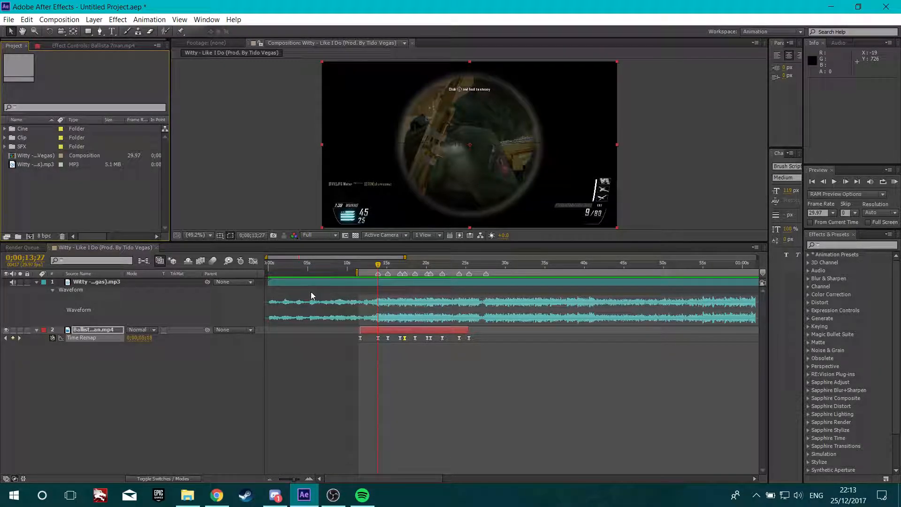
pyautogui.click(387, 329)
pyautogui.press('s')
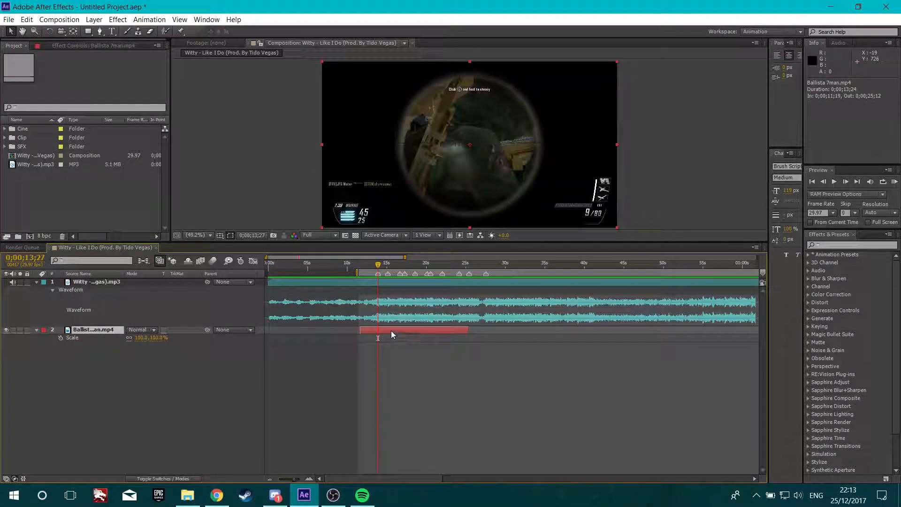
pyautogui.scroll(2, 347, 323)
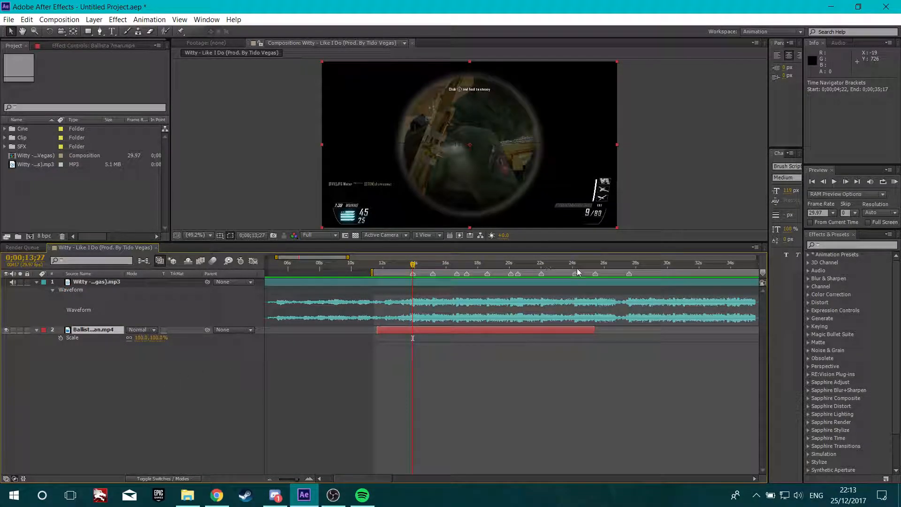
pyautogui.click(60, 337)
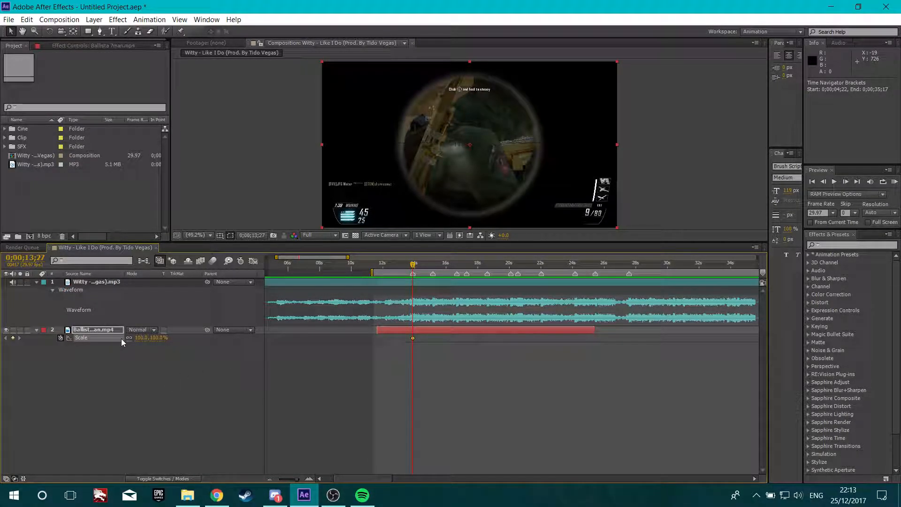
pyautogui.press('pagedown')
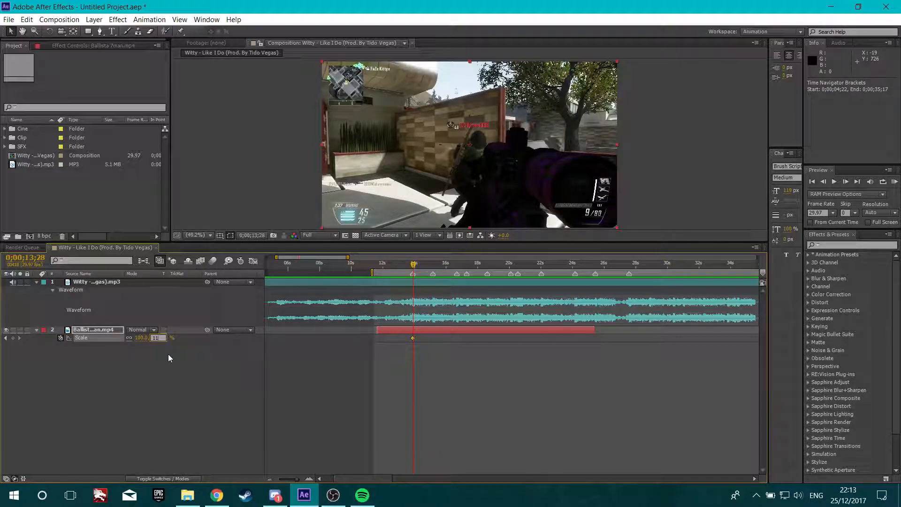
pyautogui.write('0')
pyautogui.press('Return')
# Copy the two Scale keyframes and paste them at each following beat marker up to about 0;00;25;13
pyautogui.moveTo(430, 373); pyautogui.dragTo(413, 342)
pyautogui.moveTo(414, 265); pyautogui.dragTo(433, 283)
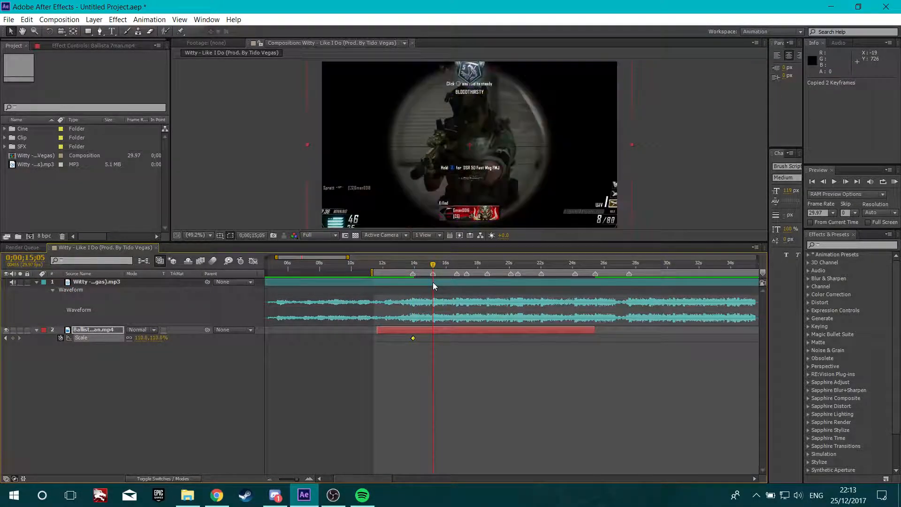
pyautogui.hotkey('ctrl', 'v')
pyautogui.moveTo(433, 265)
pyautogui.mouseDown()
pyautogui.moveTo(464, 281)
pyautogui.moveTo(457, 277)
pyautogui.moveTo(510, 277)
pyautogui.moveTo(519, 267)
pyautogui.moveTo(576, 266)
pyautogui.moveTo(574, 278)
pyautogui.moveTo(573, 266)
pyautogui.moveTo(595, 276)
pyautogui.mouseUp()
pyautogui.hotkey('ctrl', 'v')
pyautogui.hotkey('ctrl', 'v')
pyautogui.hotkey('ctrl', 'v')
pyautogui.hotkey('ctrl', 'v')
pyautogui.hotkey('ctrl', 'v')
pyautogui.hotkey('ctrl', 'v')
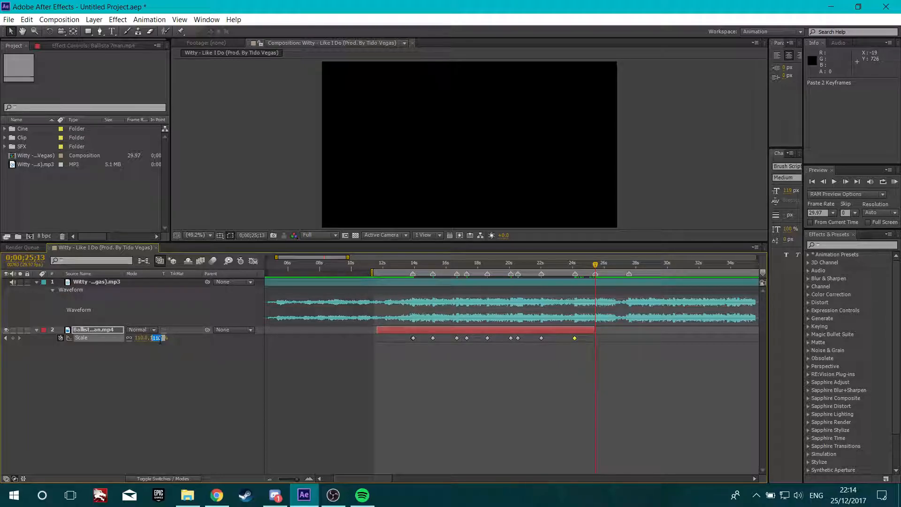
pyautogui.click(559, 395)
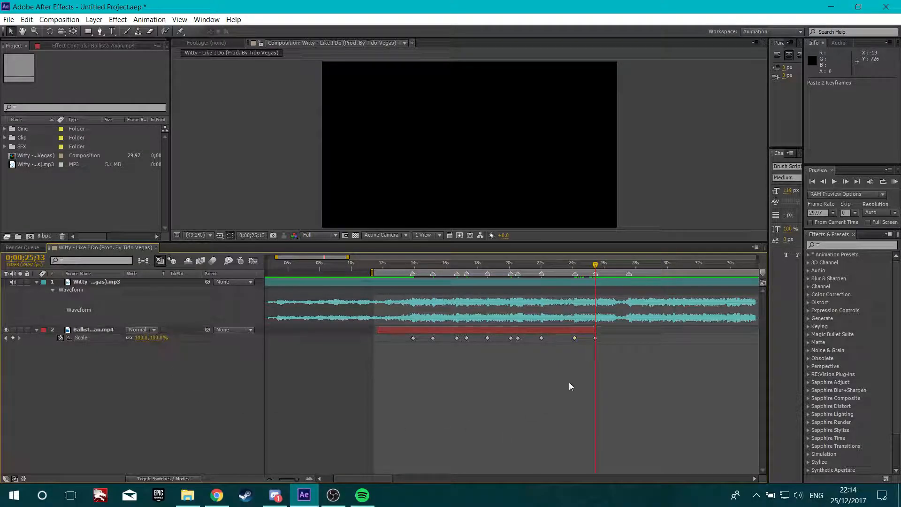
# Search the effects for "exposure" and apply the Exposure effect to the clip layer at 0;00;13;27
pyautogui.moveTo(596, 269); pyautogui.dragTo(414, 307)
pyautogui.click(845, 245)
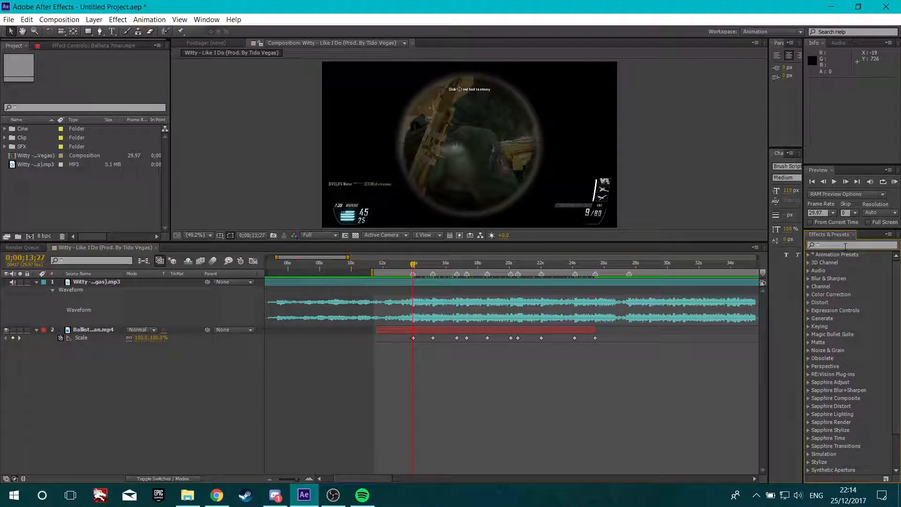
pyautogui.write('exposure')
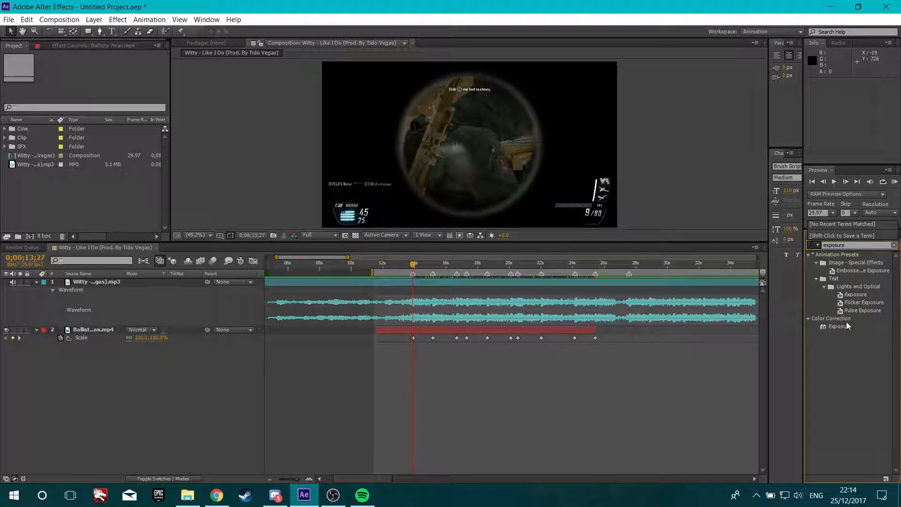
pyautogui.click(847, 326)
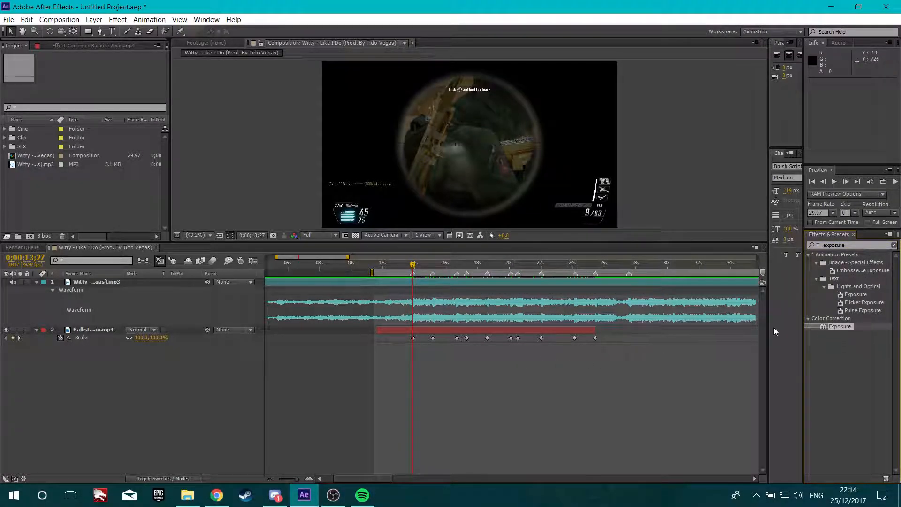
pyautogui.moveTo(605, 337); pyautogui.dragTo(425, 333)
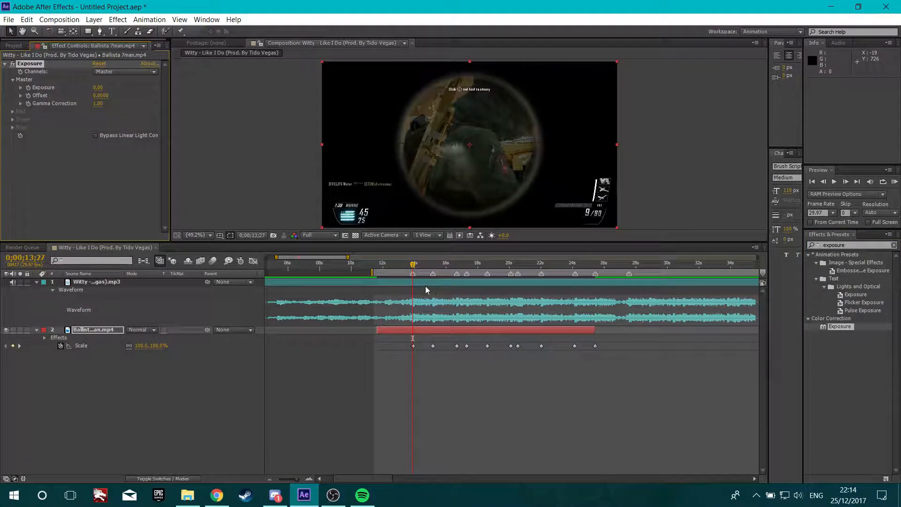
# Keyframe the Exposure value at 0;00;13;27 and set it to 2 one frame later
pyautogui.scroll(1, 427, 287)
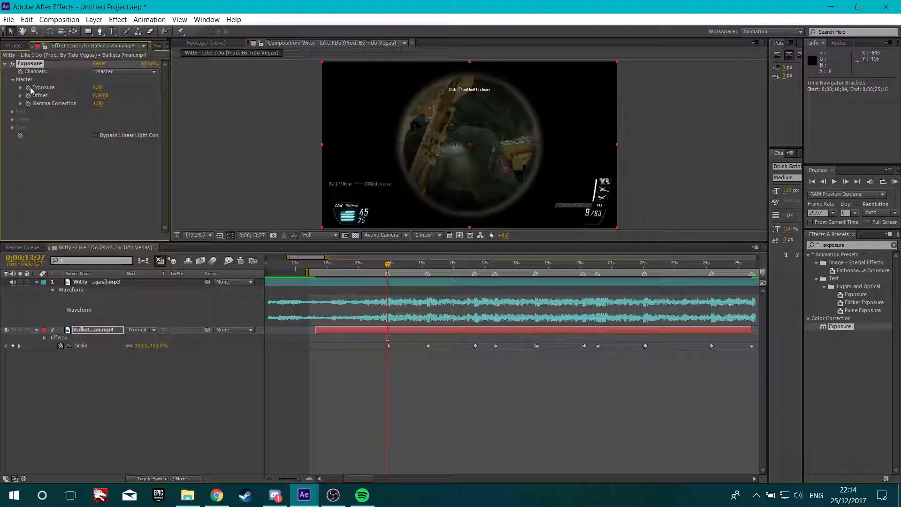
pyautogui.click(28, 87)
pyautogui.press('pagedown')
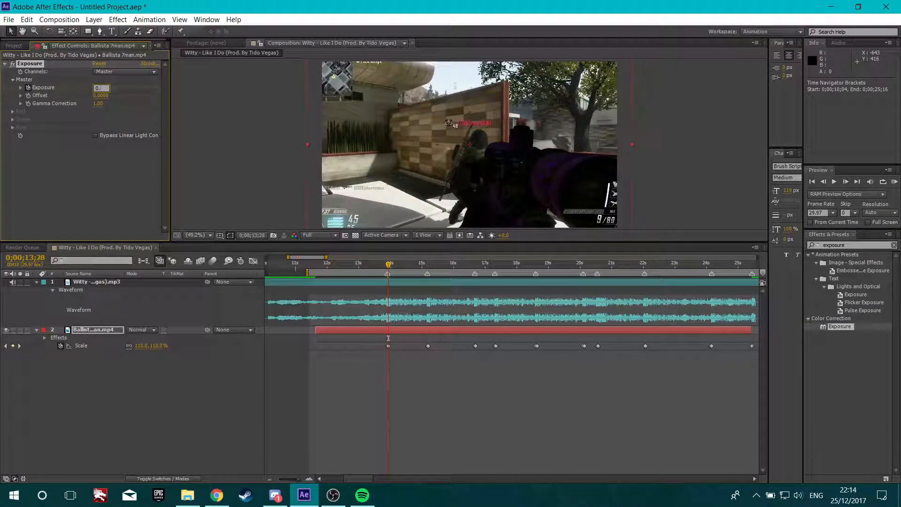
pyautogui.click(109, 171)
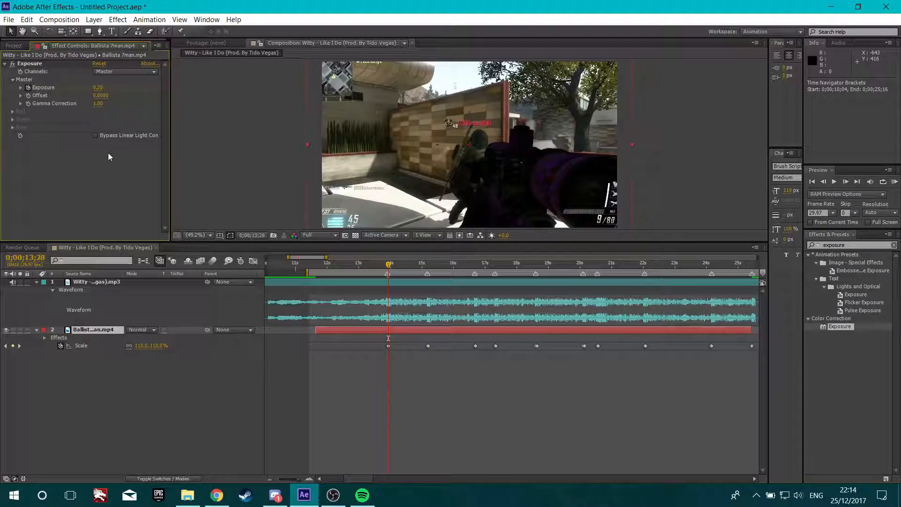
pyautogui.click(97, 88)
pyautogui.write('2')
pyautogui.click(106, 178)
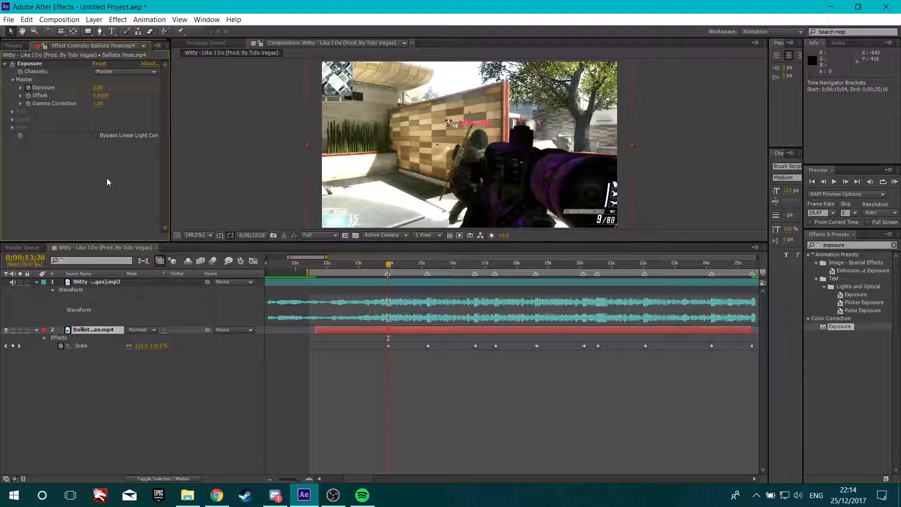
# Copy the two Exposure keyframes and paste them at the beat markers from 0;00;15;05 to about 0;00;18;18
pyautogui.press('u')
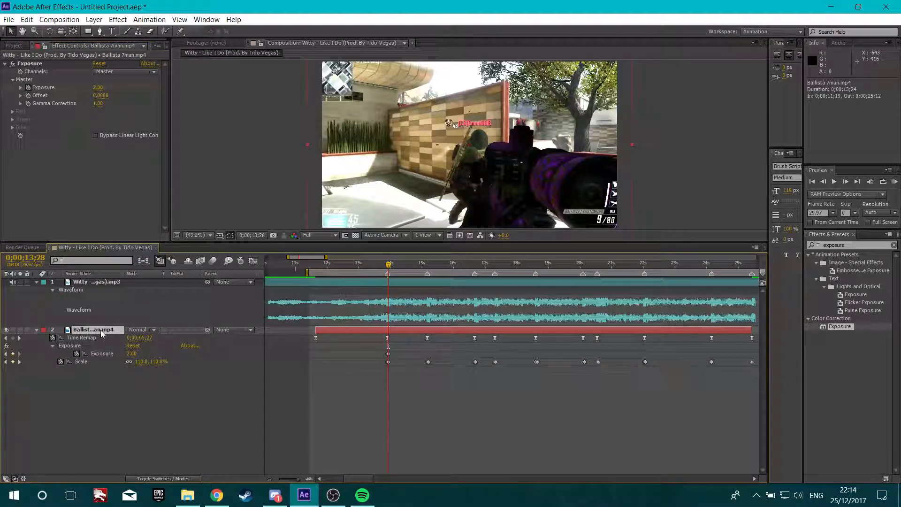
pyautogui.press('u')
pyautogui.press('u')
pyautogui.scroll(1, 406, 356)
pyautogui.moveTo(385, 357); pyautogui.dragTo(362, 354)
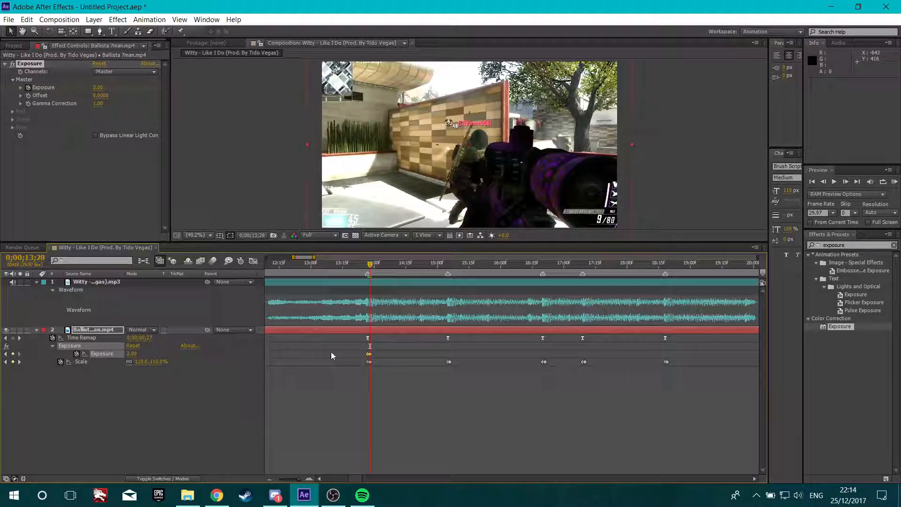
pyautogui.hotkey('ctrl', 'c')
pyautogui.click(448, 265)
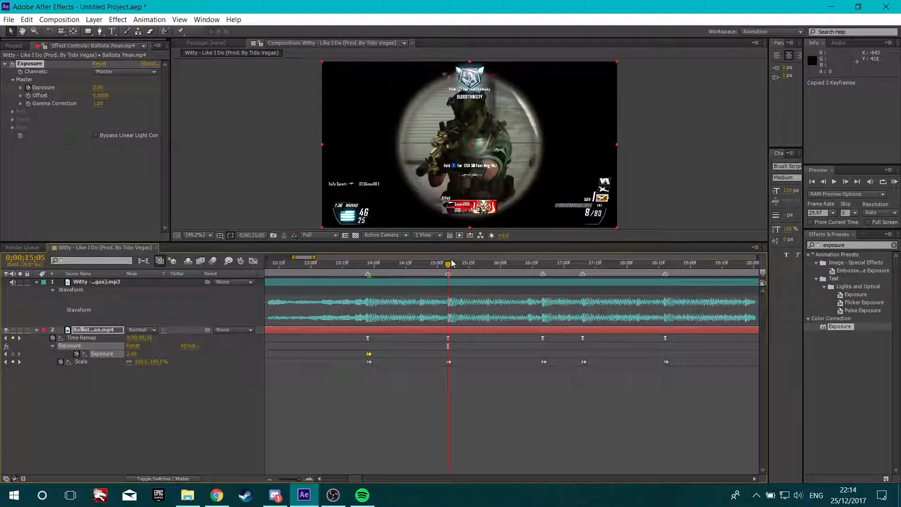
pyautogui.hotkey('ctrl', 'v')
pyautogui.moveTo(450, 263)
pyautogui.mouseDown()
pyautogui.moveTo(545, 281)
pyautogui.moveTo(665, 274)
pyautogui.mouseUp()
pyautogui.hotkey('ctrl', 'v')
pyautogui.hotkey('ctrl', 'v')
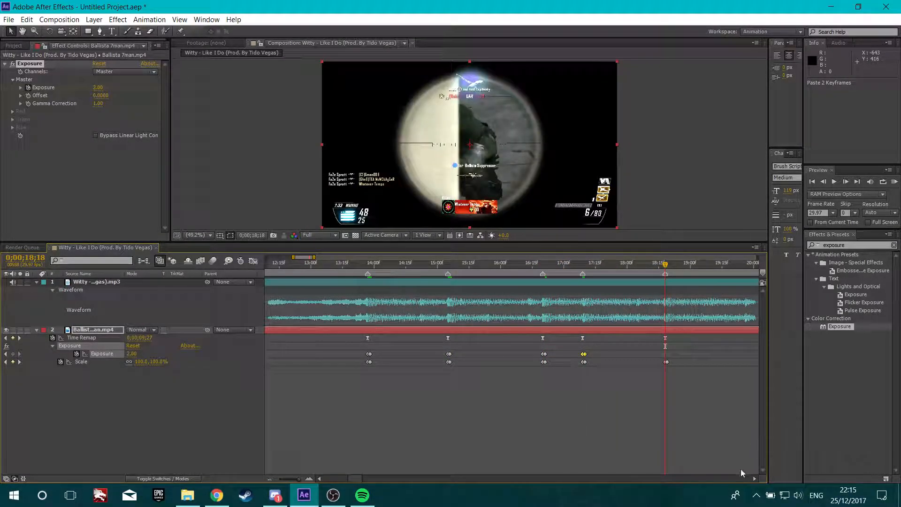
pyautogui.hotkey('ctrl', 'v')
# Paste the Exposure keyframes at the further beat markers through about 0;00;24;05
pyautogui.click(756, 479)
pyautogui.click(756, 479)
pyautogui.click(756, 479)
pyautogui.click(756, 479)
pyautogui.click(755, 479)
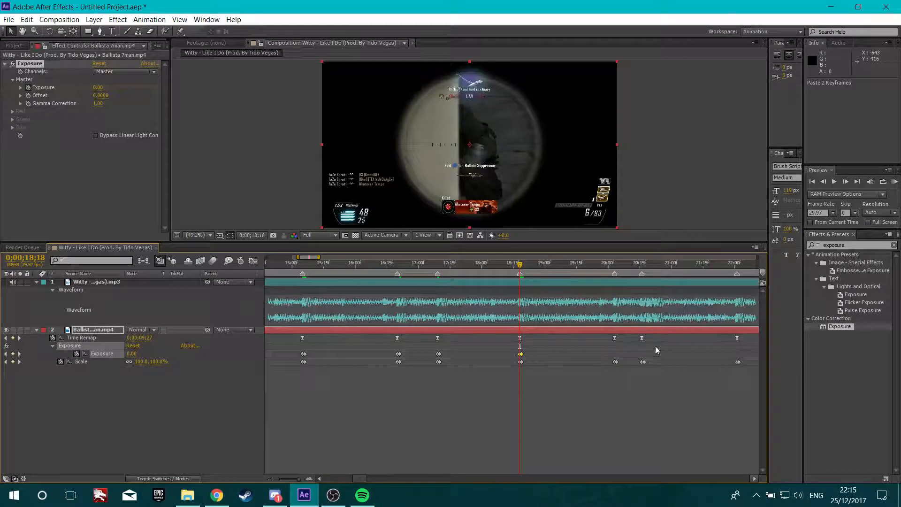
pyautogui.click(568, 265)
pyautogui.moveTo(568, 266); pyautogui.dragTo(519, 265)
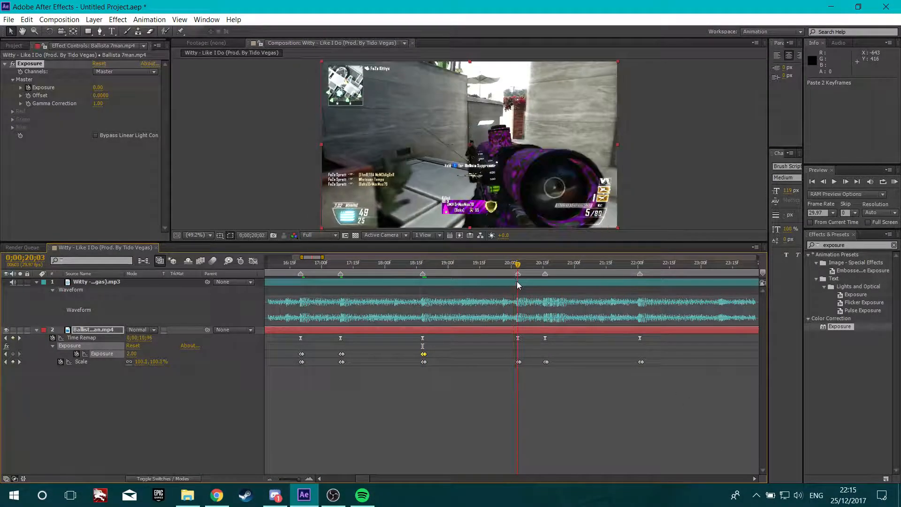
pyautogui.hotkey('ctrl', 'v')
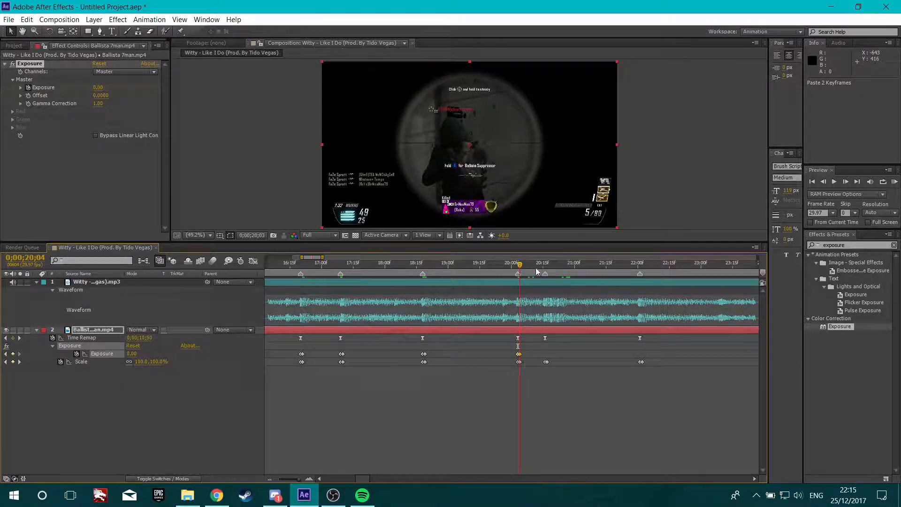
pyautogui.click(545, 265)
pyautogui.hotkey('ctrl', 'v')
pyautogui.click(639, 272)
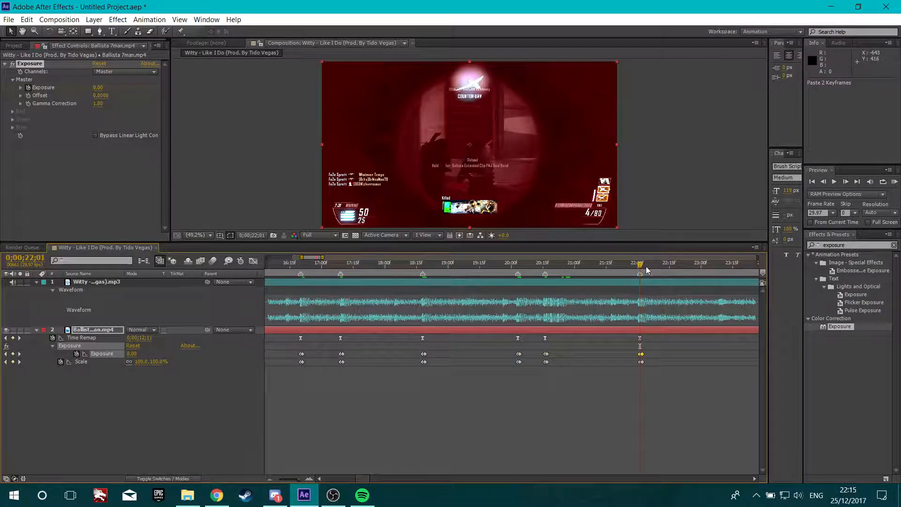
pyautogui.click(753, 477)
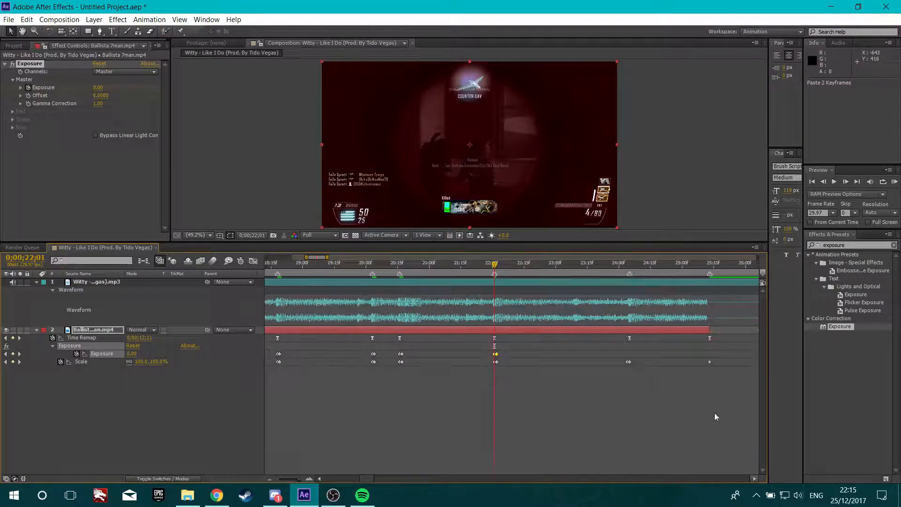
pyautogui.click(581, 265)
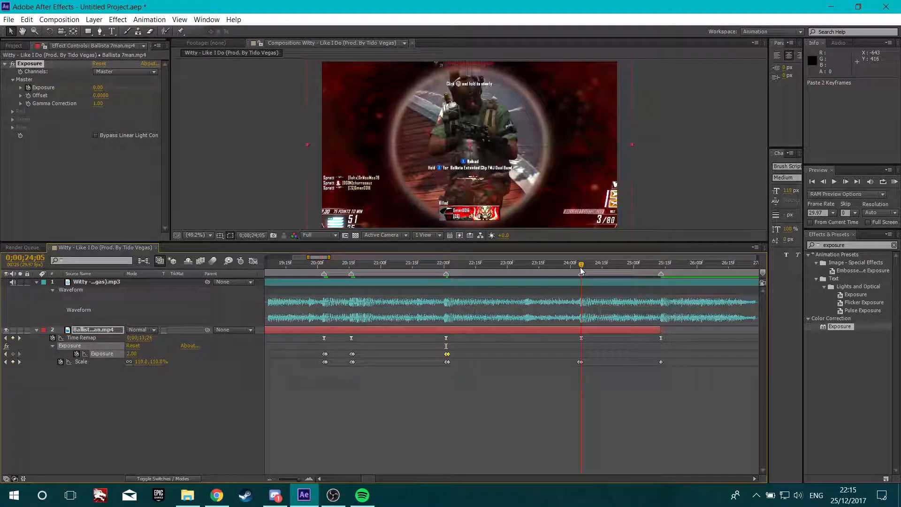
pyautogui.hotkey('ctrl', 'v')
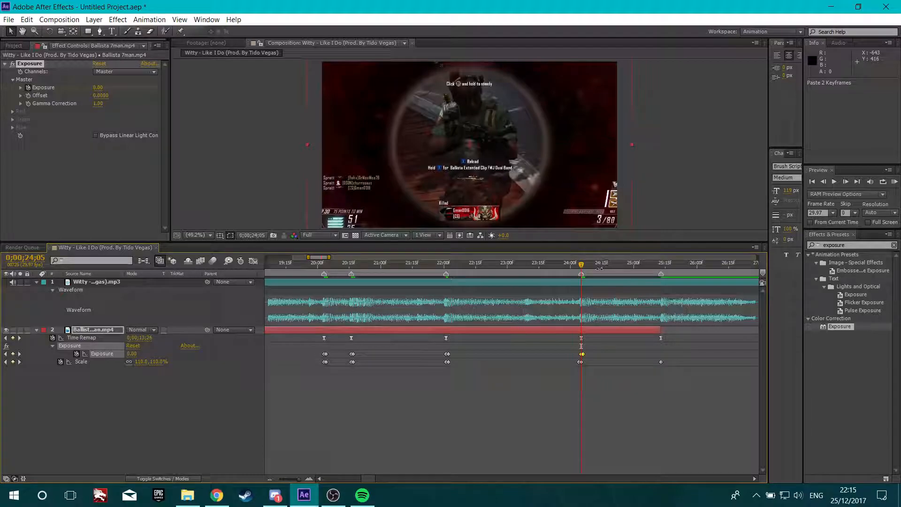
# Set the Exposure to 0 at 0;00;25;13 at the clip's end
pyautogui.moveTo(568, 360)
pyautogui.mouseDown()
pyautogui.moveTo(594, 369)
pyautogui.moveTo(584, 362)
pyautogui.mouseUp()
pyautogui.moveTo(637, 284); pyautogui.dragTo(663, 285)
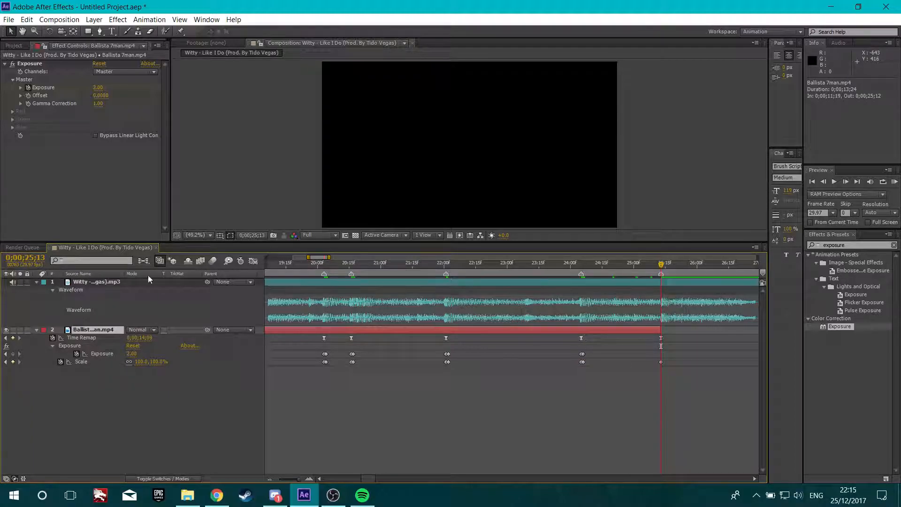
pyautogui.click(98, 87)
pyautogui.write('0')
pyautogui.press('Return')
# Scrub through the end of the edit to review the beat-synced scale and exposure flashes
pyautogui.moveTo(662, 269); pyautogui.dragTo(540, 282)
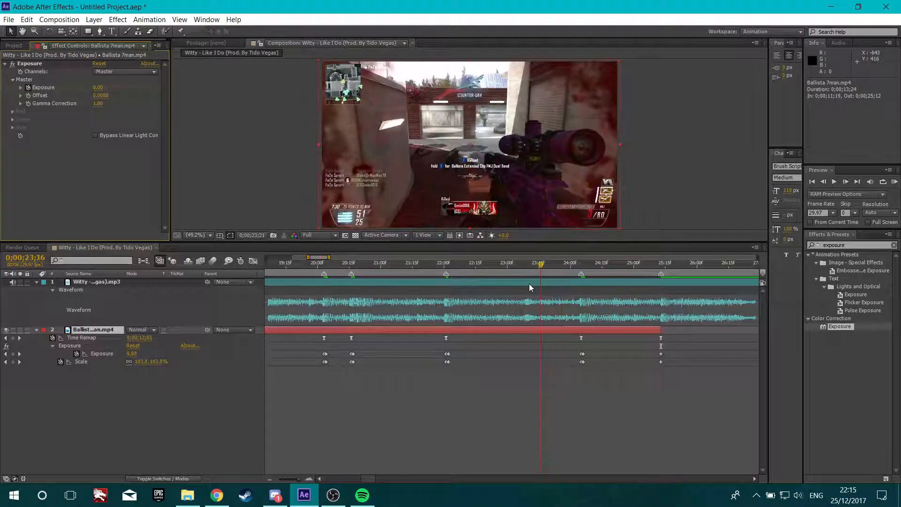
pyautogui.scroll(-6, 515, 289)
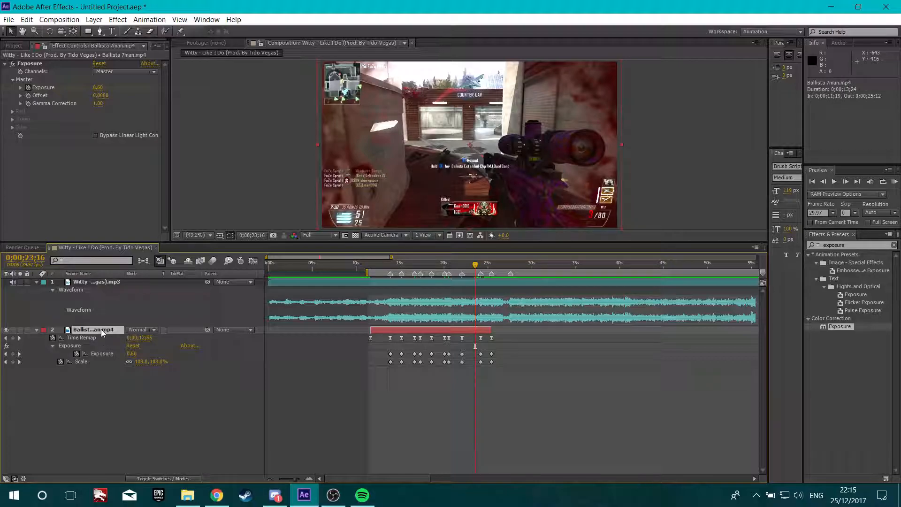
pyautogui.press('u')
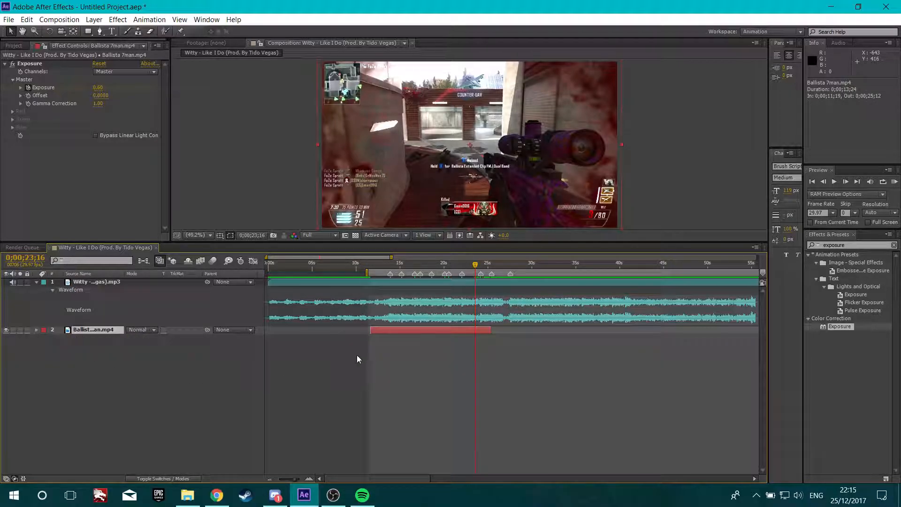
pyautogui.scroll(4, 342, 356)
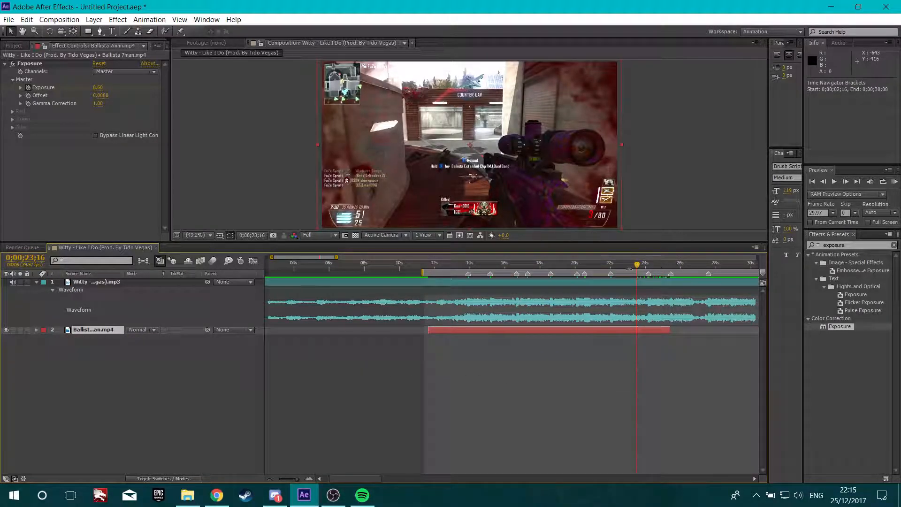
pyautogui.moveTo(638, 266); pyautogui.dragTo(673, 268)
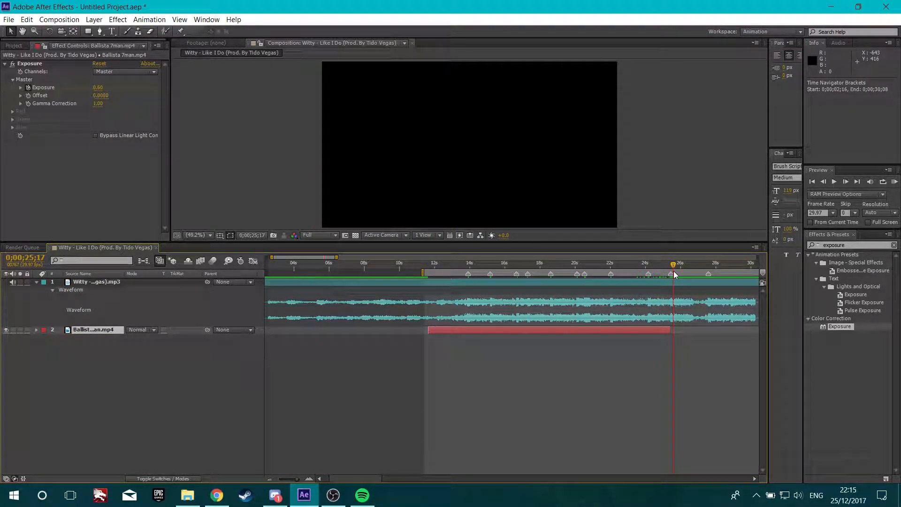
# Add MapCine.mp4 from the Cine folder in the Project panel to the composition
pyautogui.moveTo(422, 272); pyautogui.dragTo(310, 273)
pyautogui.scroll(-5, 491, 298)
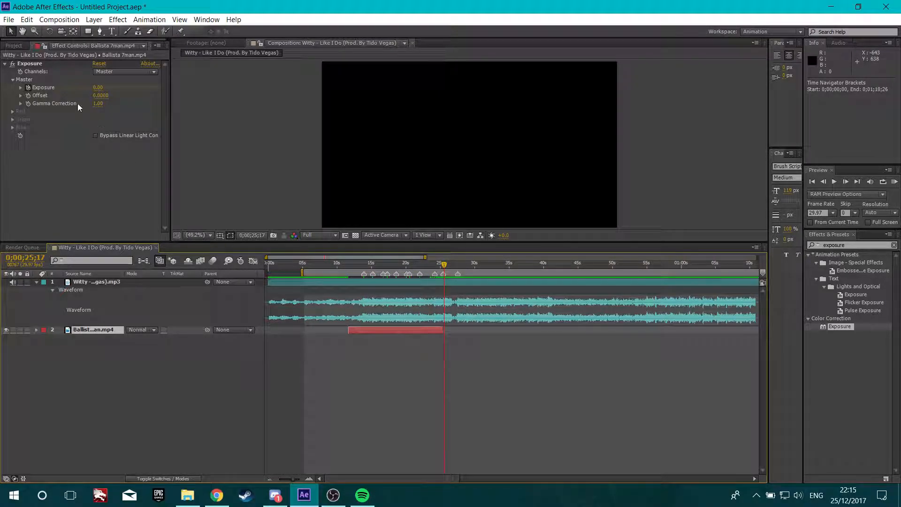
pyautogui.click(12, 46)
pyautogui.click(5, 128)
pyautogui.click(42, 138)
pyautogui.click(46, 146)
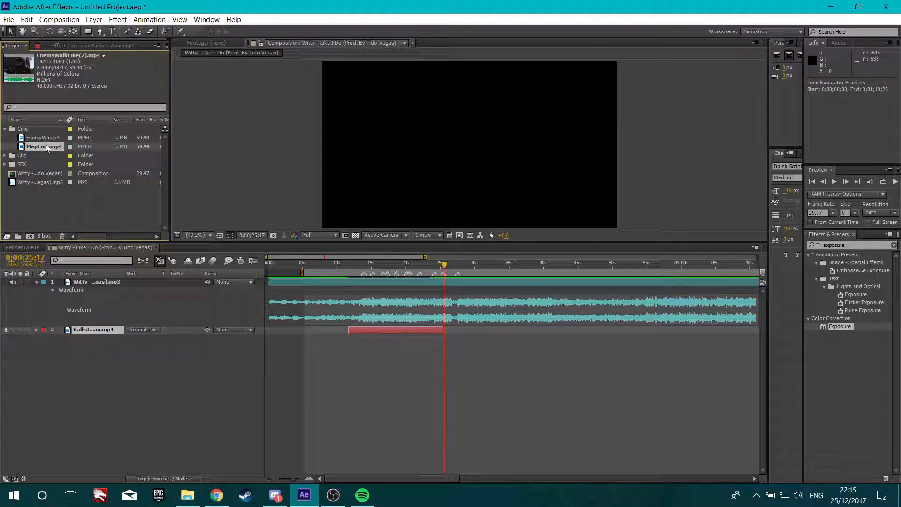
pyautogui.click(47, 141)
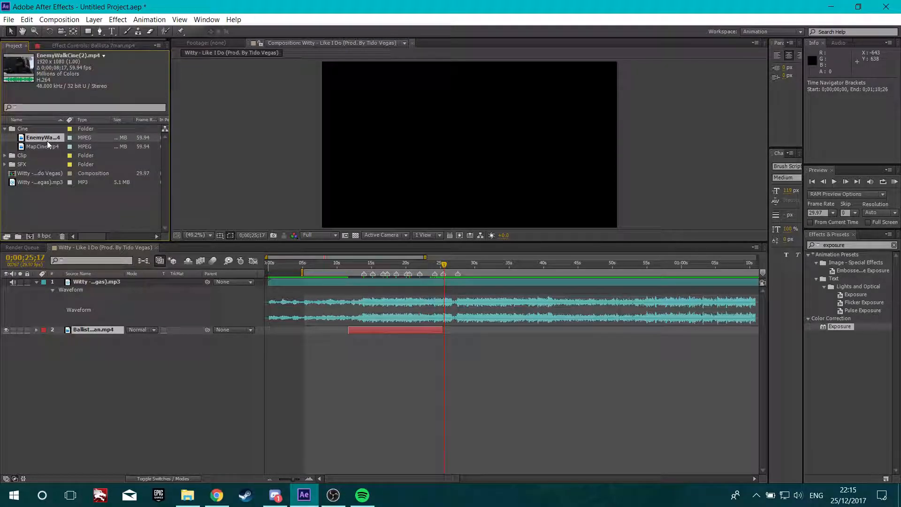
pyautogui.click(49, 143)
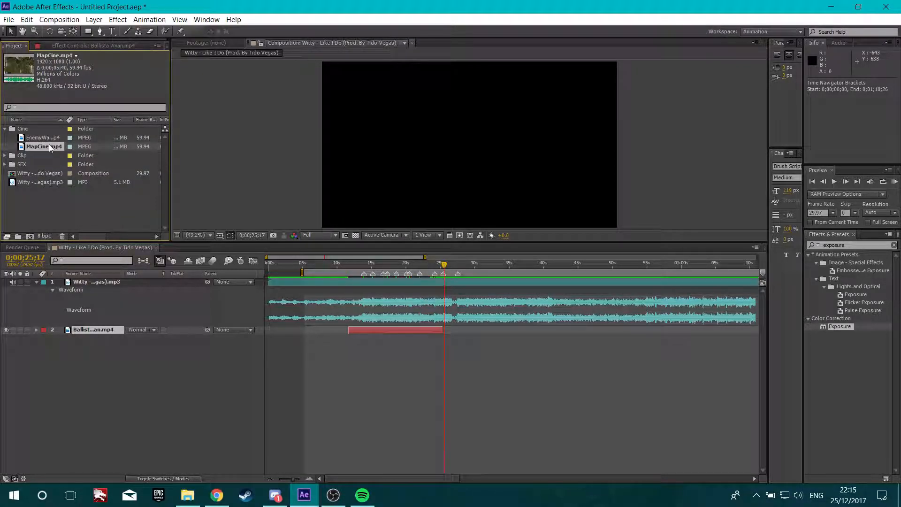
pyautogui.moveTo(49, 147); pyautogui.dragTo(78, 345)
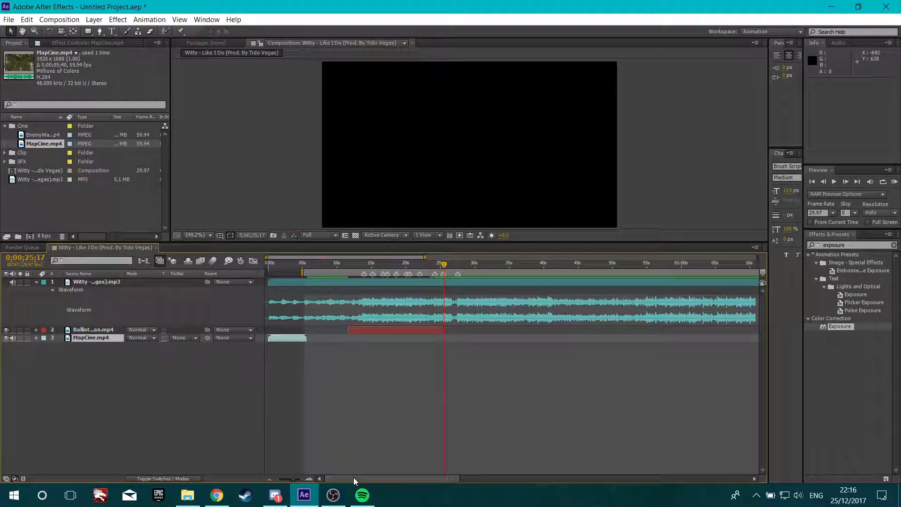
# Move the MapCine layer and the work-area start to 0;00;05;01
pyautogui.click(303, 265)
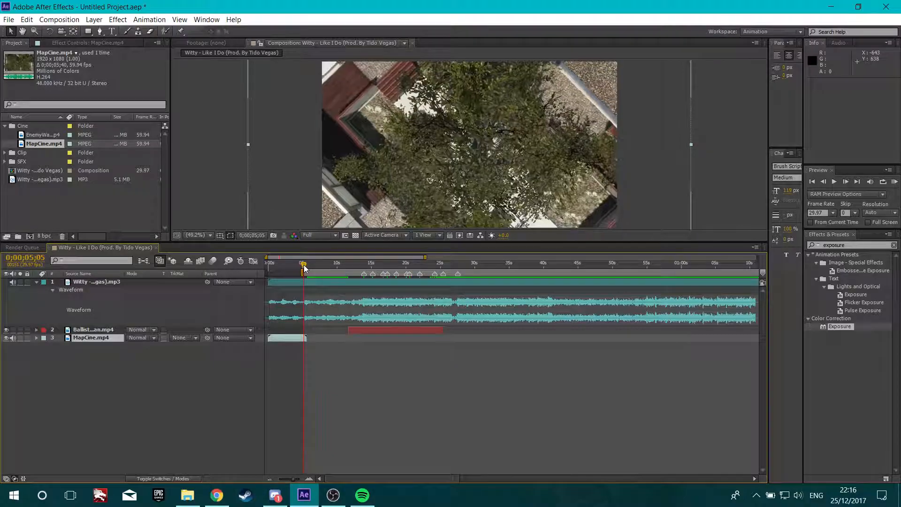
pyautogui.scroll(1, 306, 266)
pyautogui.moveTo(301, 266); pyautogui.dragTo(300, 266)
pyautogui.click(300, 268)
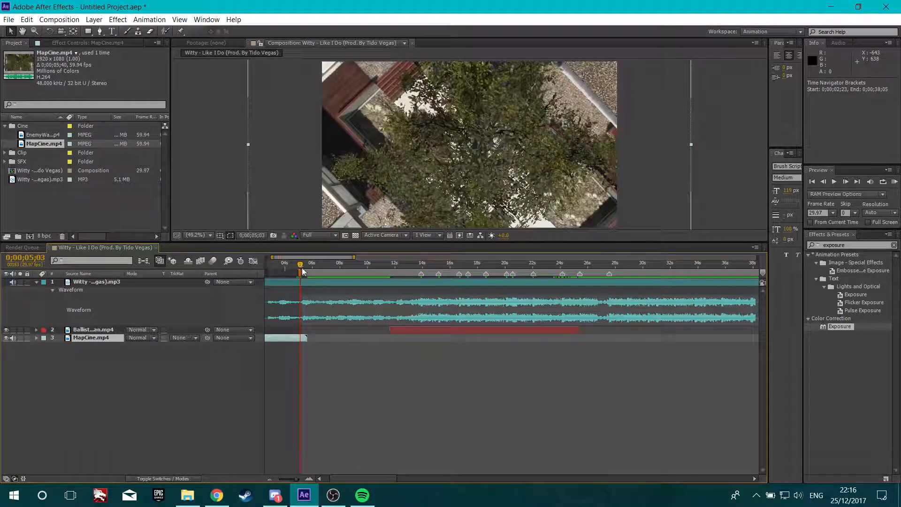
pyautogui.scroll(1, 302, 267)
pyautogui.moveTo(298, 265); pyautogui.dragTo(298, 266)
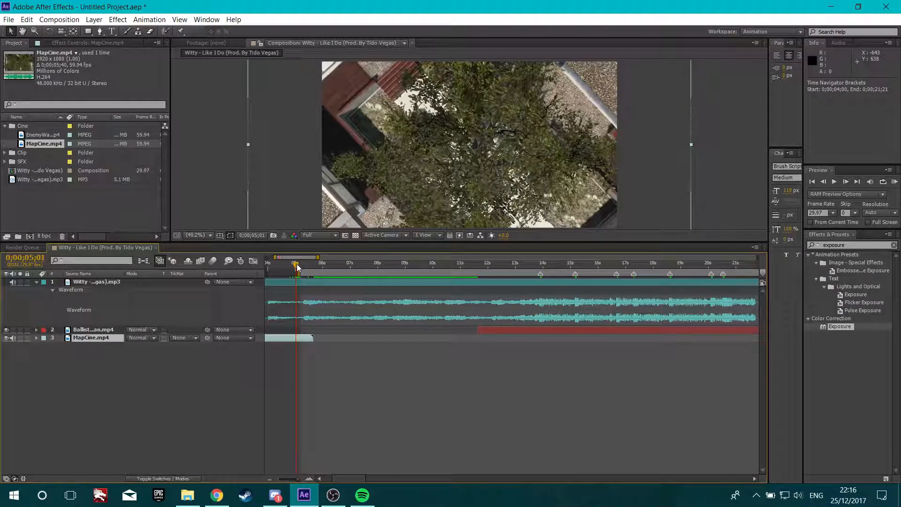
pyautogui.press('pageup')
pyautogui.press('pagedown')
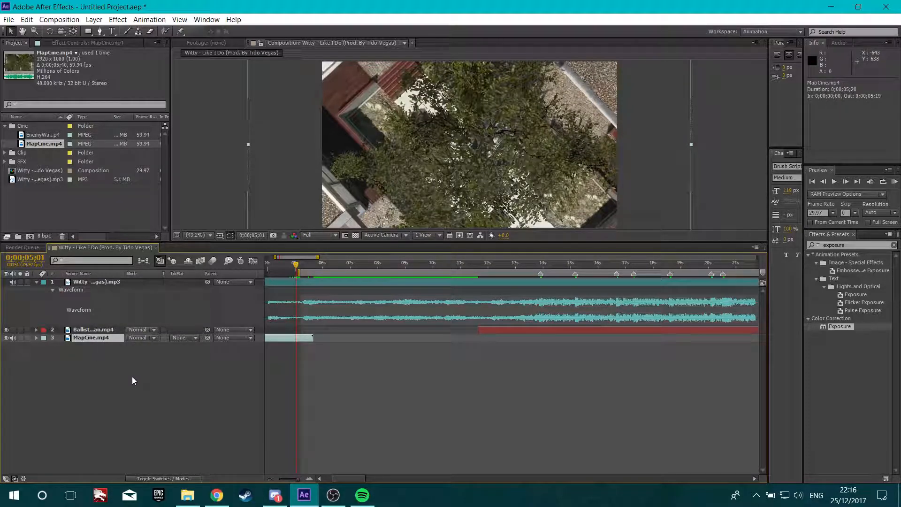
pyautogui.press('[')
pyautogui.moveTo(374, 339)
pyautogui.mouseDown()
pyautogui.moveTo(385, 343)
pyautogui.moveTo(376, 343)
pyautogui.mouseUp()
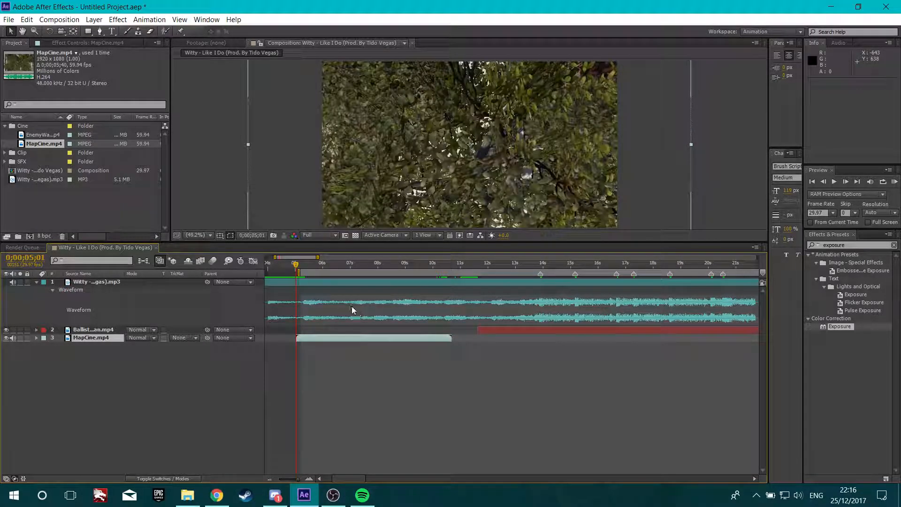
pyautogui.press('b')
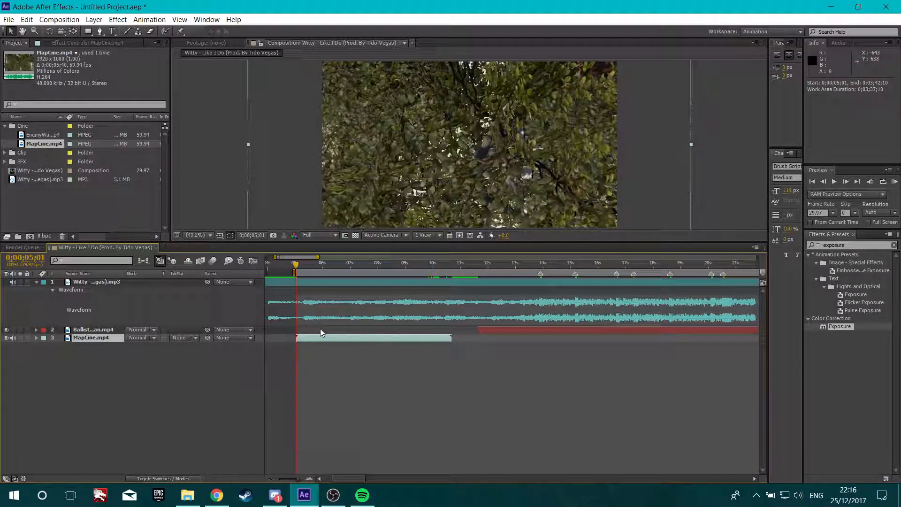
# Enable Time Remapping on the MapCine layer and move its last Time Remap keyframe to 0;00;08;15
pyautogui.scroll(1, 321, 333)
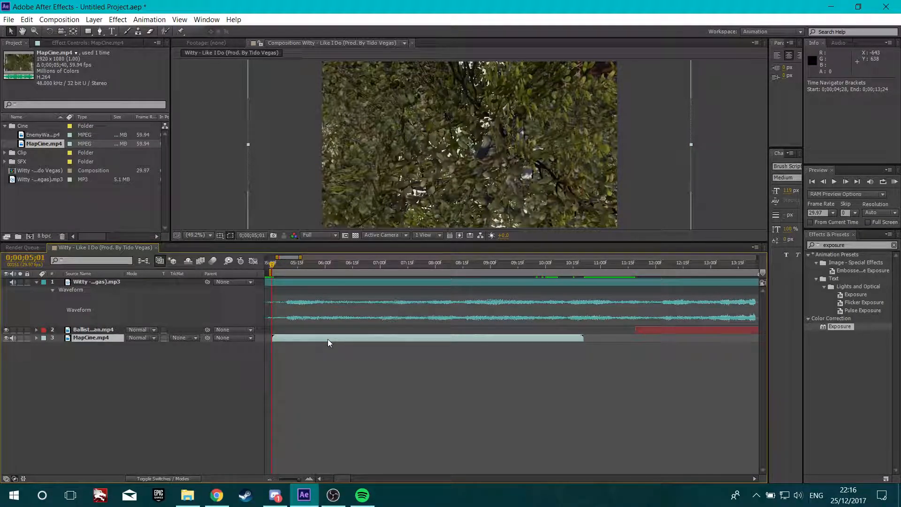
pyautogui.hotkey('ctrl', 'alt', 't')
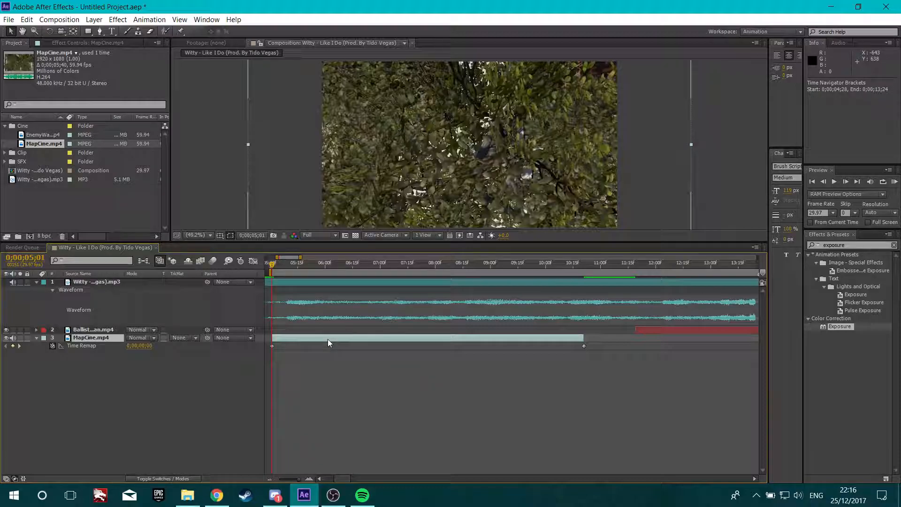
pyautogui.moveTo(313, 272); pyautogui.dragTo(435, 275)
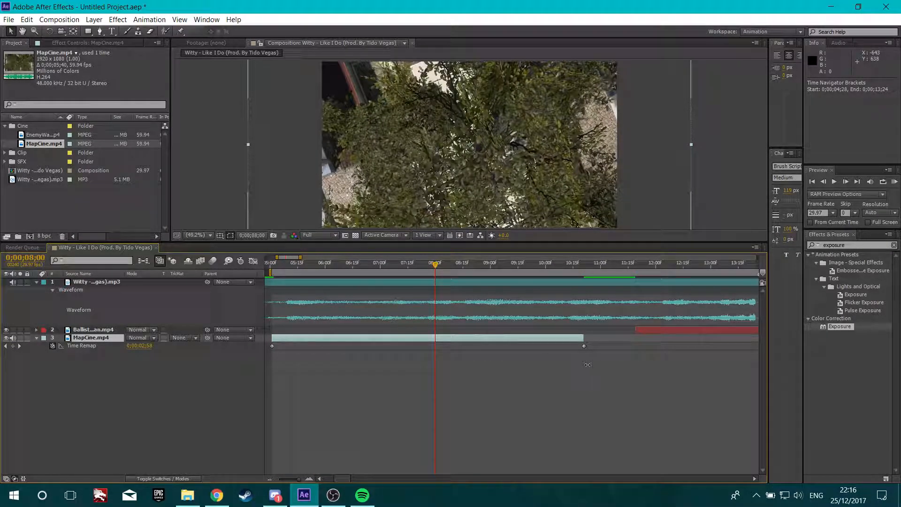
pyautogui.moveTo(584, 346); pyautogui.dragTo(421, 345)
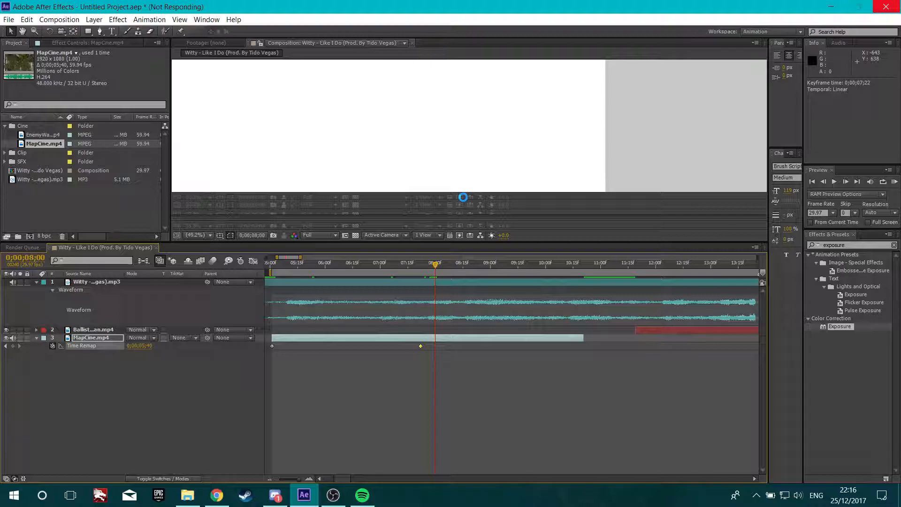
pyautogui.click(463, 264)
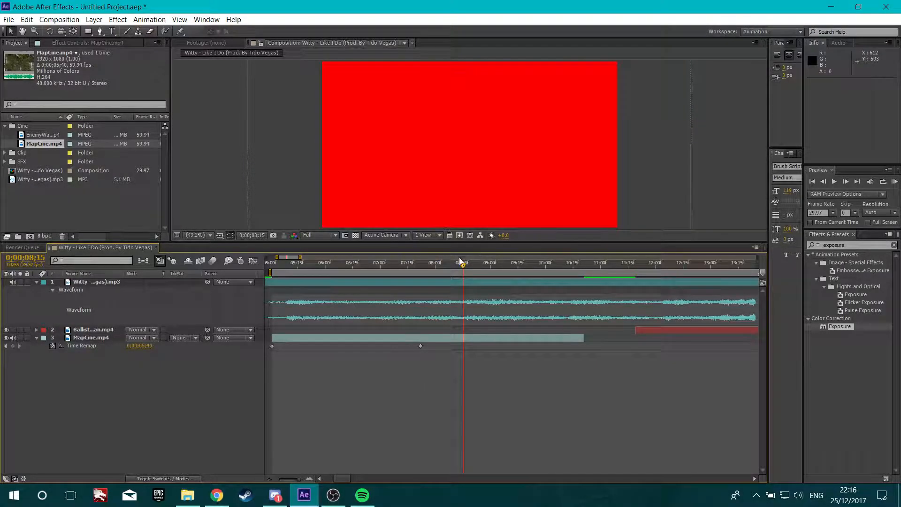
pyautogui.scroll(2, 469, 267)
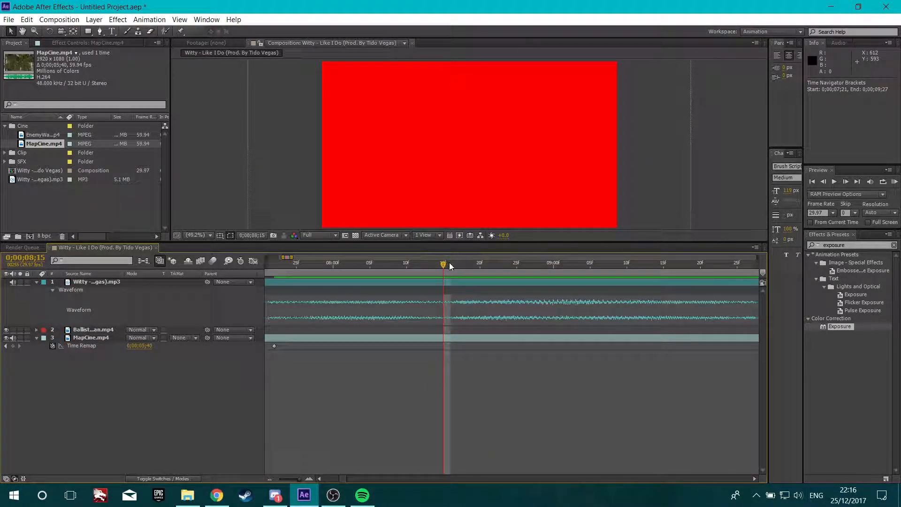
pyautogui.scroll(-1, 448, 268)
pyautogui.moveTo(362, 346); pyautogui.dragTo(445, 351)
pyautogui.scroll(-2, 451, 343)
pyautogui.moveTo(448, 267); pyautogui.dragTo(460, 285)
pyautogui.click(448, 273)
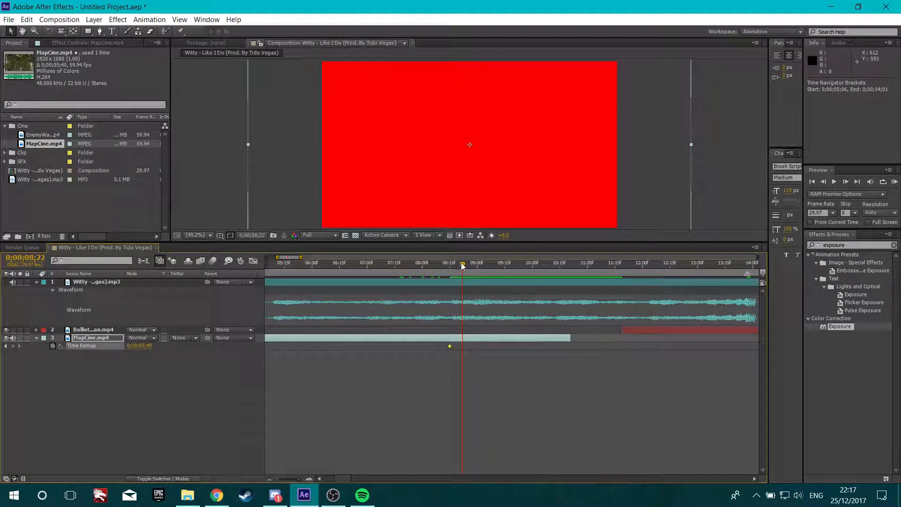
pyautogui.click(448, 272)
pyautogui.scroll(-2, 454, 323)
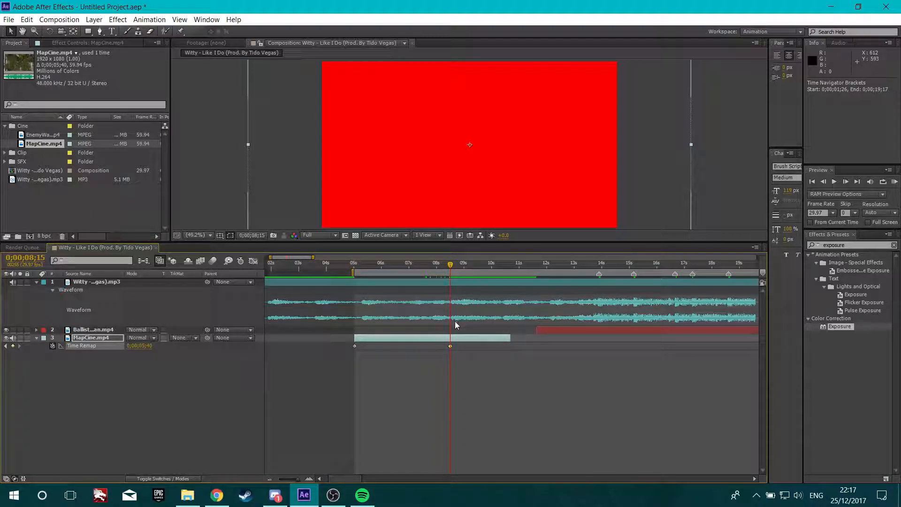
# Trim the MapCine layer's end to 0;00;08;15 and change its label colour to pink
pyautogui.moveTo(493, 339); pyautogui.dragTo(449, 346)
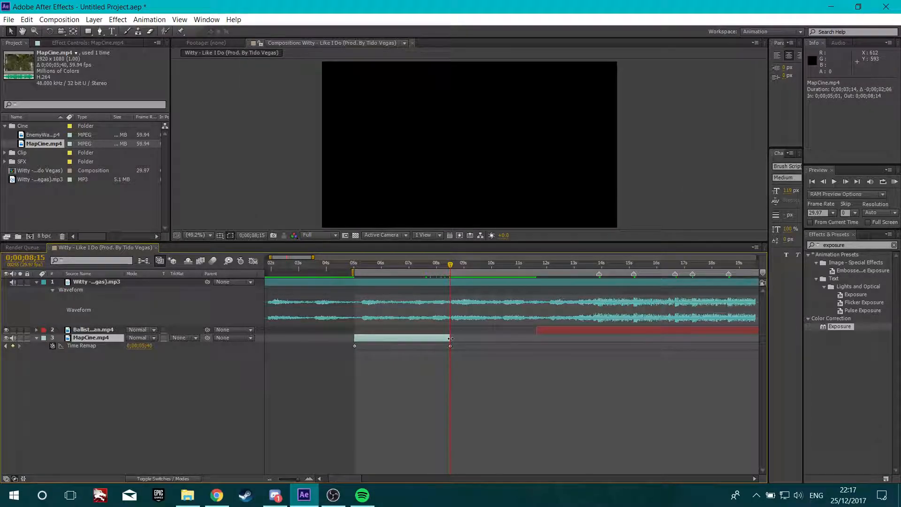
pyautogui.press('=')
pyautogui.press('-')
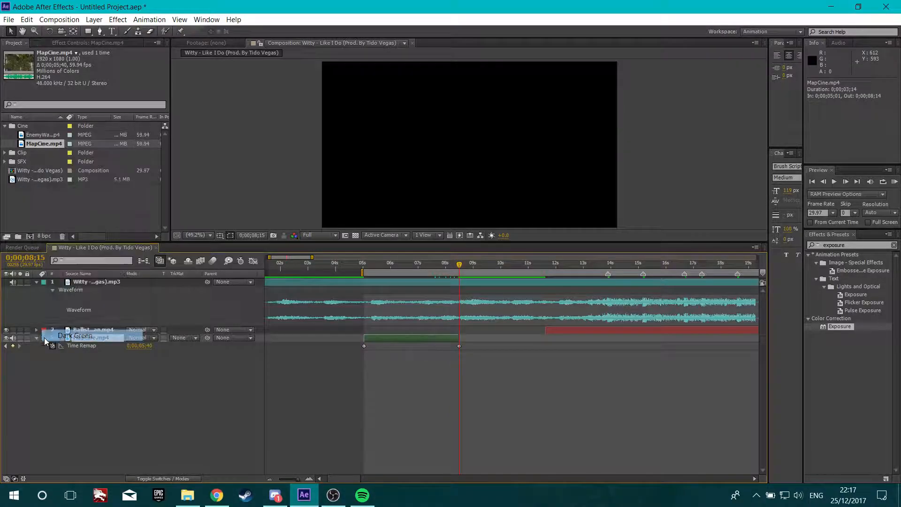
pyautogui.click(43, 338)
pyautogui.click(70, 301)
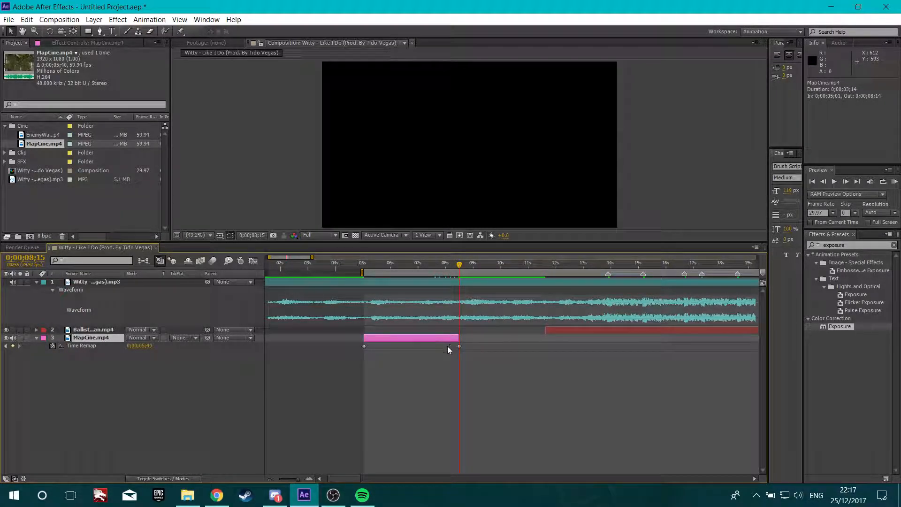
# Select both Time Remap keyframes and reshape their Graph Editor curve into a fast-slow-fast speed ramp
pyautogui.moveTo(482, 347); pyautogui.dragTo(338, 347)
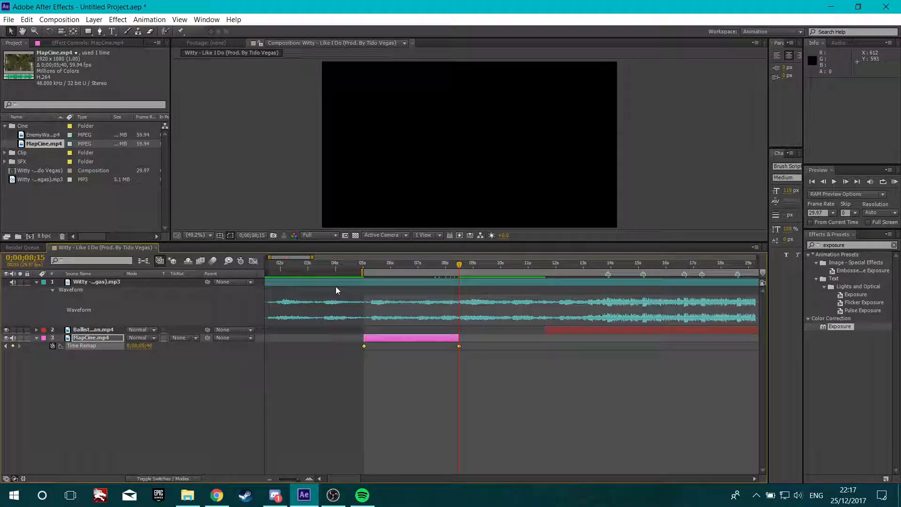
pyautogui.click(253, 261)
pyautogui.scroll(1, 356, 434)
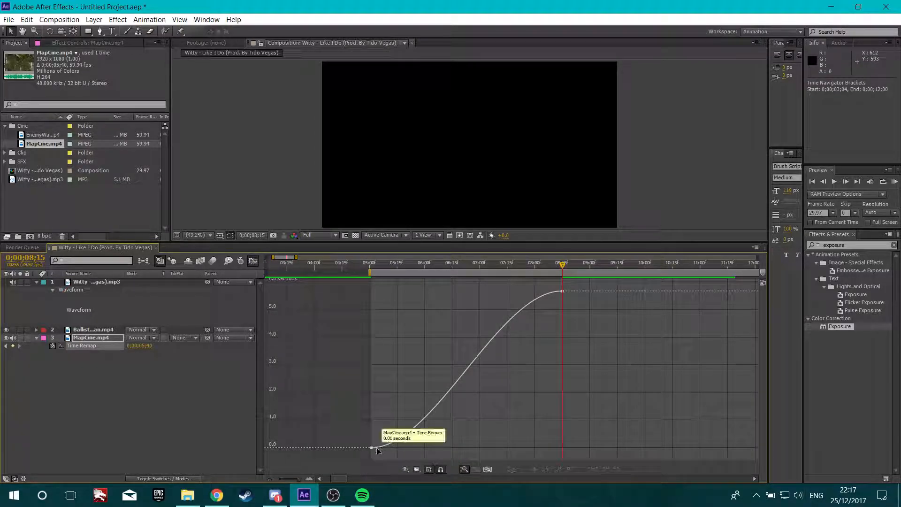
pyautogui.click(370, 448)
pyautogui.moveTo(433, 449); pyautogui.dragTo(335, 311)
pyautogui.moveTo(498, 290); pyautogui.dragTo(578, 423)
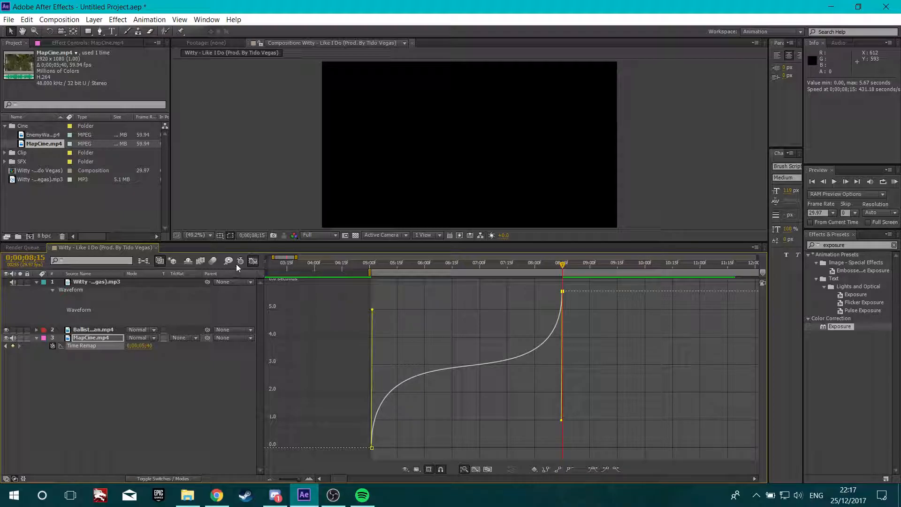
pyautogui.click(252, 261)
pyautogui.scroll(-3, 336, 321)
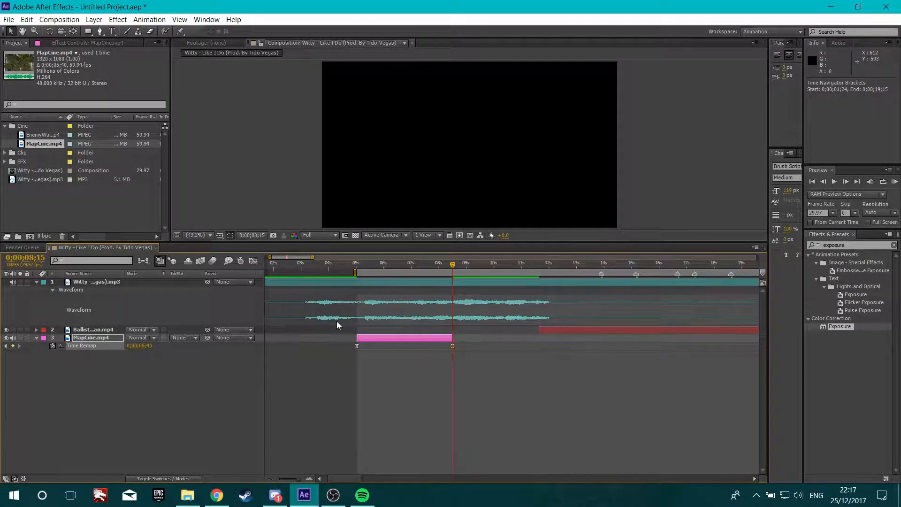
# Add EnemyWalkCine(2).mp4 to the composition starting at 0;00;08;15
pyautogui.click(46, 134)
pyautogui.moveTo(47, 134); pyautogui.dragTo(109, 334)
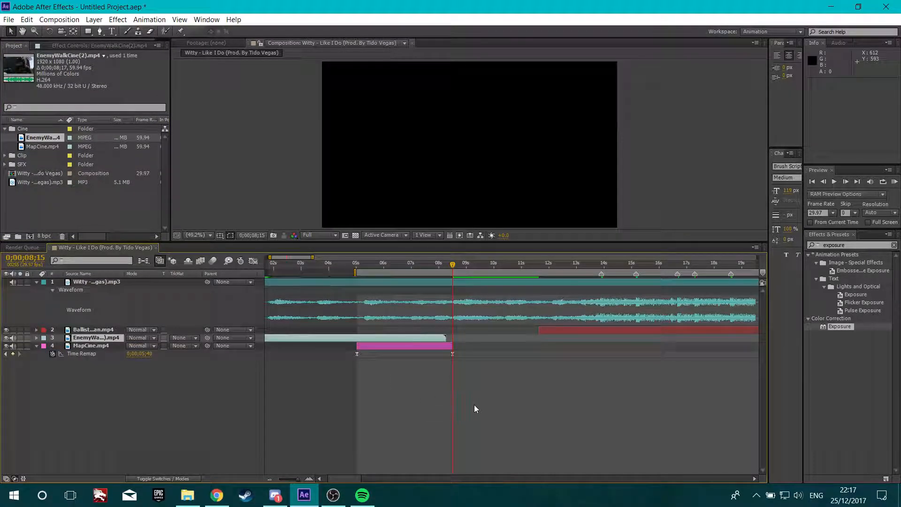
pyautogui.press('[')
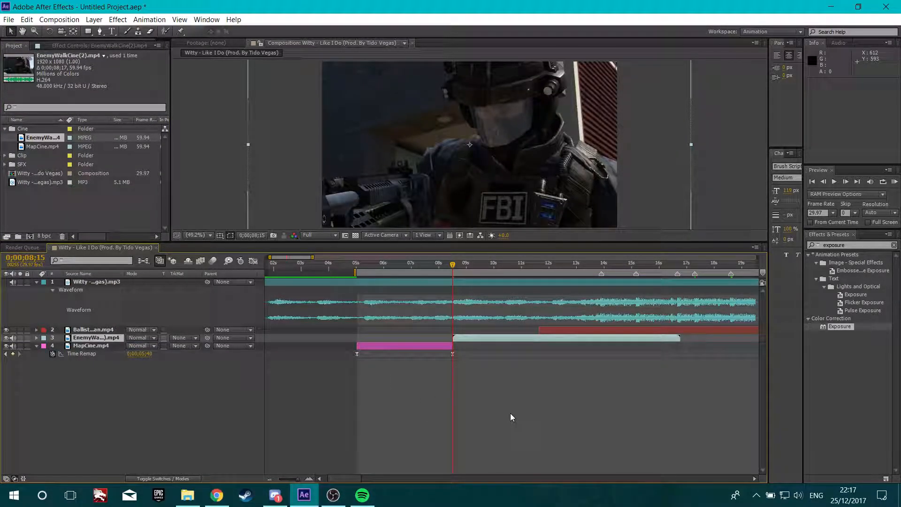
# Enable Time Remapping on the EnemyWalkCine layer and move its last keyframe to about 0;00;11;20
pyautogui.hotkey('ctrl', 'alt', 't')
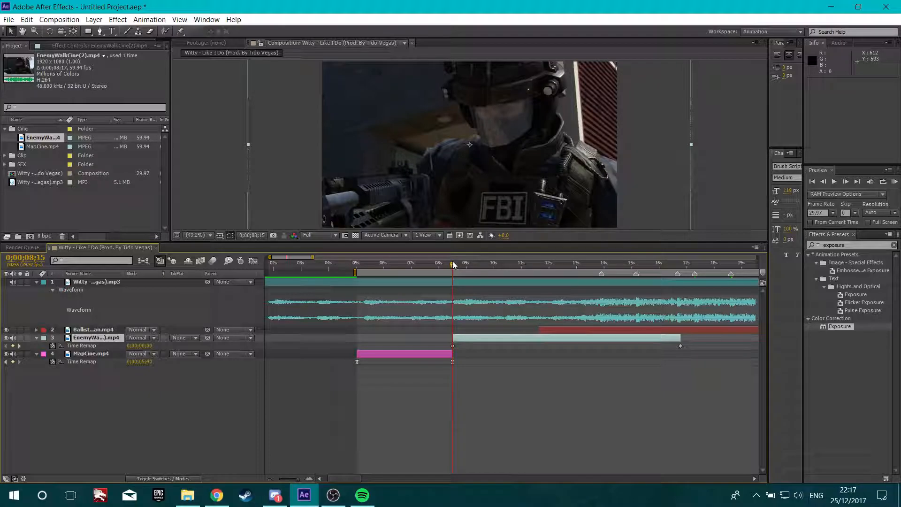
pyautogui.moveTo(680, 346); pyautogui.dragTo(538, 347)
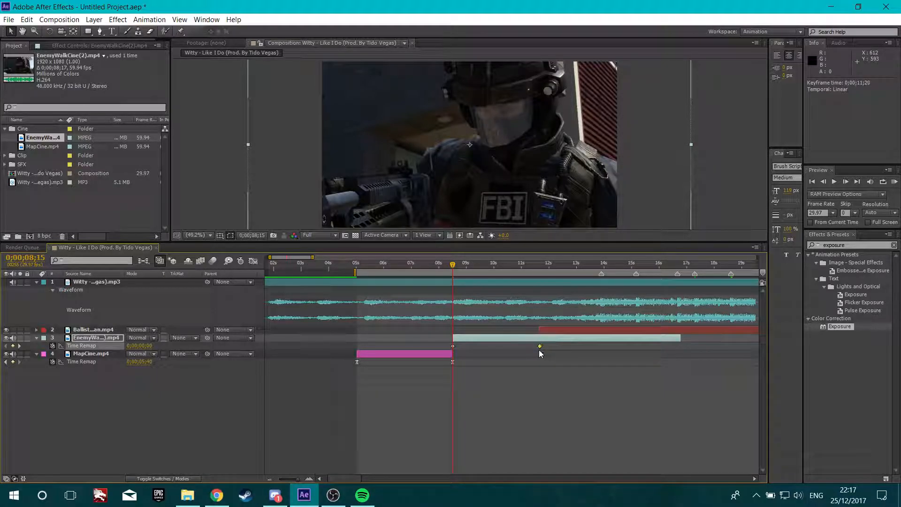
# Split the EnemyWalkCine layer at 0;00;11;19 and delete the part after the cut
pyautogui.moveTo(454, 262); pyautogui.dragTo(539, 286)
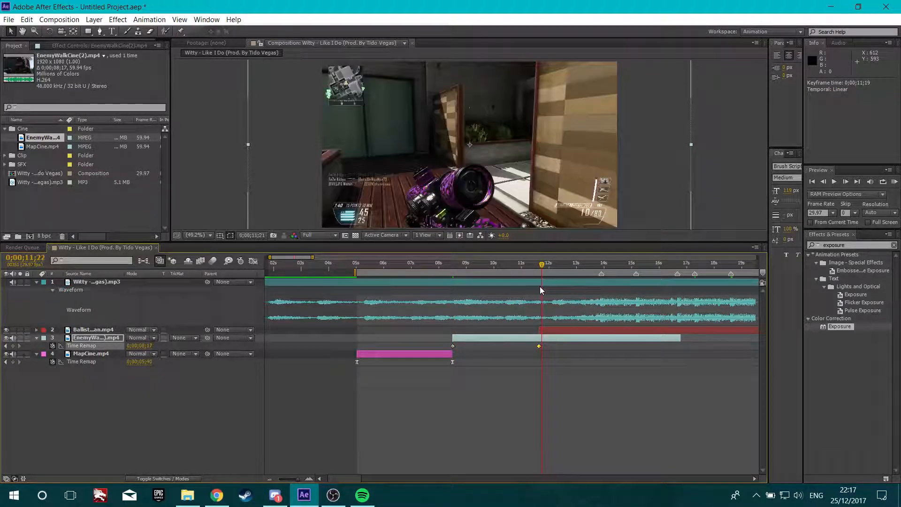
pyautogui.press('pagedown')
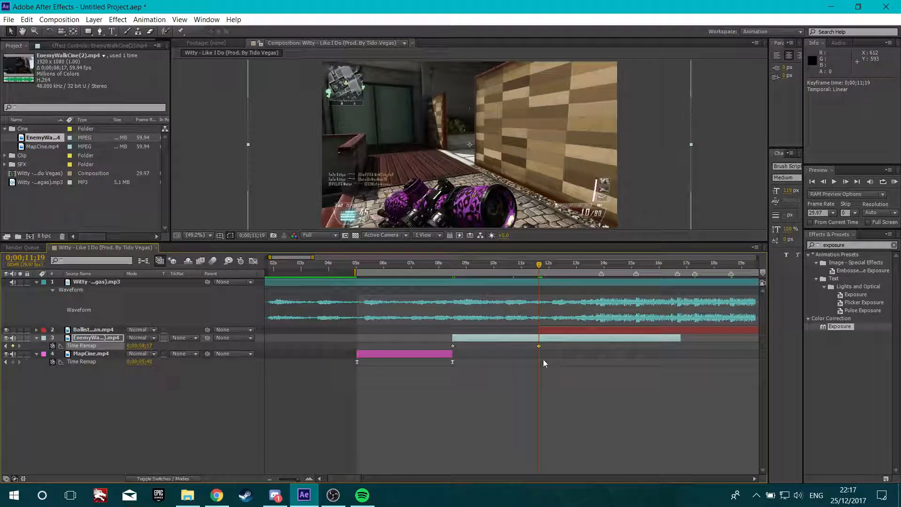
pyautogui.scroll(1, 542, 348)
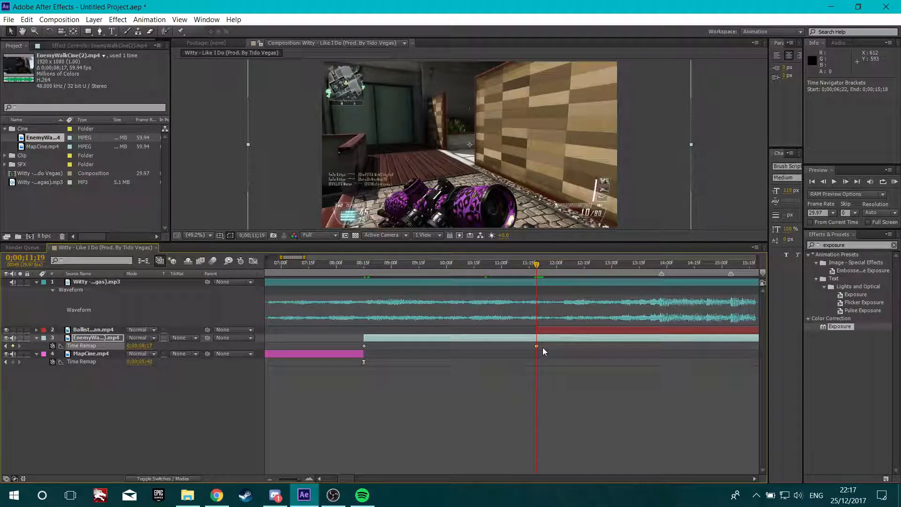
pyautogui.hotkey('ctrl', 'shift', 'd')
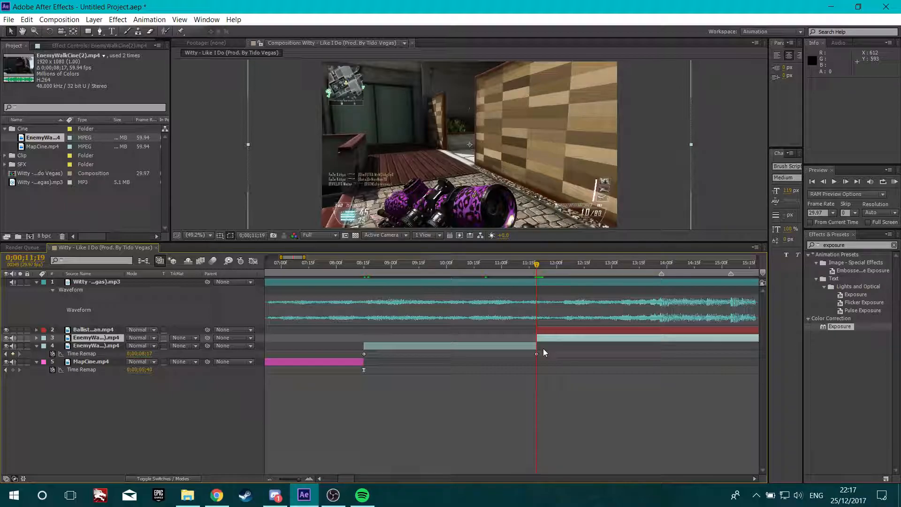
pyautogui.press('Delete')
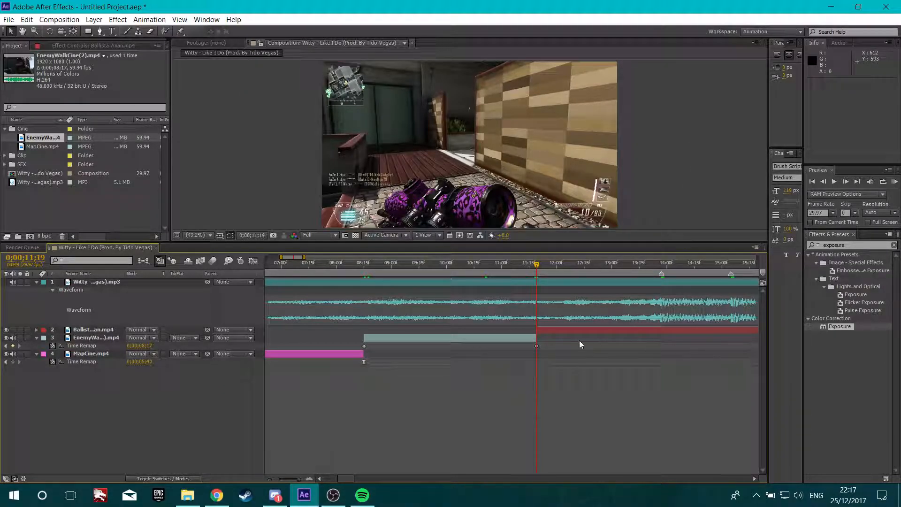
# Select both EnemyWalkCine Time Remap keyframes and reshape their Graph Editor curve into a fast-slow-fast speed ramp
pyautogui.moveTo(550, 350); pyautogui.dragTo(328, 343)
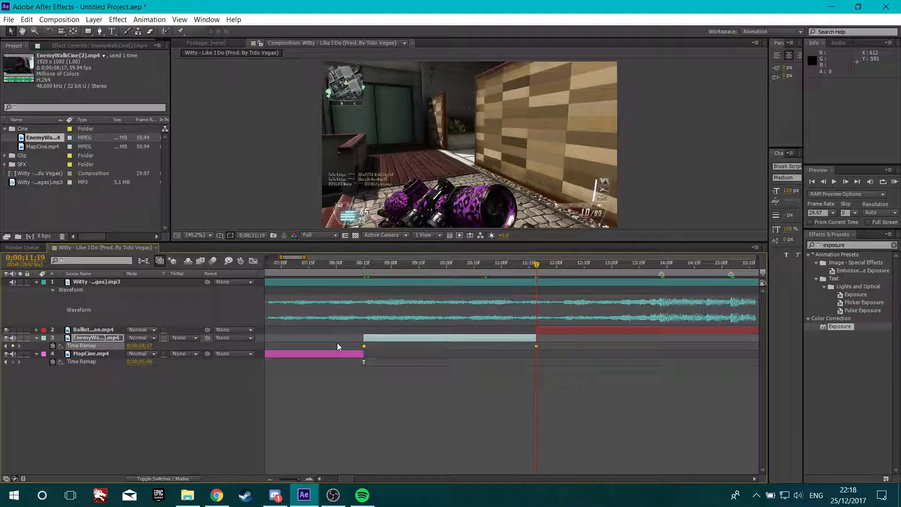
pyautogui.hotkey('shift', 'F3')
pyautogui.click(369, 442)
pyautogui.moveTo(421, 448); pyautogui.dragTo(365, 324)
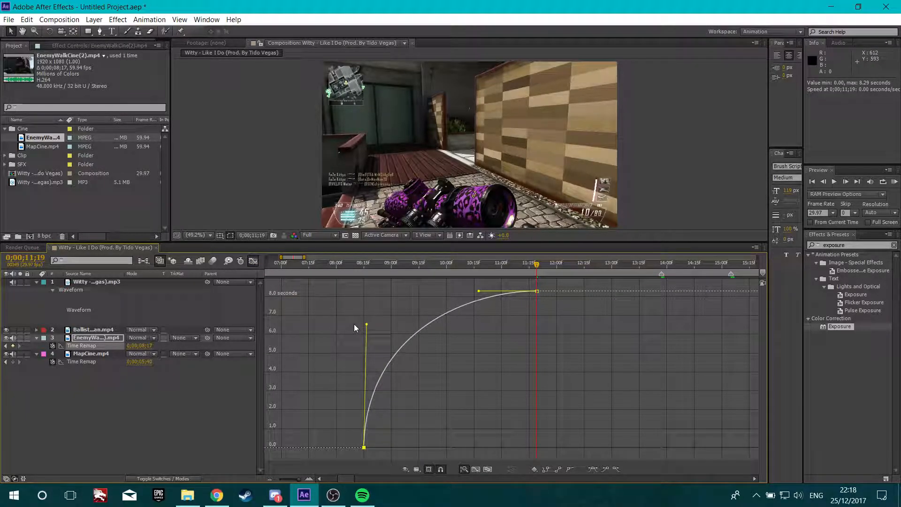
pyautogui.moveTo(478, 291); pyautogui.dragTo(583, 422)
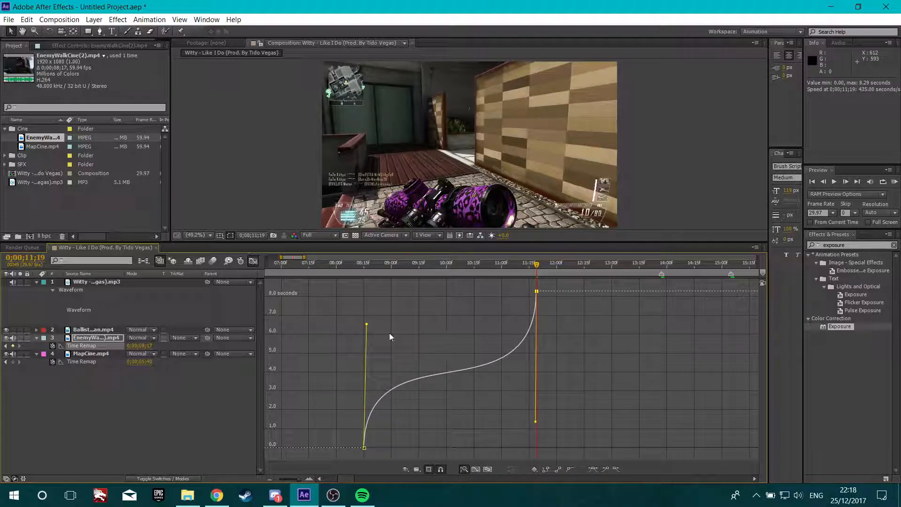
pyautogui.hotkey('shift', 'F3')
# Set the EnemyWalkCine layer's label color to Fuchsia
pyautogui.scroll(-2, 470, 334)
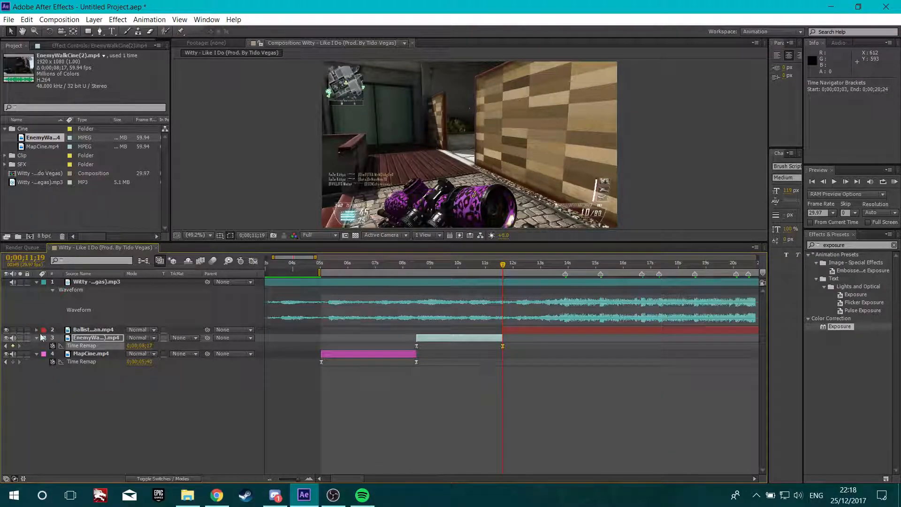
pyautogui.click(44, 337)
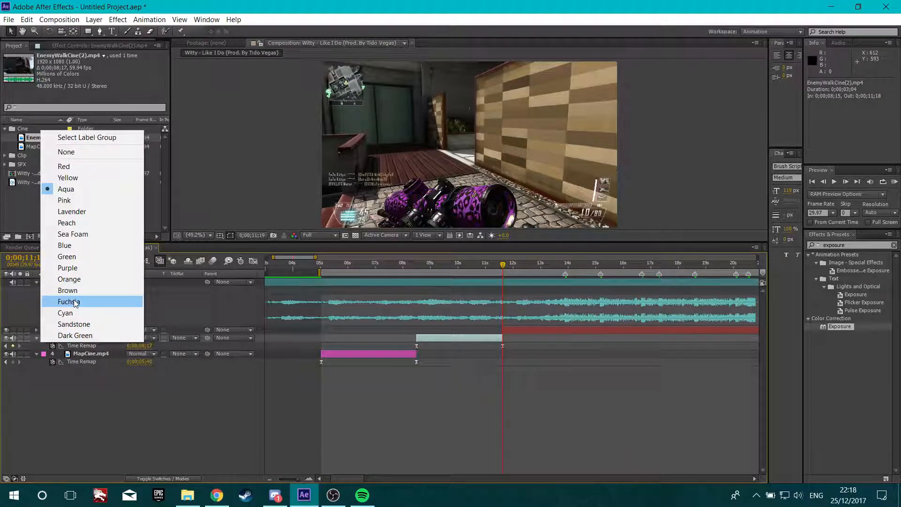
pyautogui.click(68, 301)
# Set the EnemyWalkCine layer's Scale to 67%
pyautogui.moveTo(503, 263); pyautogui.dragTo(447, 264)
pyautogui.press('s')
pyautogui.click(158, 346)
pyautogui.write('67')
pyautogui.click(208, 426)
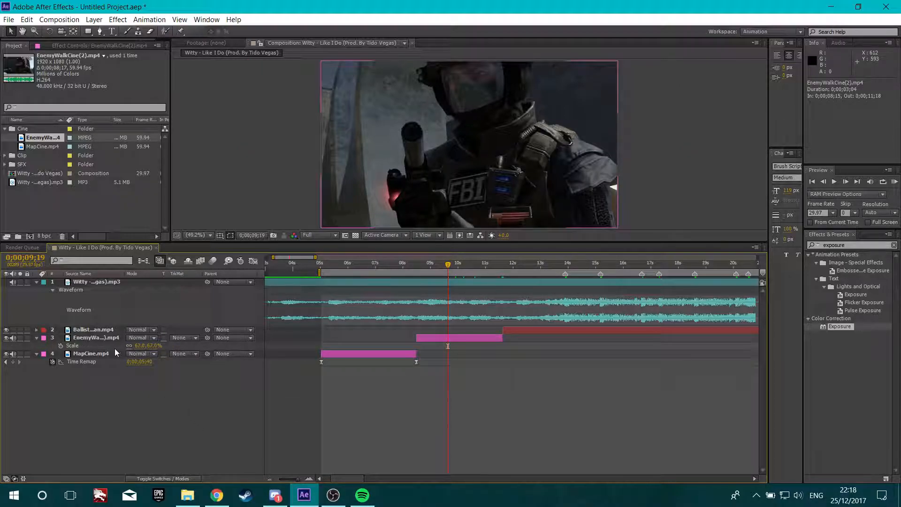
pyautogui.moveTo(152, 347); pyautogui.dragTo(170, 353)
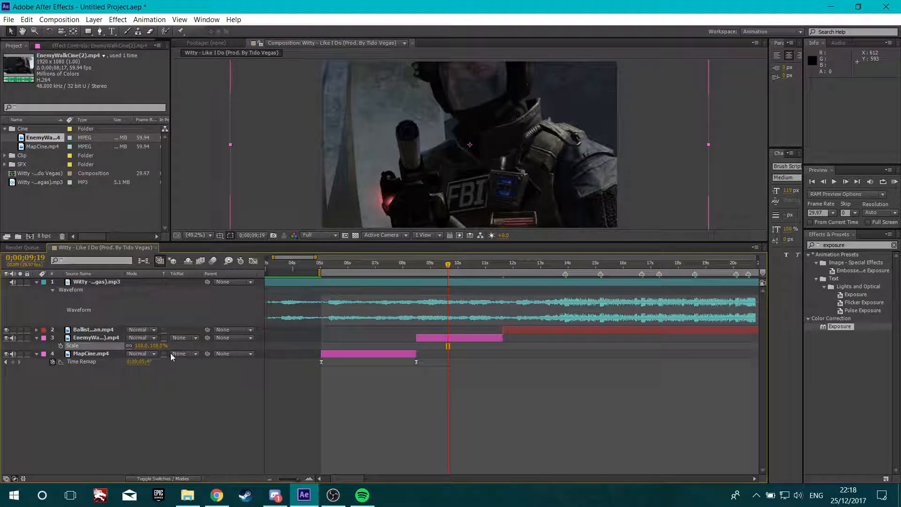
pyautogui.click(158, 346)
pyautogui.write('67')
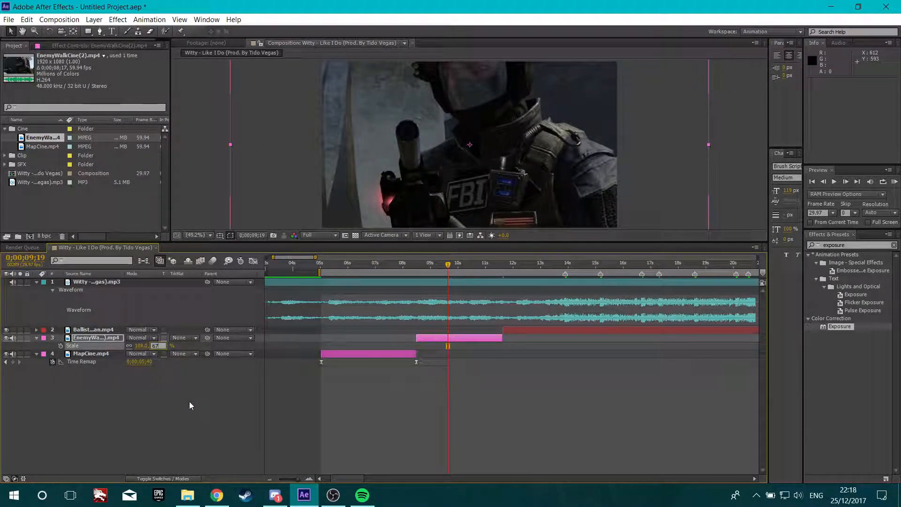
pyautogui.press('Return')
# Set the MapCine layer's Scale to 67% and collapse both layers' Scale properties
pyautogui.click(106, 354)
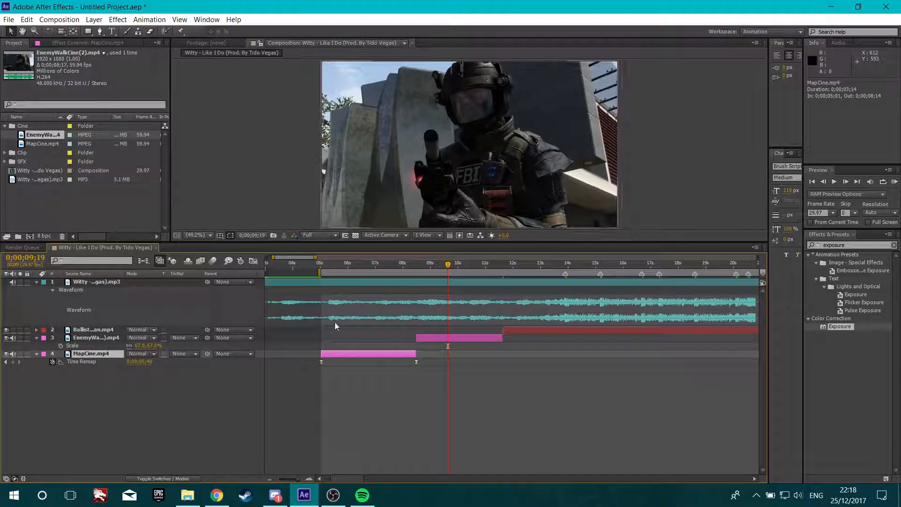
pyautogui.click(376, 265)
pyautogui.press('s')
pyautogui.click(156, 362)
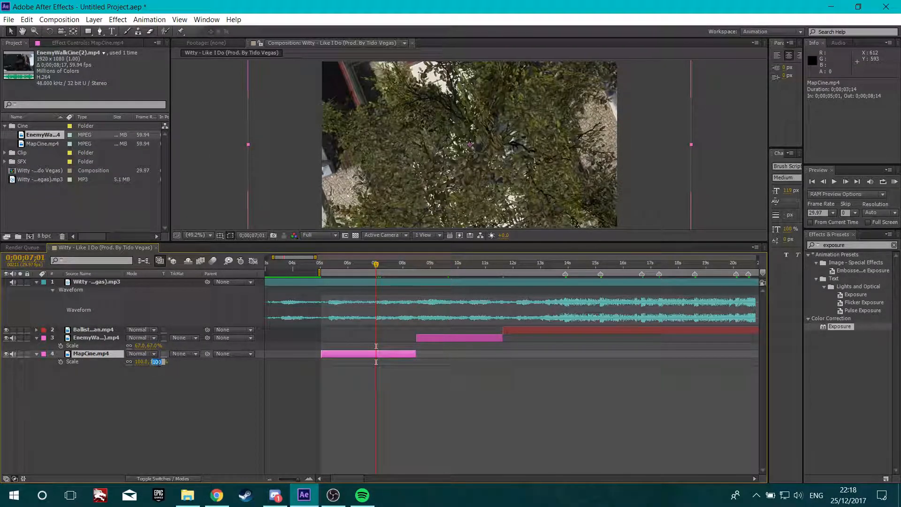
pyautogui.write('67')
pyautogui.click(136, 421)
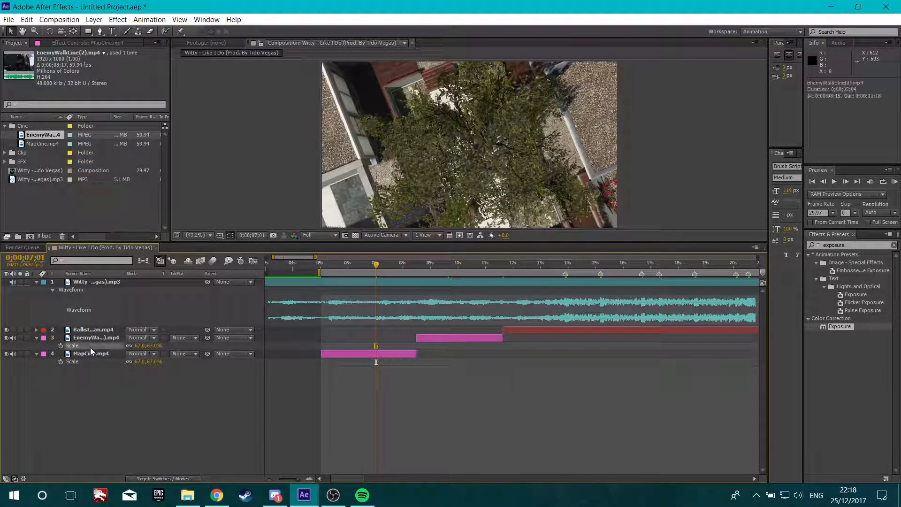
pyautogui.click(91, 353)
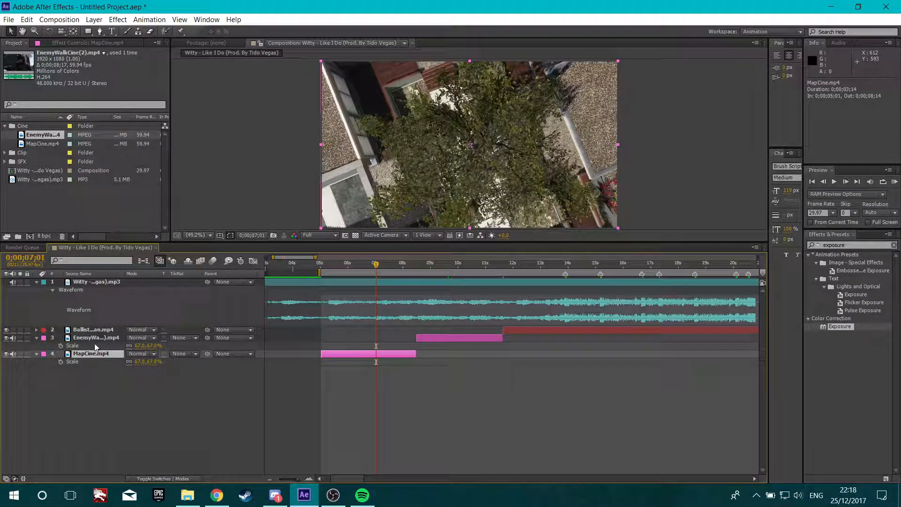
pyautogui.press('s')
pyautogui.click(103, 337)
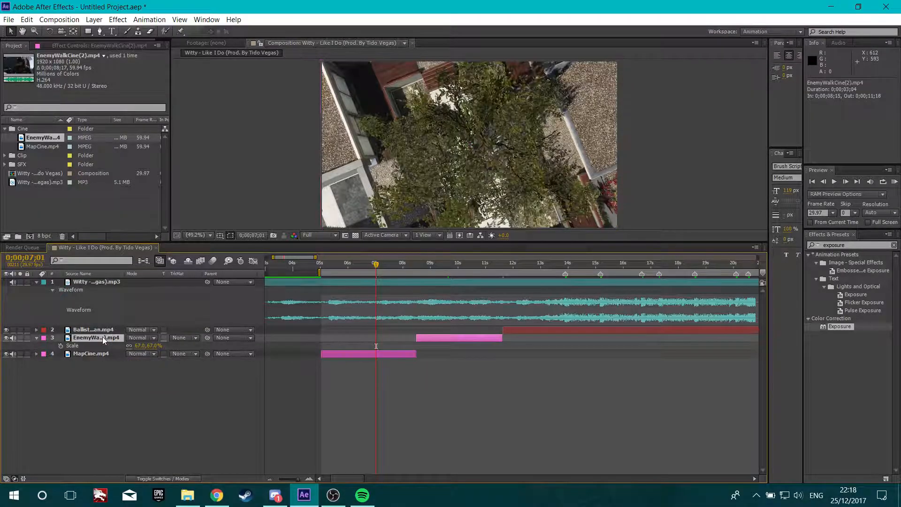
pyautogui.press('s')
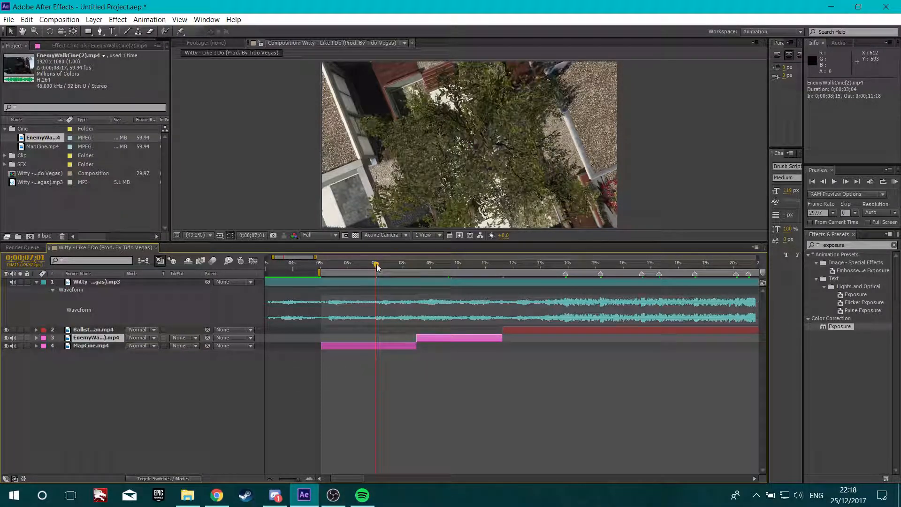
# Add Swoosh.wav from the SFX folder to the composition starting at 0;00;13;27
pyautogui.moveTo(398, 265); pyautogui.dragTo(546, 280)
pyautogui.scroll(-6, 558, 281)
pyautogui.moveTo(425, 266); pyautogui.dragTo(436, 269)
pyautogui.moveTo(438, 268); pyautogui.dragTo(441, 274)
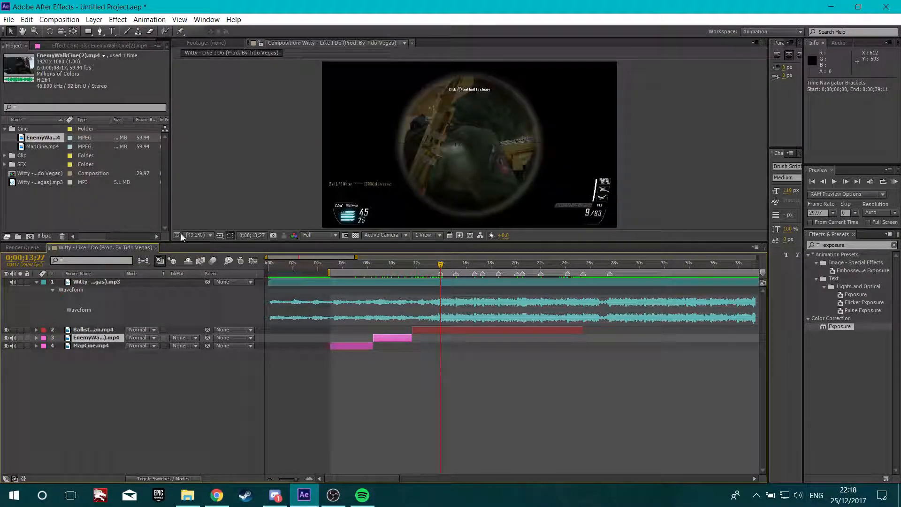
pyautogui.click(77, 202)
pyautogui.click(5, 129)
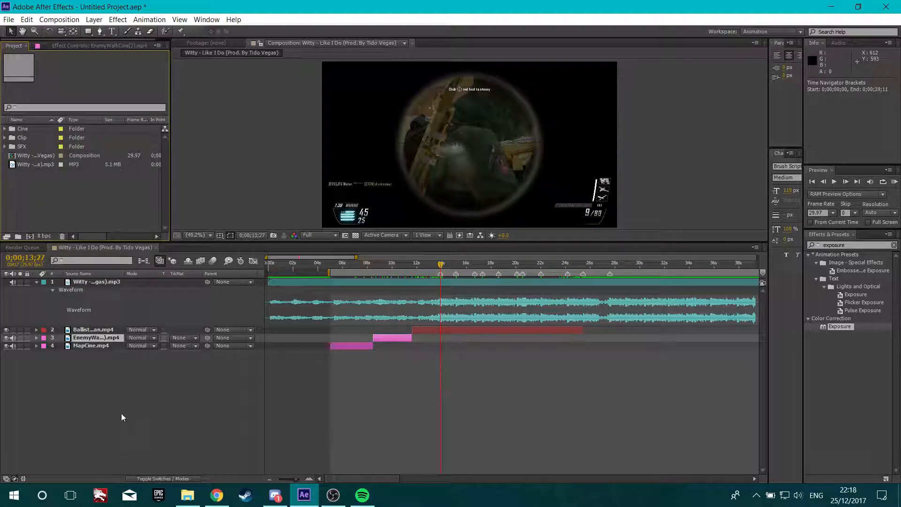
pyautogui.click(5, 147)
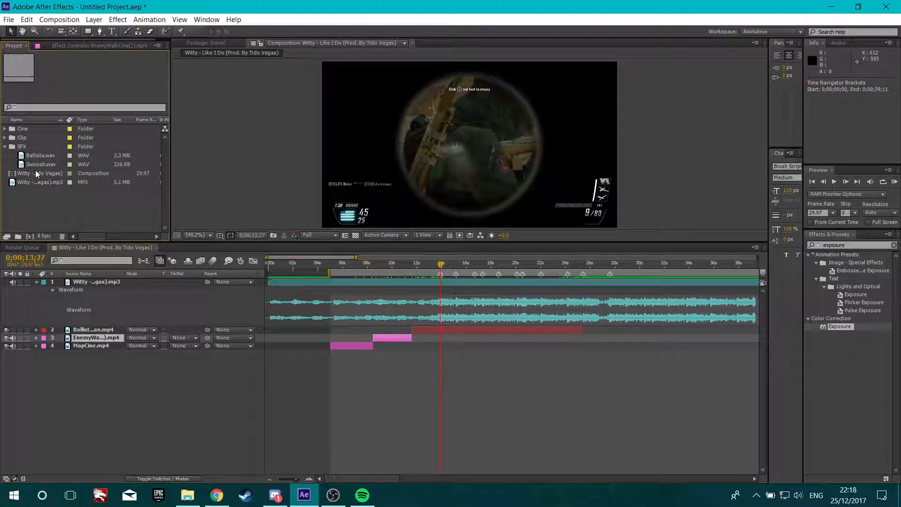
pyautogui.click(46, 165)
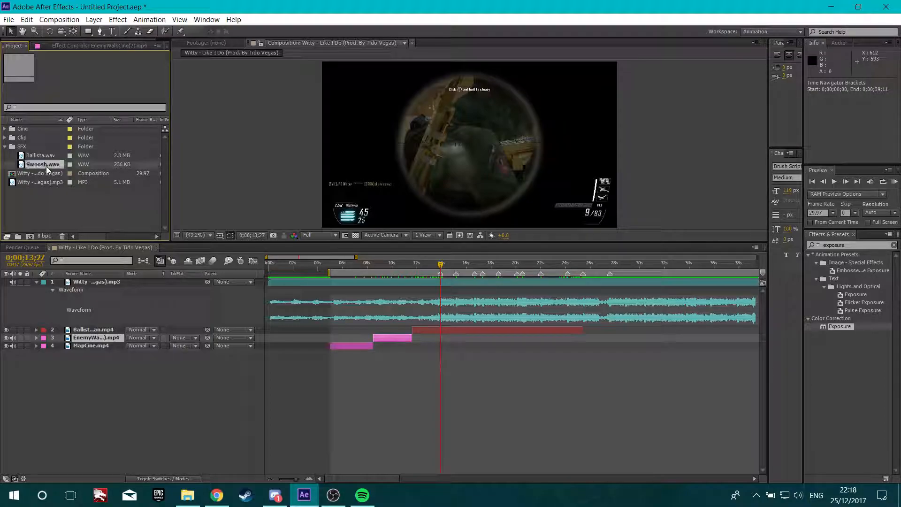
pyautogui.click(82, 201)
pyautogui.click(38, 166)
pyautogui.moveTo(49, 162); pyautogui.dragTo(150, 325)
pyautogui.press('[')
# Reveal the Swoosh waveform and trim the layer's out point to 0;00;14;11
pyautogui.press('l')
pyautogui.press('l')
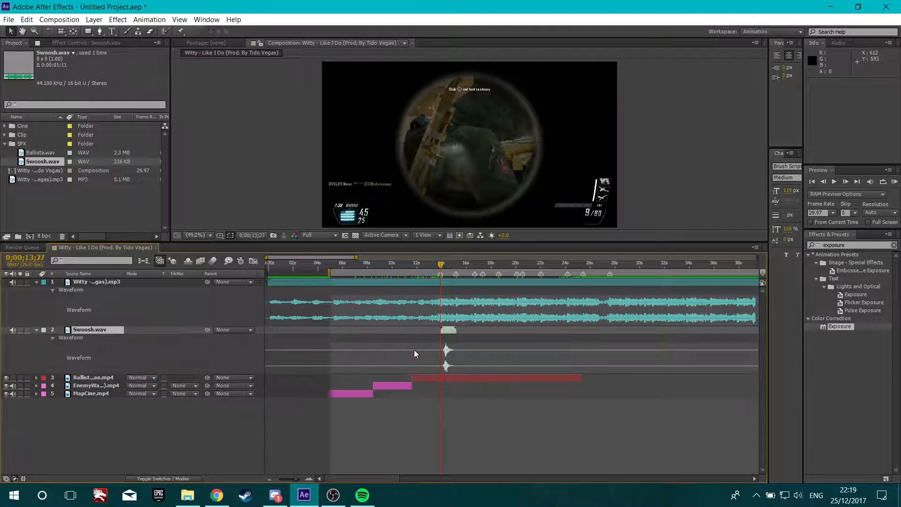
pyautogui.press('=')
pyautogui.press('=')
pyautogui.press('=')
pyautogui.scroll(1, 469, 341)
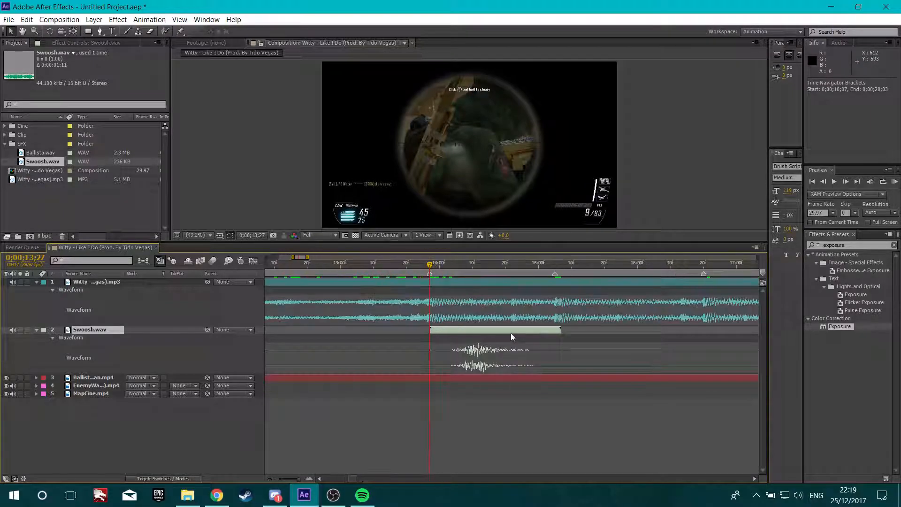
pyautogui.scroll(1, 467, 296)
pyautogui.scroll(-1, 492, 319)
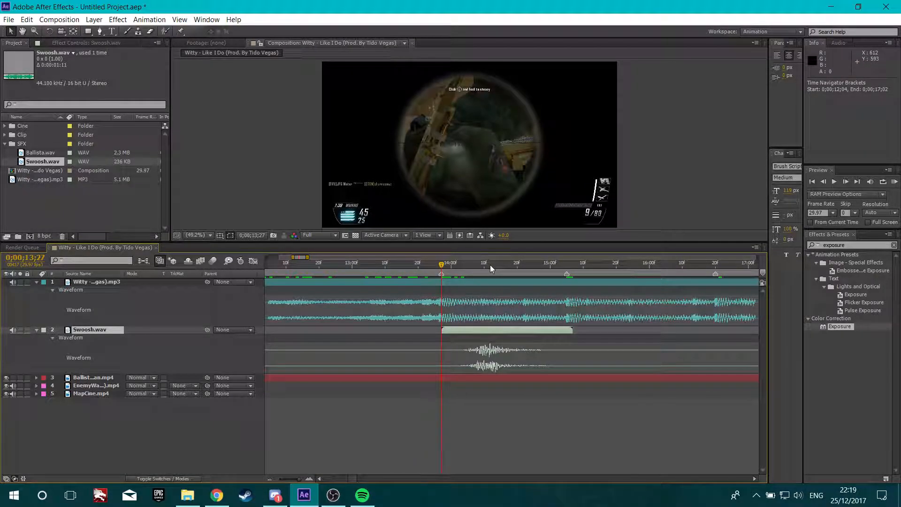
pyautogui.click(490, 266)
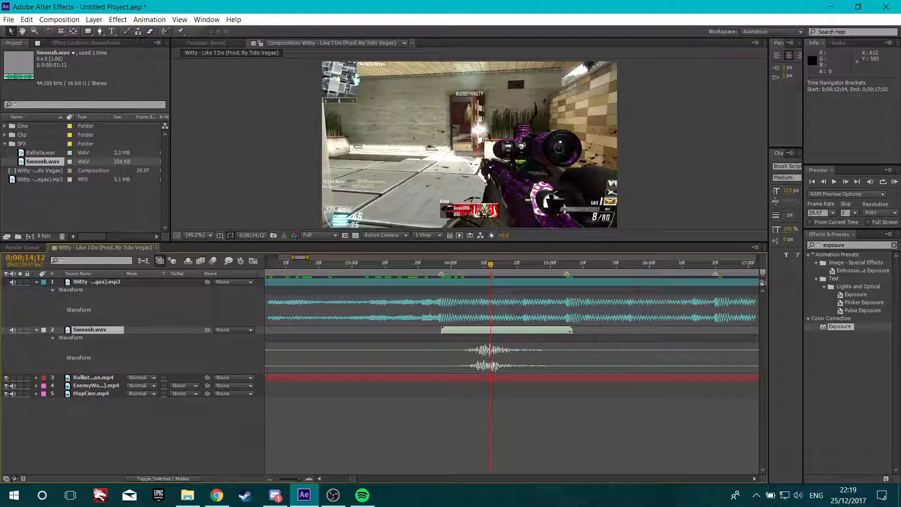
pyautogui.moveTo(571, 331); pyautogui.dragTo(490, 332)
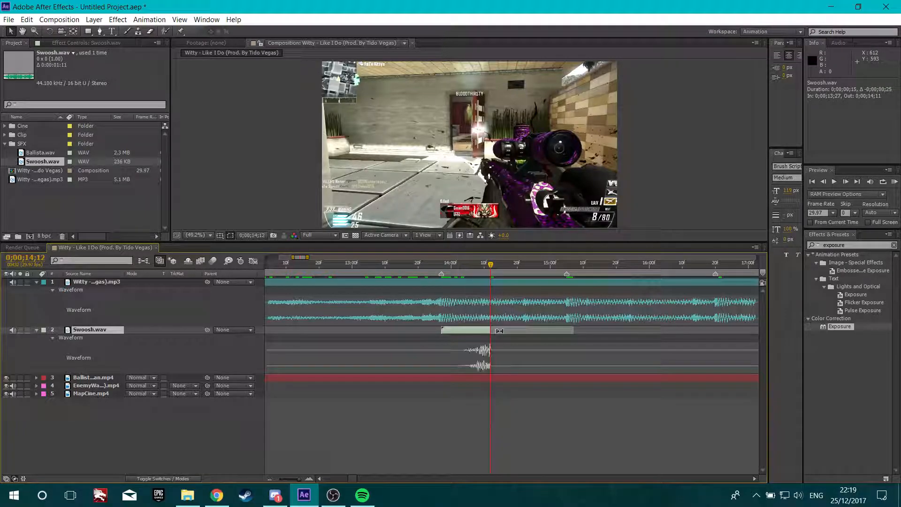
# Shift the Swoosh layer so it ends at 0;00;13;27
pyautogui.click(443, 267)
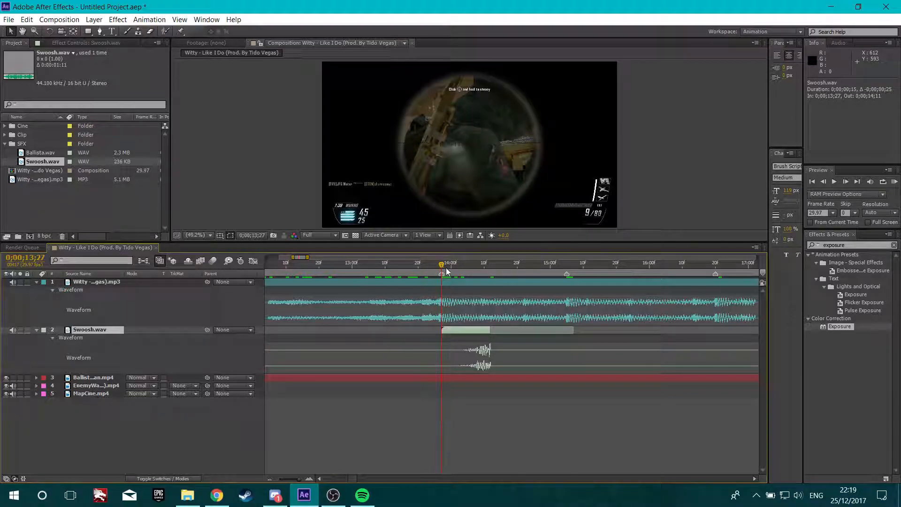
pyautogui.moveTo(442, 265)
pyautogui.mouseDown()
pyautogui.moveTo(471, 265)
pyautogui.moveTo(446, 267)
pyautogui.moveTo(440, 278)
pyautogui.mouseUp()
pyautogui.press(']')
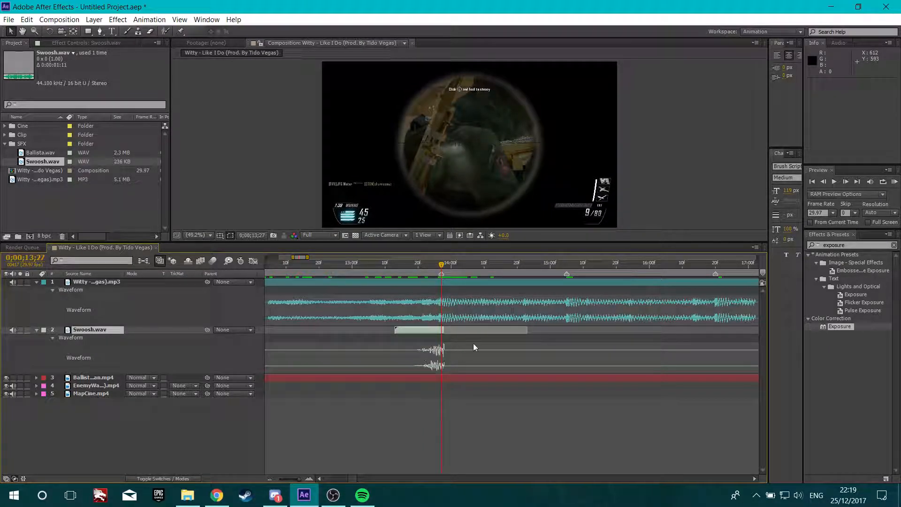
# Set the Swoosh layer's label color to Green
pyautogui.press('-')
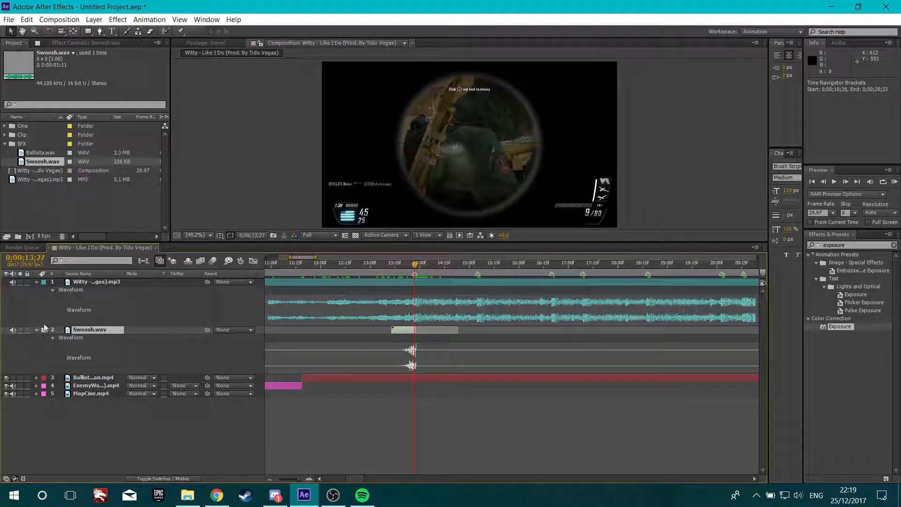
pyautogui.click(44, 330)
pyautogui.click(75, 249)
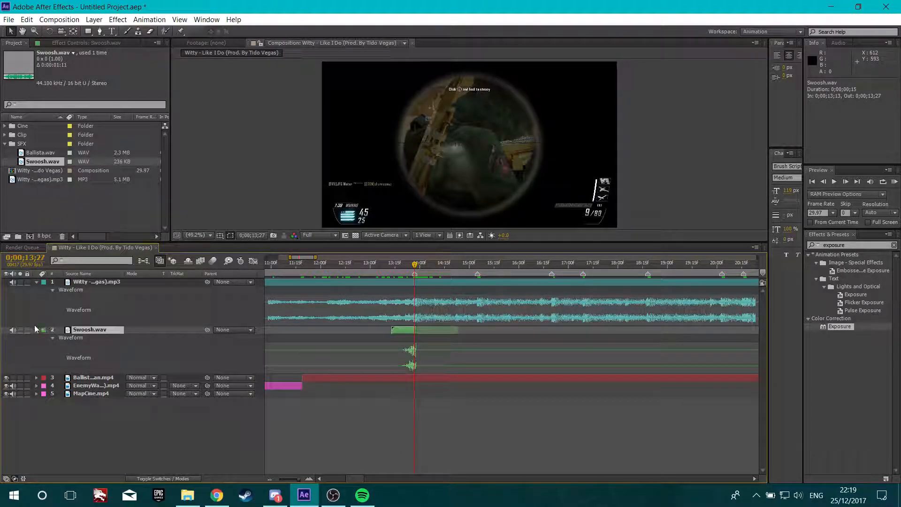
# Add Ballista.wav from the SFX folder to the composition starting at 0;00;13;27
pyautogui.click(36, 330)
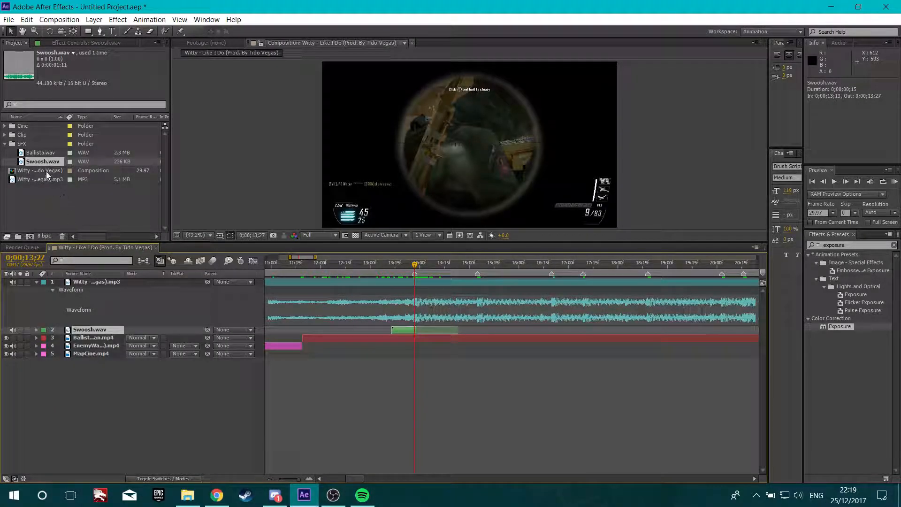
pyautogui.click(41, 154)
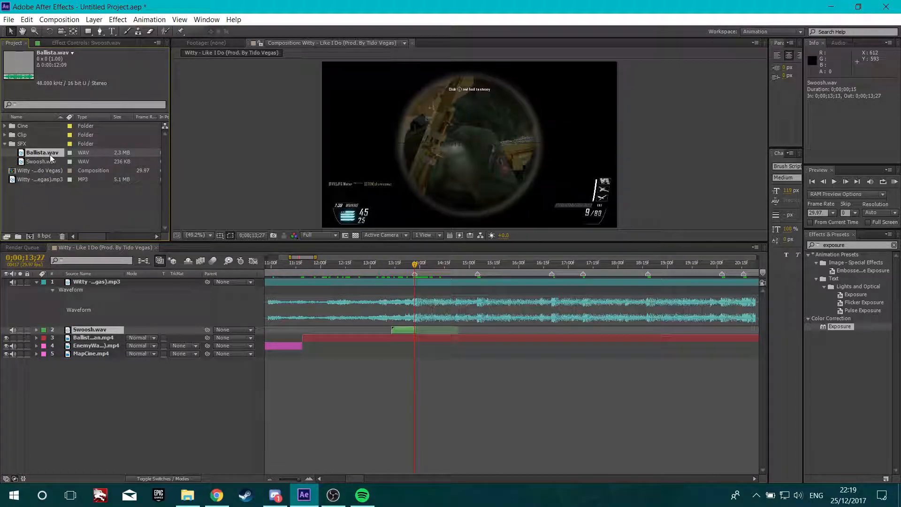
pyautogui.moveTo(50, 154); pyautogui.dragTo(104, 321)
pyautogui.press('[')
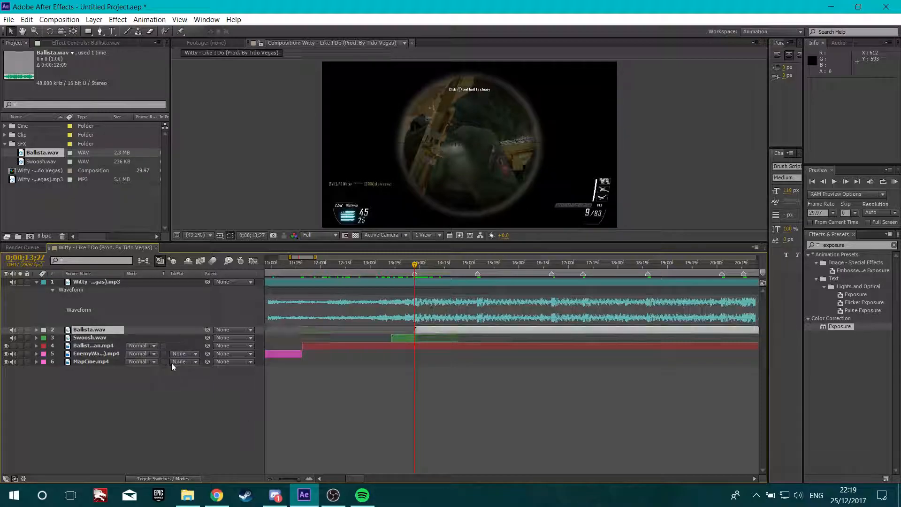
# Enable Time Remapping on the Ballista layer and undo it
pyautogui.hotkey('ctrl', 'alt', 't')
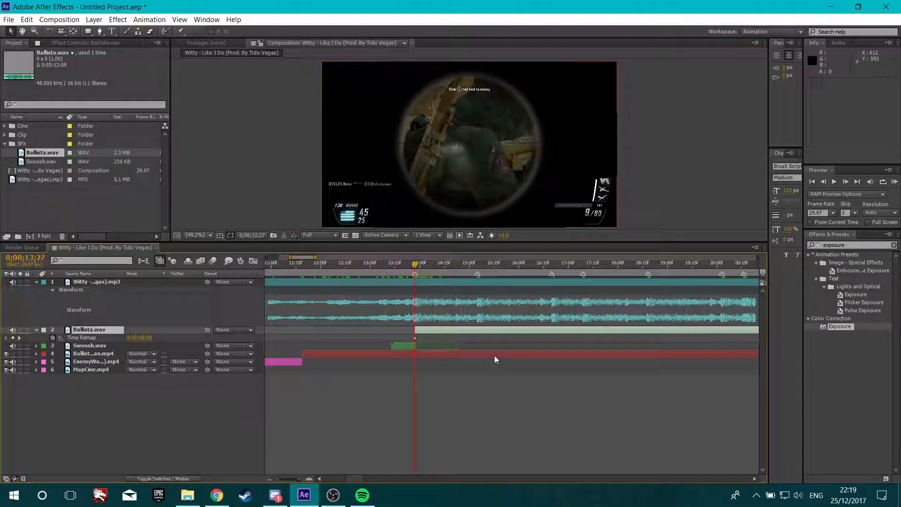
pyautogui.hotkey('ctrl', 'z')
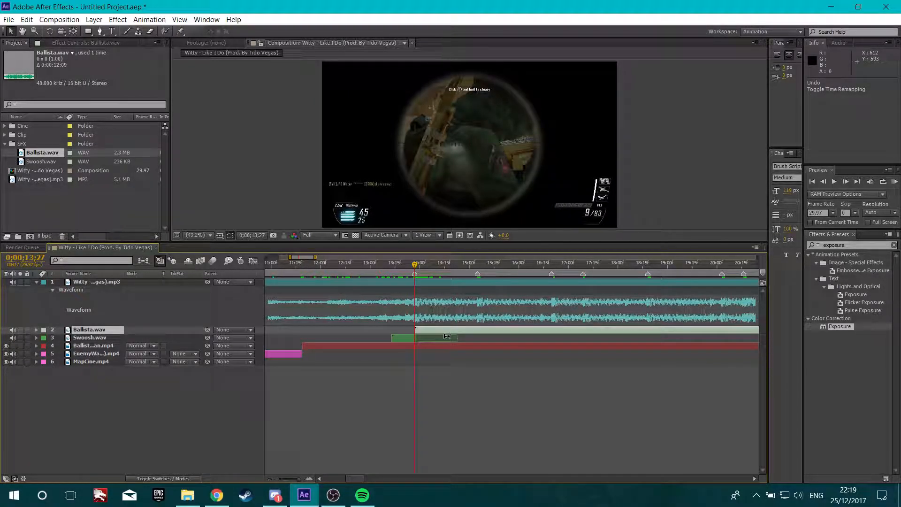
# Shift the Ballista layer to start at 0;00;14;07 and scrub past it to preview the sound
pyautogui.press('l')
pyautogui.press('l')
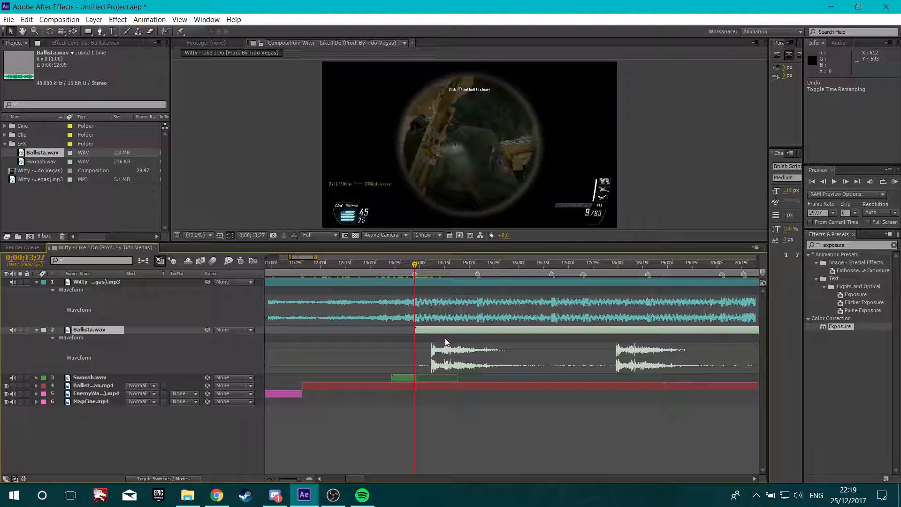
pyautogui.scroll(2, 444, 341)
pyautogui.moveTo(386, 330); pyautogui.dragTo(418, 338)
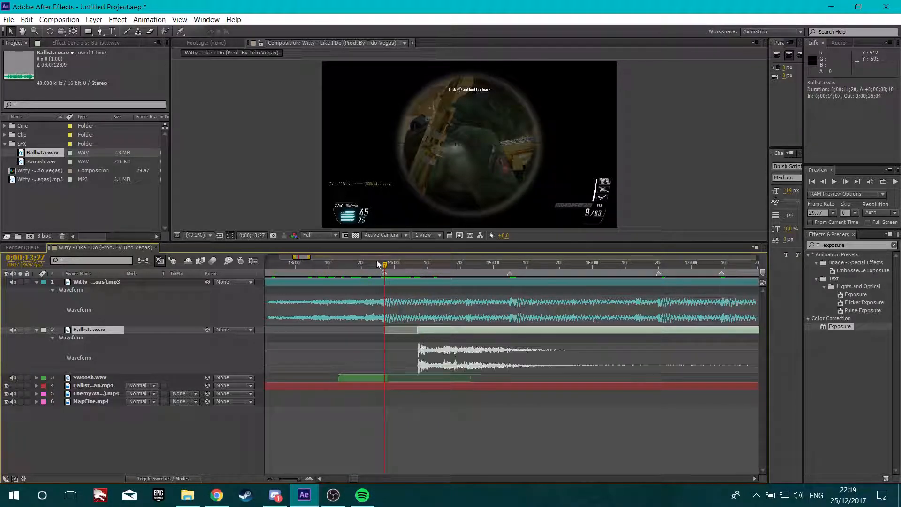
pyautogui.moveTo(384, 271); pyautogui.dragTo(552, 311)
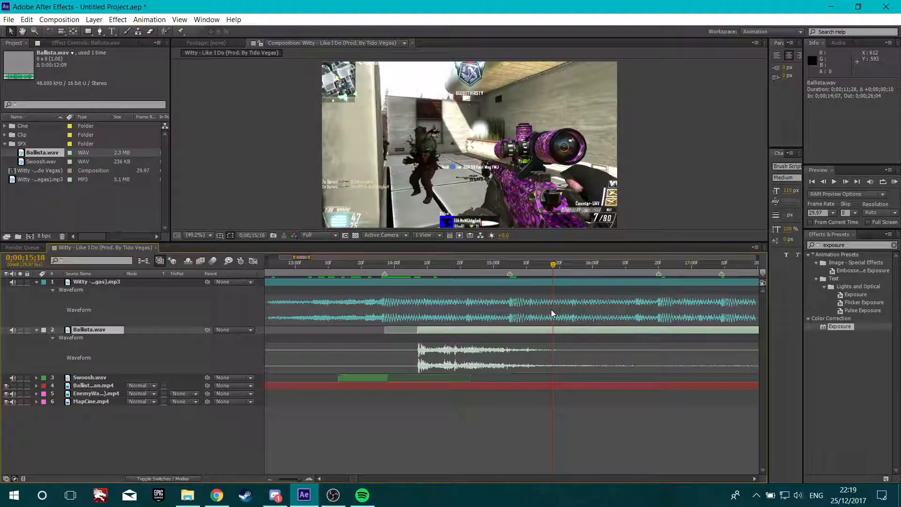
# Split the Ballista layer at 0;00;15;18 and delete the part after the split
pyautogui.hotkey('ctrl', 'shift', 'd')
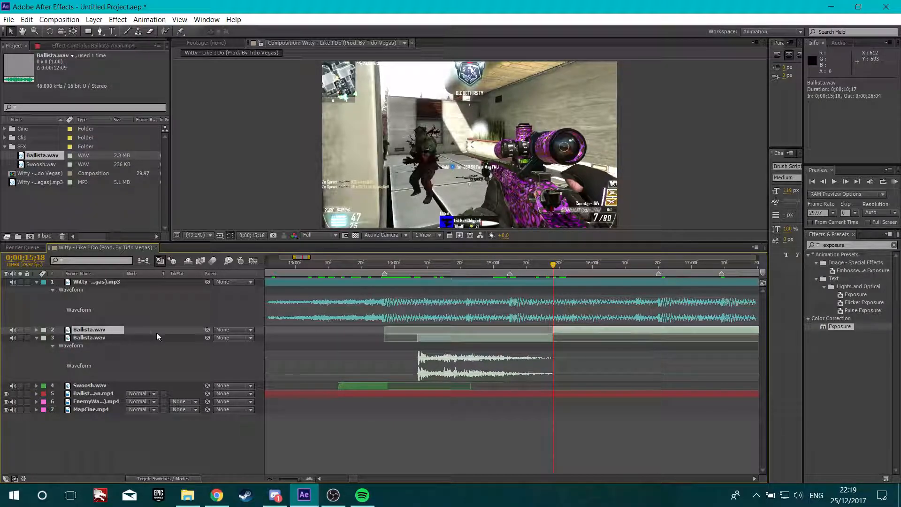
pyautogui.press('Delete')
# Move the Ballista layer so it starts at 0;00;13;27
pyautogui.click(383, 263)
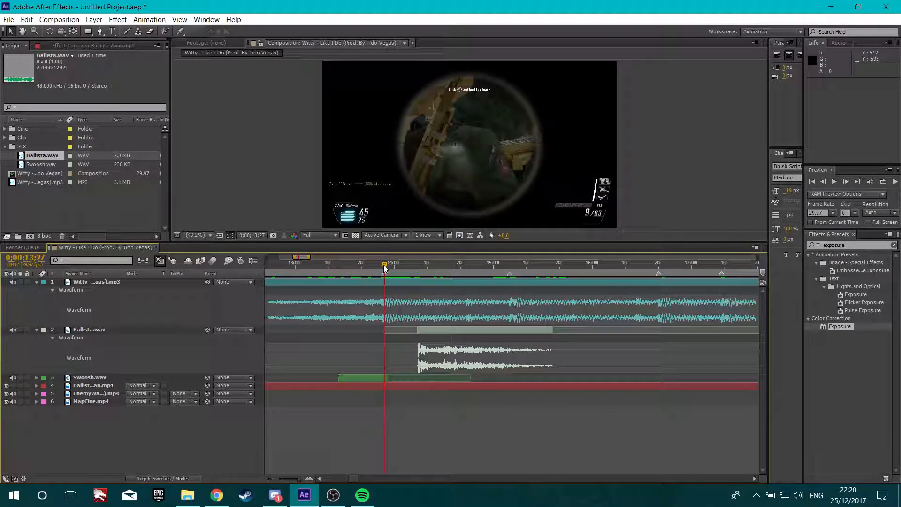
pyautogui.click(431, 328)
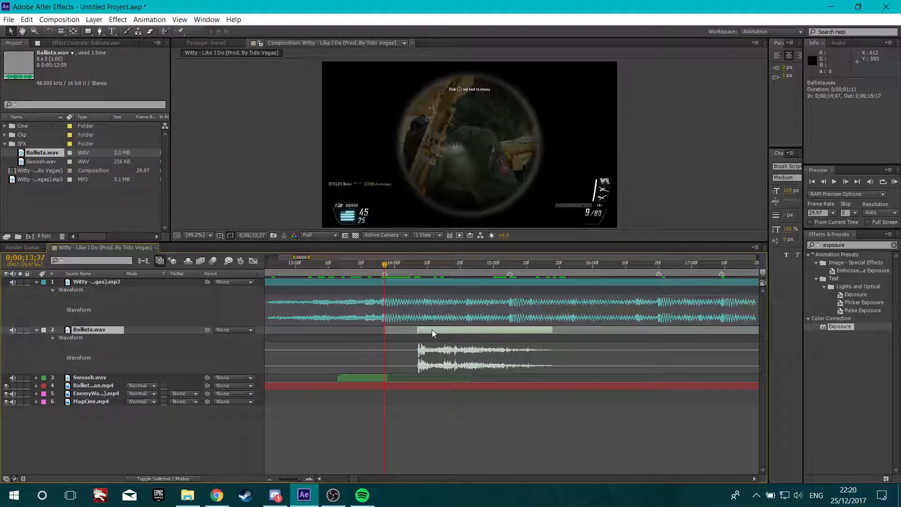
pyautogui.press('[')
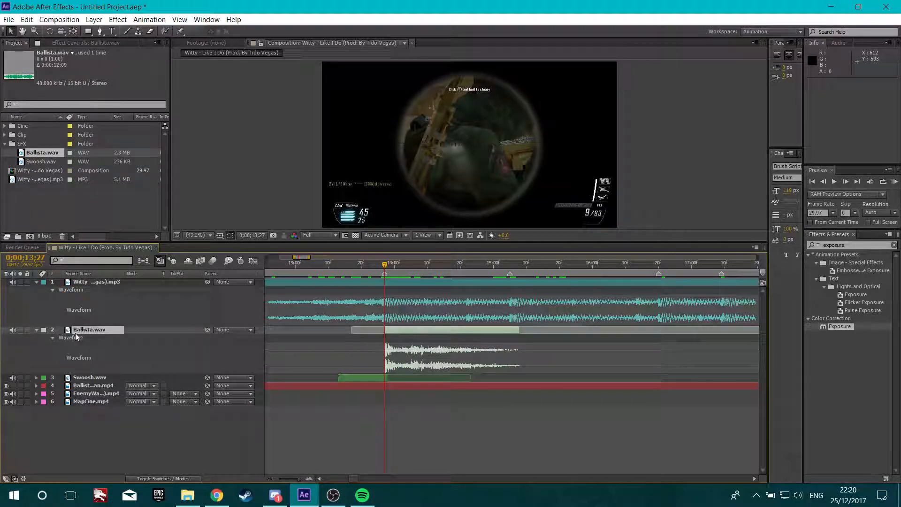
# Set the Ballista layer's label color to Green and collapse its properties
pyautogui.click(43, 329)
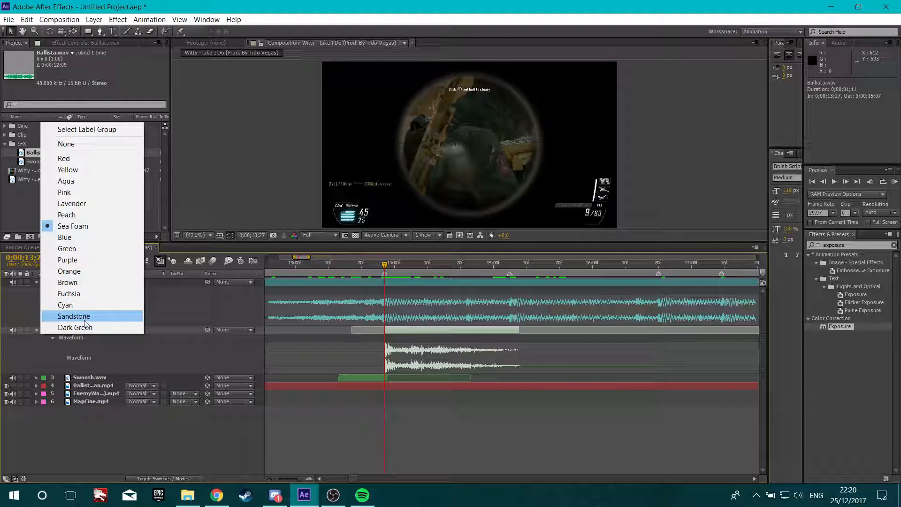
pyautogui.click(91, 248)
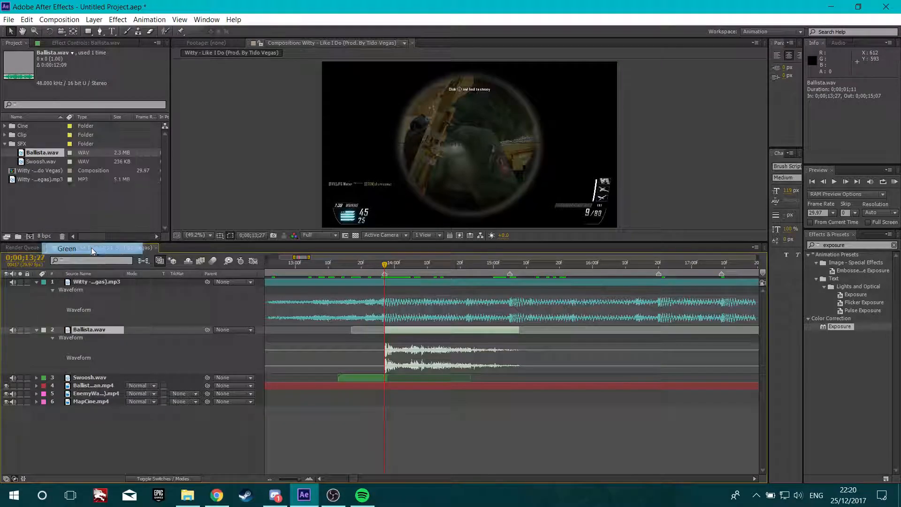
pyautogui.click(36, 329)
pyautogui.click(175, 421)
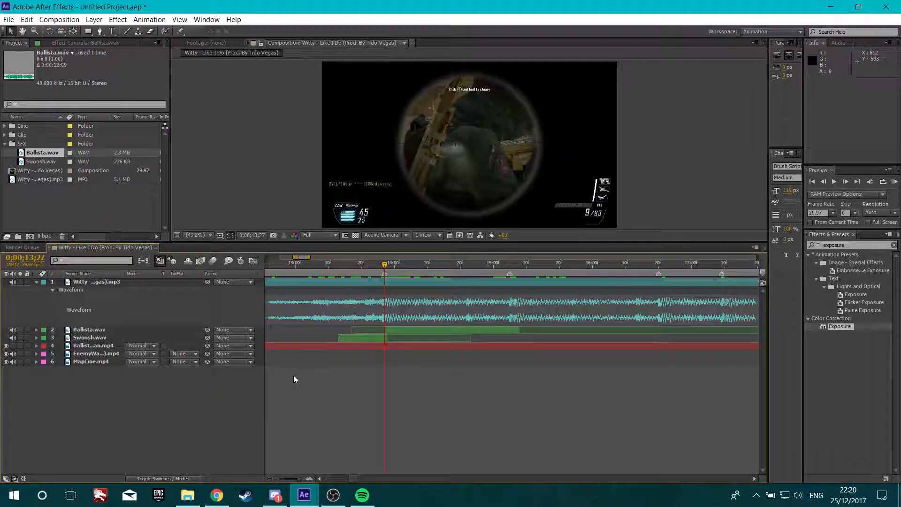
# Scrub the timeline back to 0;00;12;29 to hear the Ballista sound effect
pyautogui.scroll(-1, 259, 383)
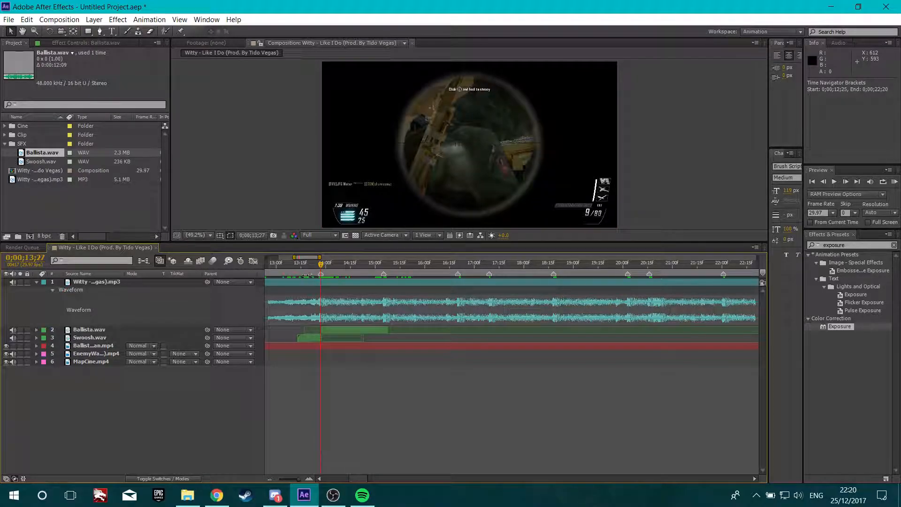
pyautogui.moveTo(321, 264); pyautogui.dragTo(275, 266)
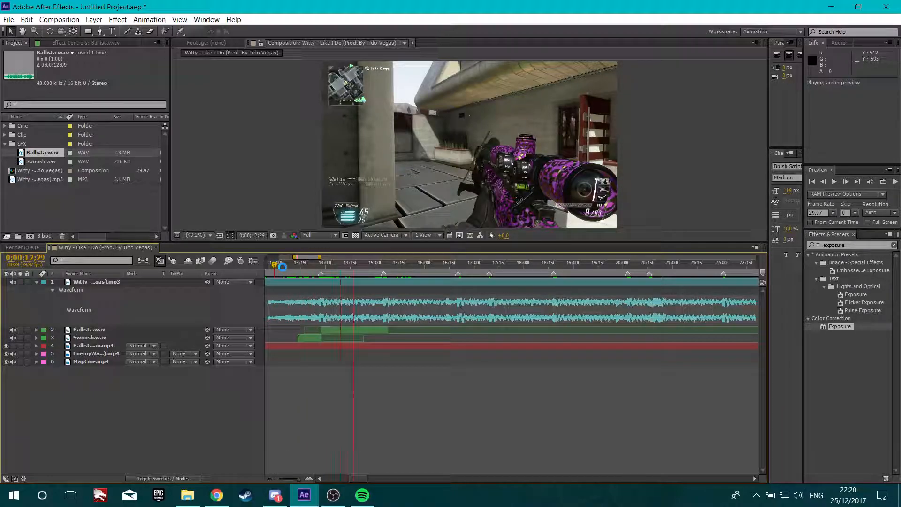
# Lower the Ballista layer's audio levels to -12 dB and preview the audio
pyautogui.click(103, 330)
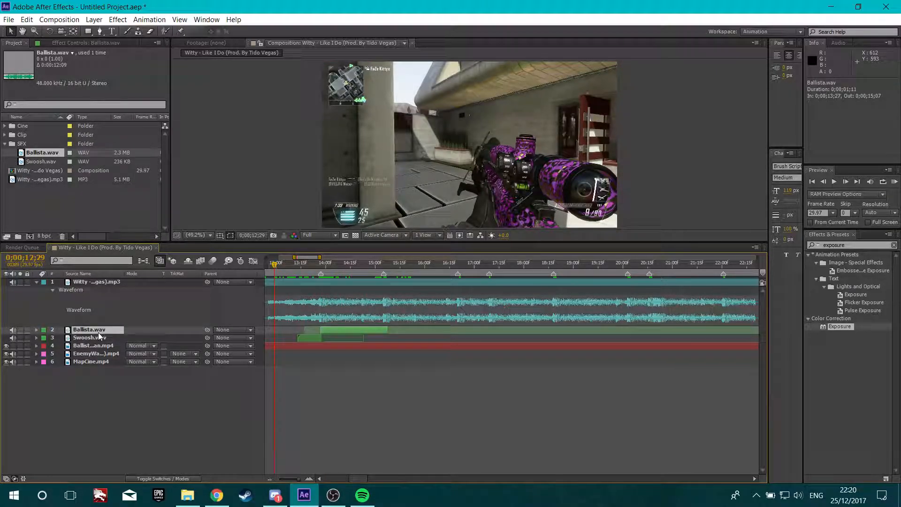
pyautogui.press('l')
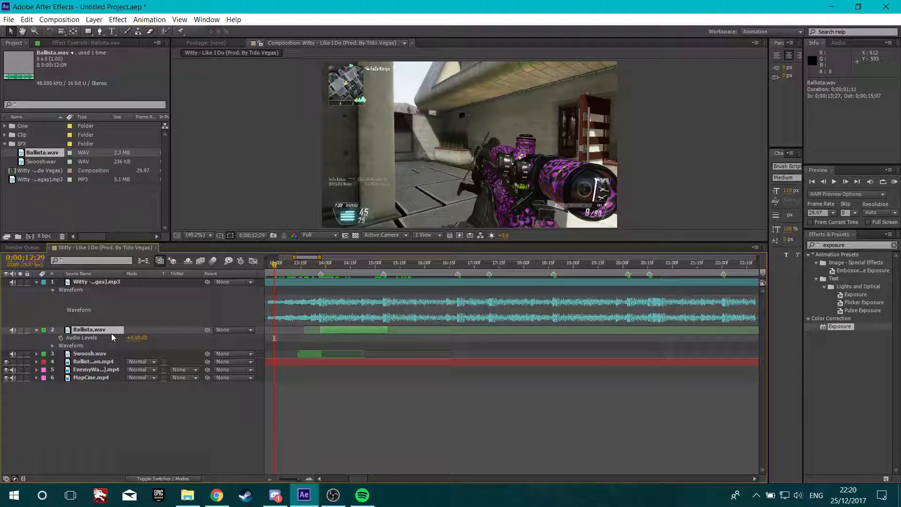
pyautogui.click(136, 338)
pyautogui.write('-12')
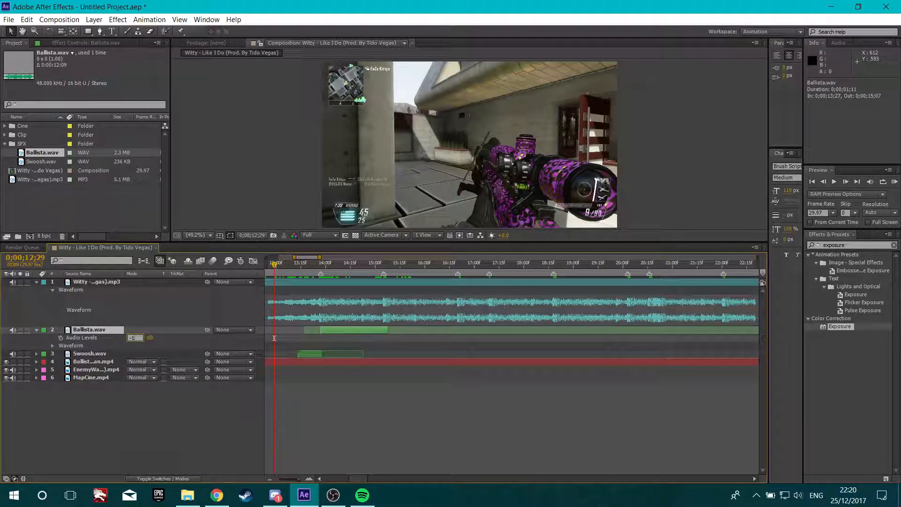
pyautogui.click(119, 393)
pyautogui.press('KP_Decimal')
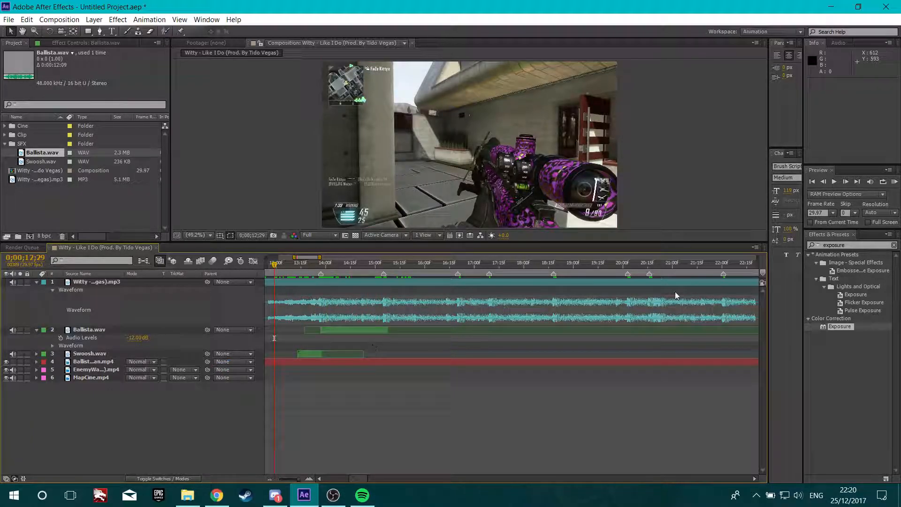
pyautogui.hotkey('ctrl', '5')
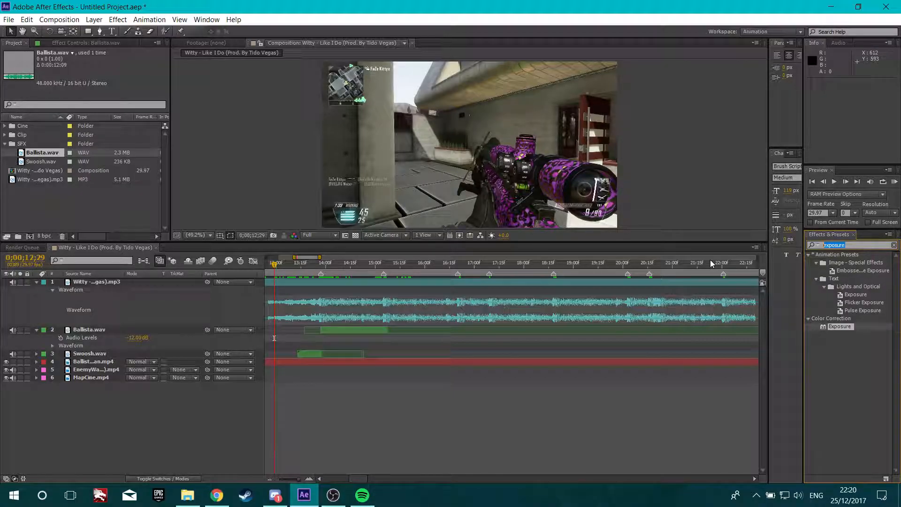
pyautogui.write('pitch')
pyautogui.press('BackSpace')
pyautogui.press('BackSpace')
pyautogui.press('BackSpace')
pyautogui.press('BackSpace')
pyautogui.press('BackSpace')
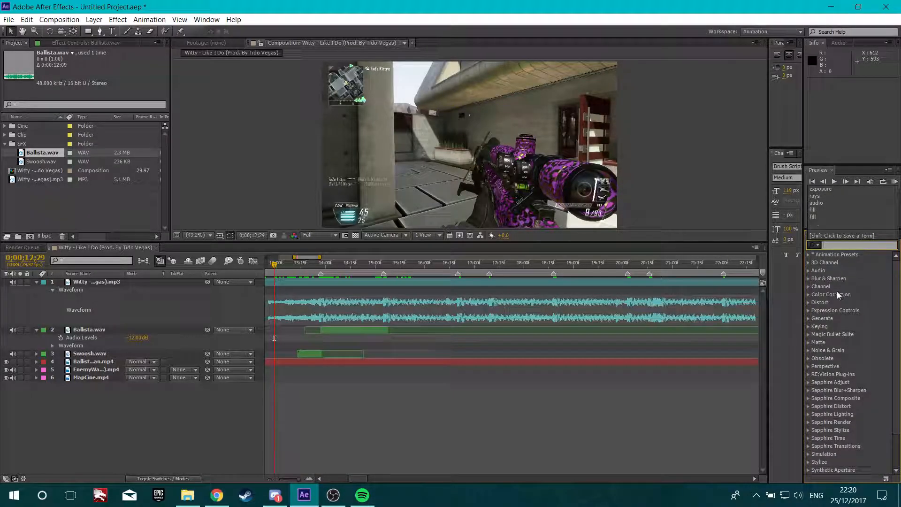
# Apply the Bass & Treble audio effect to the Ballista layer, setting Bass to 10.00 and Treble to 17.00, previewing each change
pyautogui.click(808, 270)
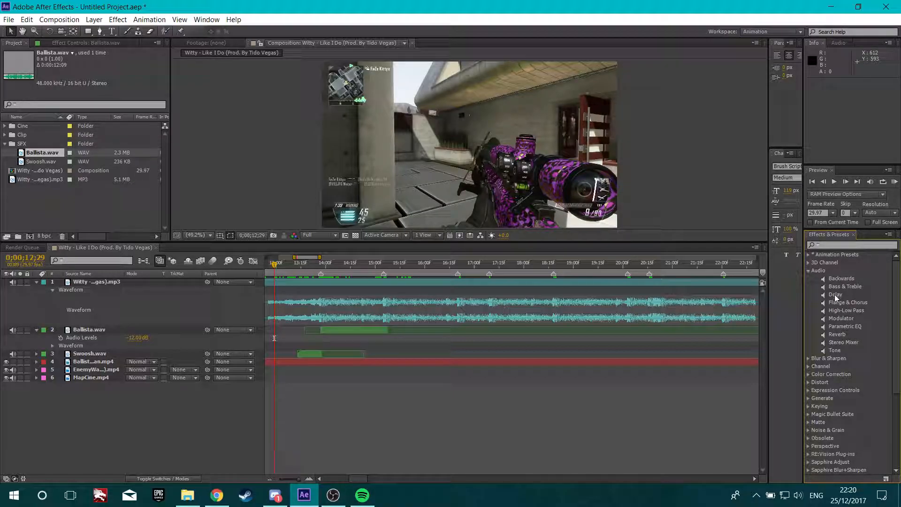
pyautogui.moveTo(844, 287); pyautogui.dragTo(353, 328)
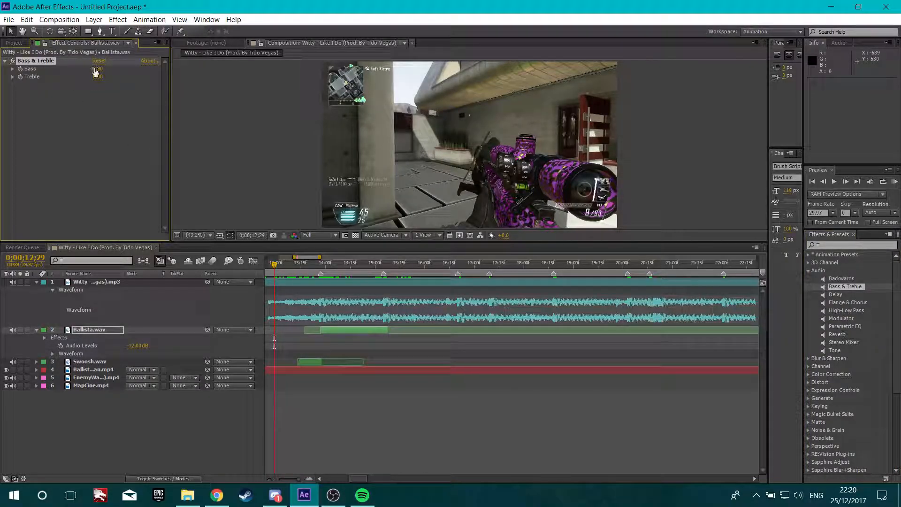
pyautogui.moveTo(108, 72); pyautogui.dragTo(106, 73)
pyautogui.press('KP_Decimal')
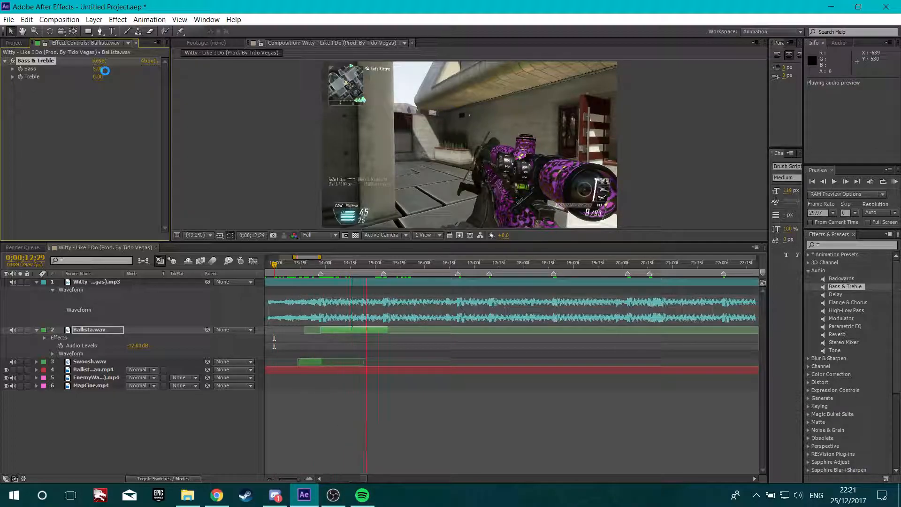
pyautogui.moveTo(100, 77); pyautogui.dragTo(116, 80)
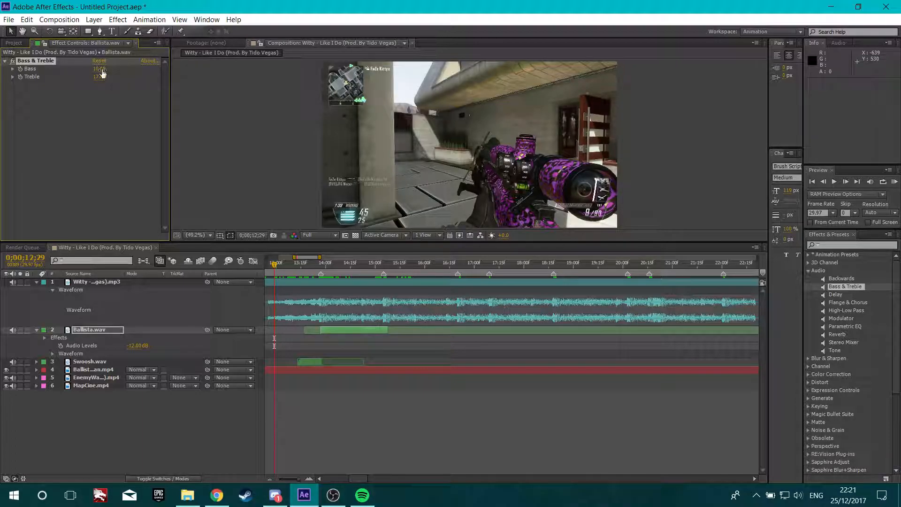
pyautogui.press('KP_Decimal')
# Collapse the layer properties, then duplicate the Ballista and Swoosh layers, placing the Swoosh copy directly below the Ballista copy
pyautogui.press('u')
pyautogui.click(110, 410)
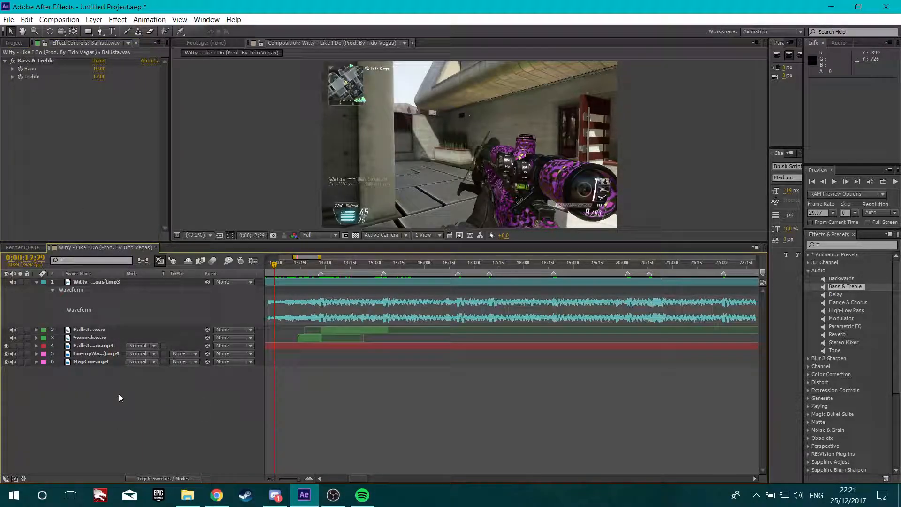
pyautogui.click(22, 43)
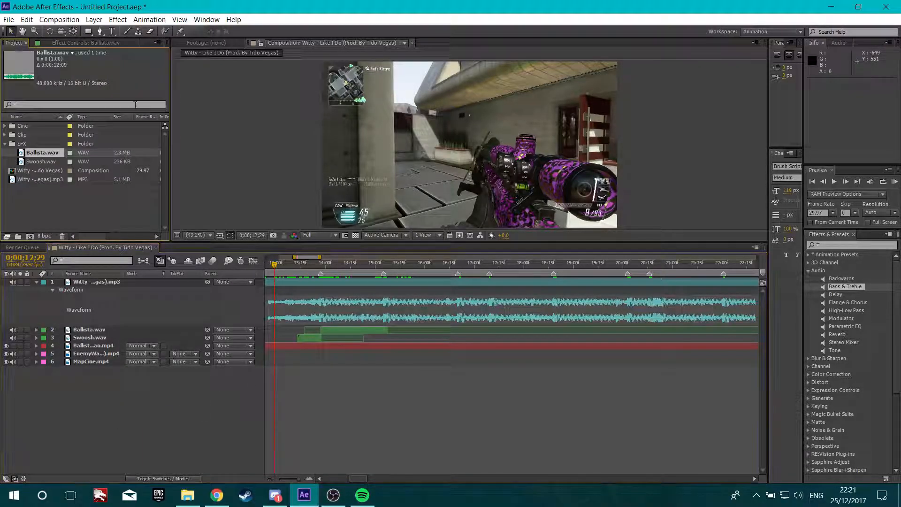
pyautogui.click(91, 332)
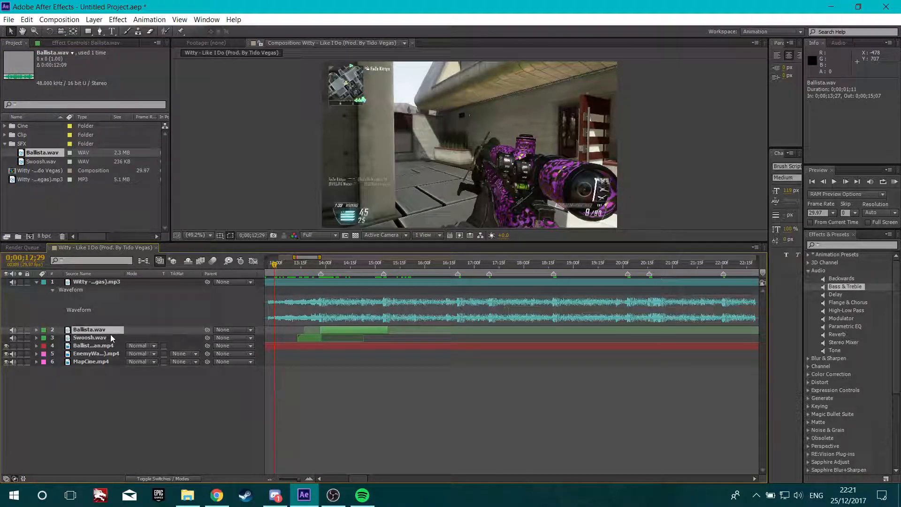
pyautogui.hotkey('ctrl', 'd')
pyautogui.click(100, 345)
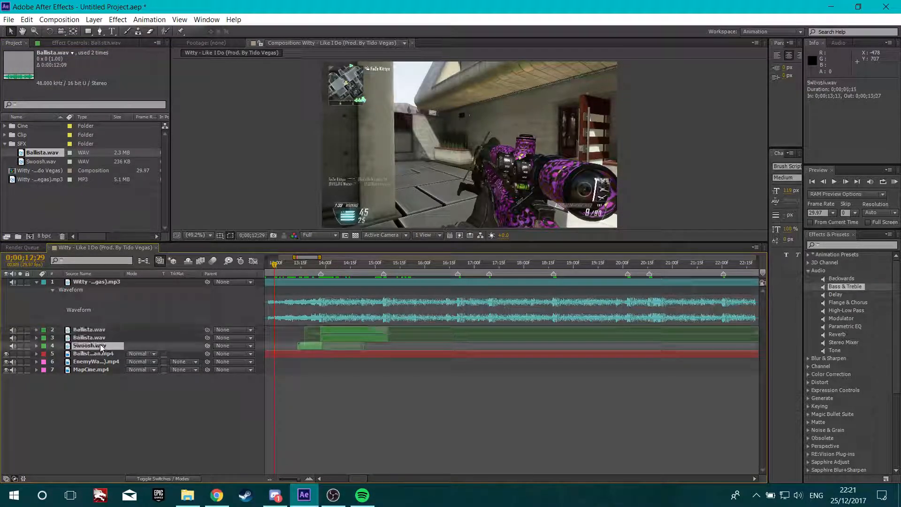
pyautogui.hotkey('ctrl', 'd')
pyautogui.moveTo(100, 344); pyautogui.dragTo(98, 334)
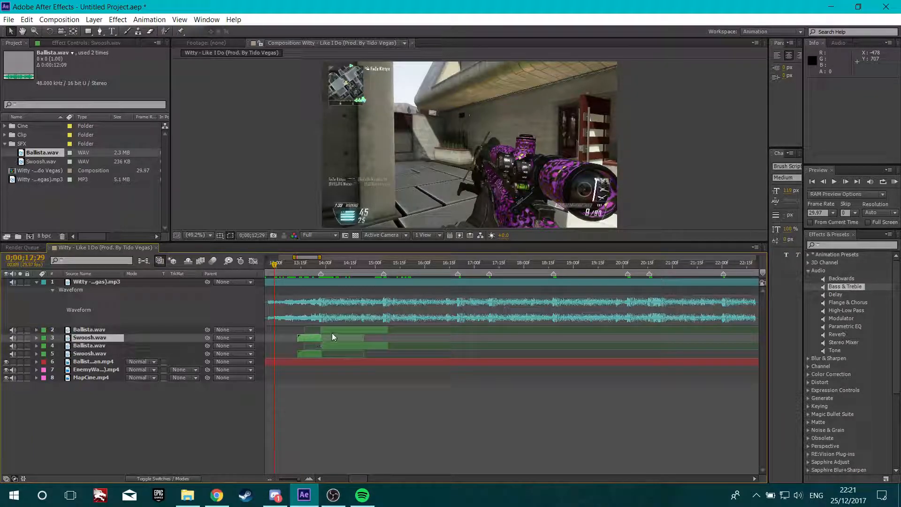
# At 0;00;15;05, end the Swoosh copy and start the Ballista copy on that frame
pyautogui.moveTo(326, 266); pyautogui.dragTo(384, 279)
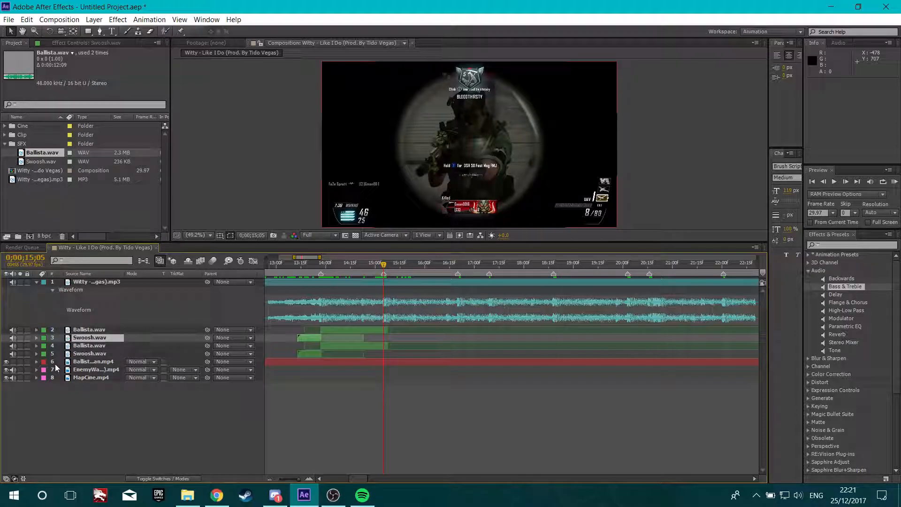
pyautogui.press(']')
pyautogui.click(100, 330)
pyautogui.press('[')
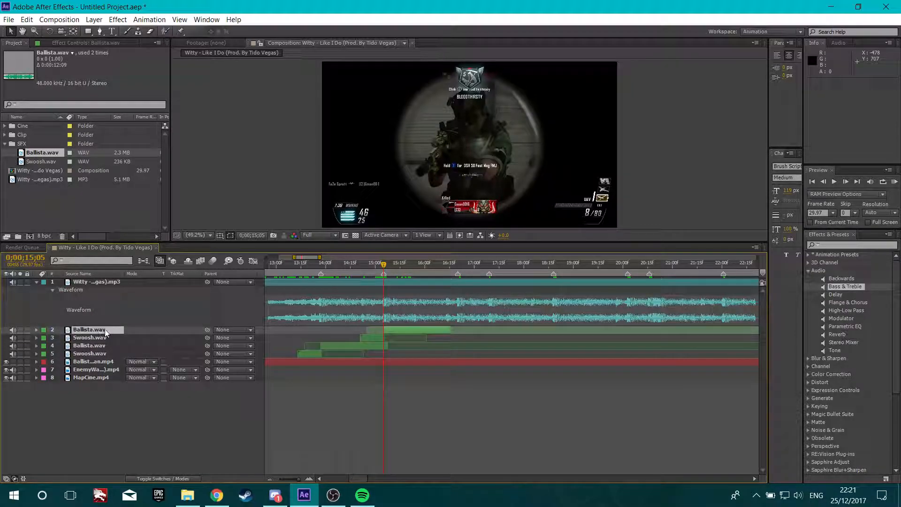
# Duplicate the Ballista and Swoosh layers again, moving the Swoosh copy up beneath the new Ballista copy
pyautogui.hotkey('ctrl', 'd')
pyautogui.click(102, 346)
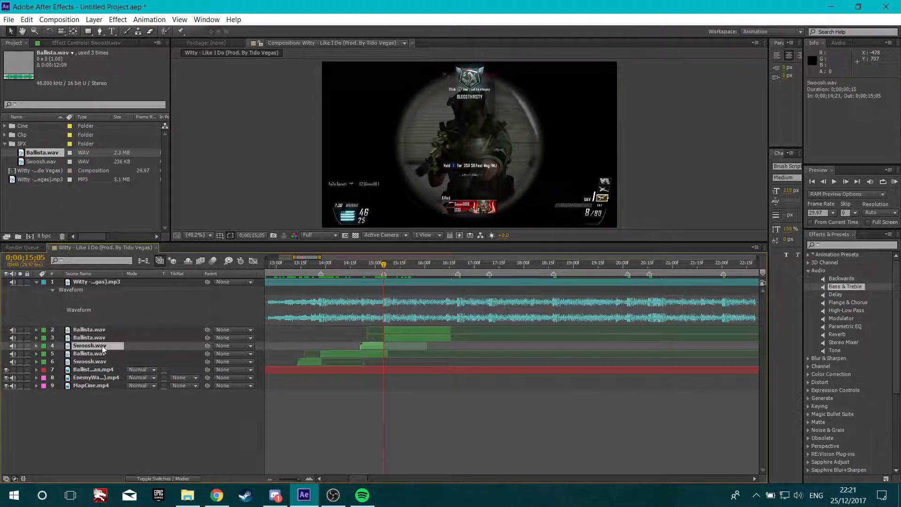
pyautogui.hotkey('ctrl', 'd')
pyautogui.moveTo(103, 347); pyautogui.dragTo(102, 335)
# At 0;00;16;20, end the Swoosh copy and start the Ballista copy on that frame
pyautogui.moveTo(384, 265); pyautogui.dragTo(457, 282)
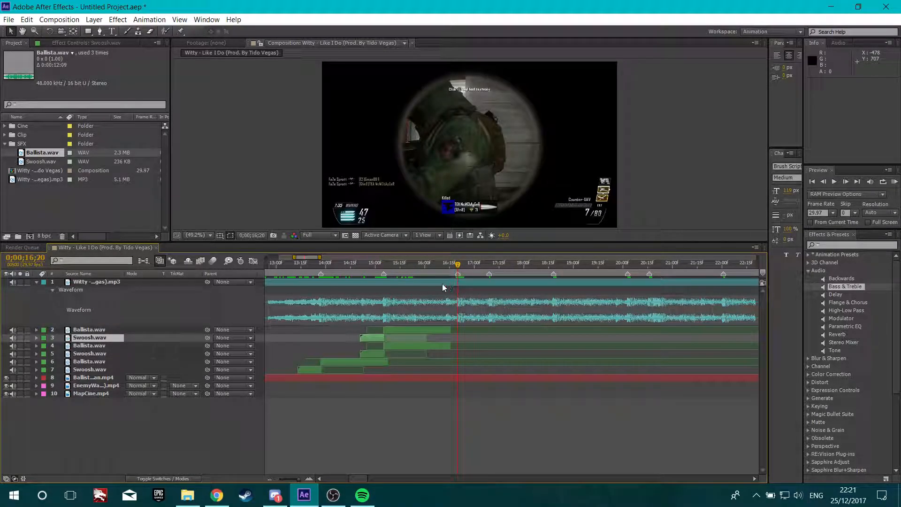
pyautogui.press(']')
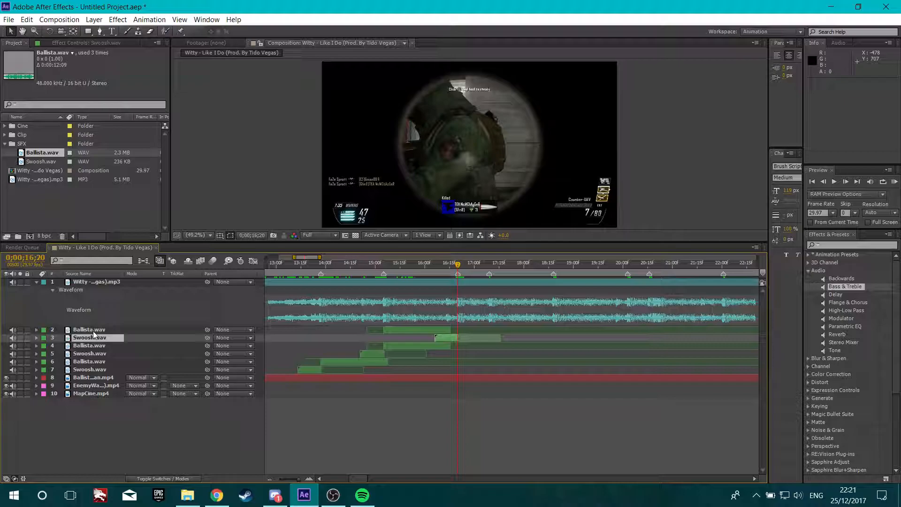
pyautogui.click(113, 331)
pyautogui.press('[')
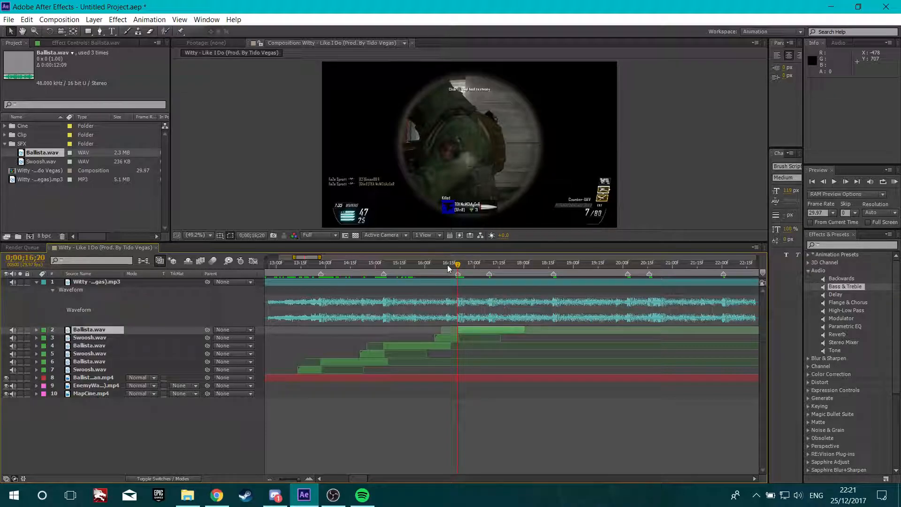
# Duplicate the Ballista and Swoosh layers once more, bringing the Swoosh copy forward one level
pyautogui.hotkey('ctrl', 'd')
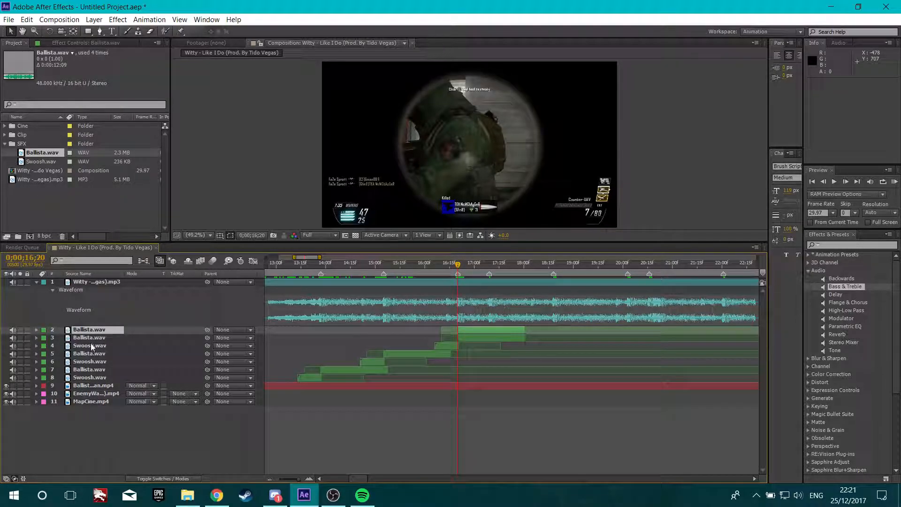
pyautogui.click(91, 344)
pyautogui.hotkey('ctrl', 'd')
pyautogui.hotkey('ctrl', ']')
# At 0;00;18;18, end the Swoosh copy and start the Ballista copy on that frame
pyautogui.click(554, 275)
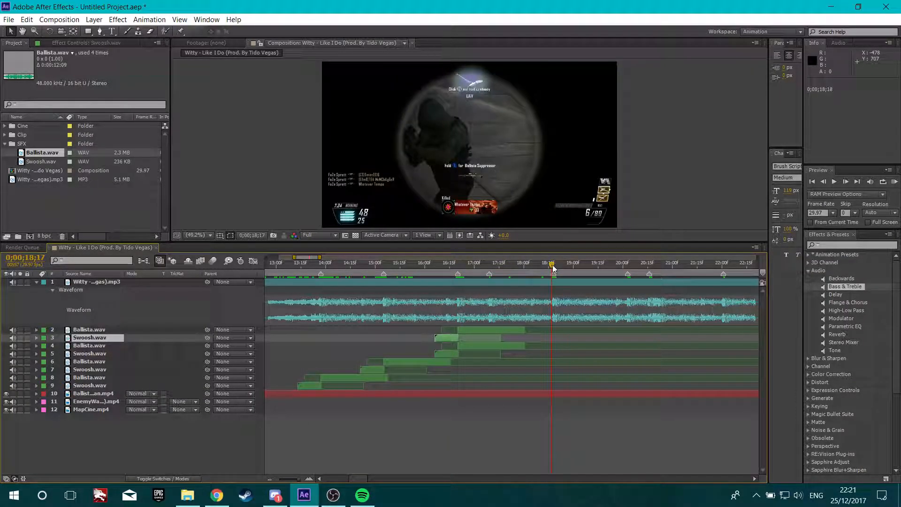
pyautogui.click(554, 266)
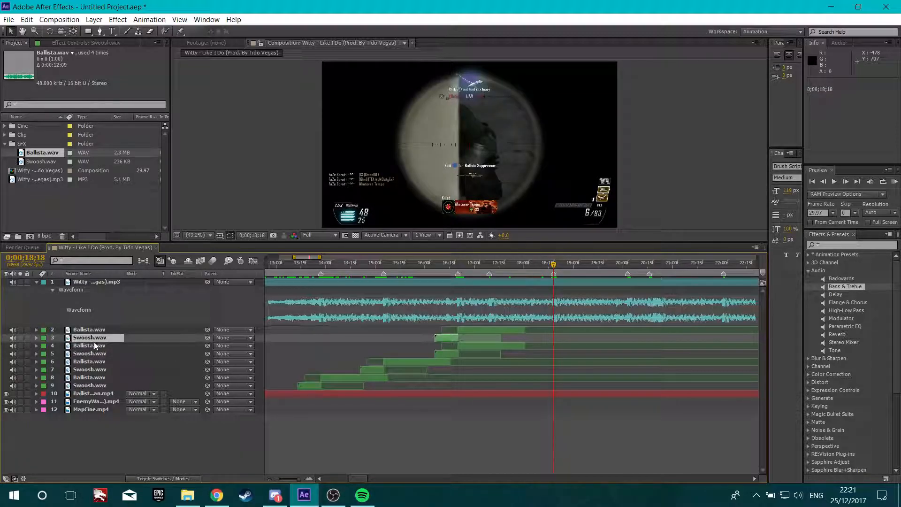
pyautogui.press(']')
pyautogui.click(89, 331)
pyautogui.press('[')
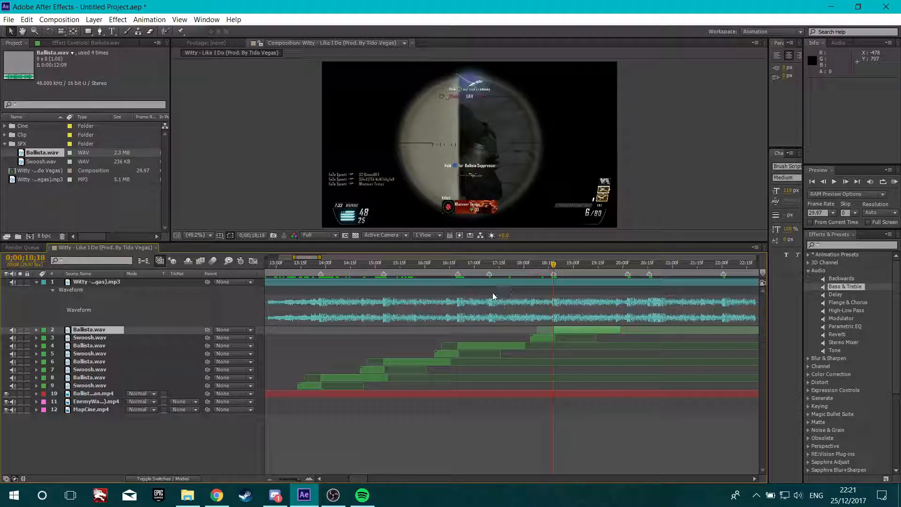
# Duplicate the Ballista layer and start the copy at 0;00;20;03
pyautogui.moveTo(555, 267); pyautogui.dragTo(626, 277)
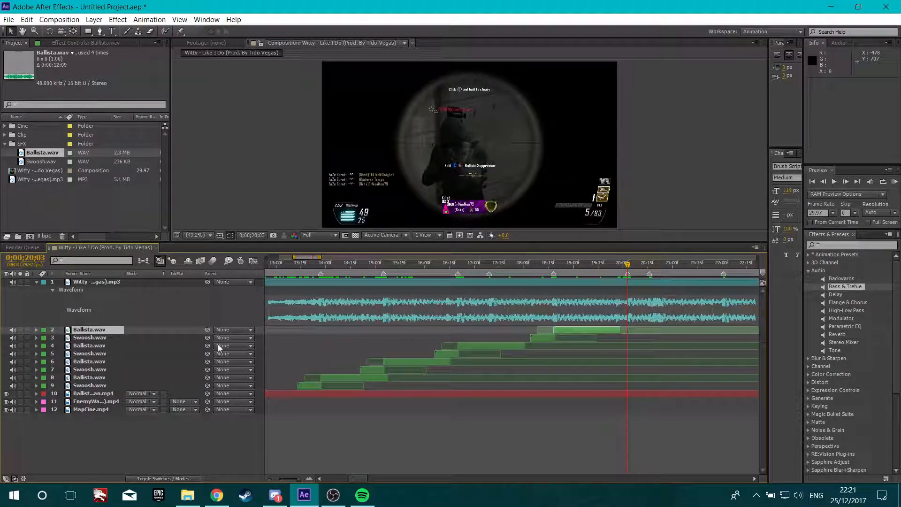
pyautogui.hotkey('ctrl', 'd')
pyautogui.press('[')
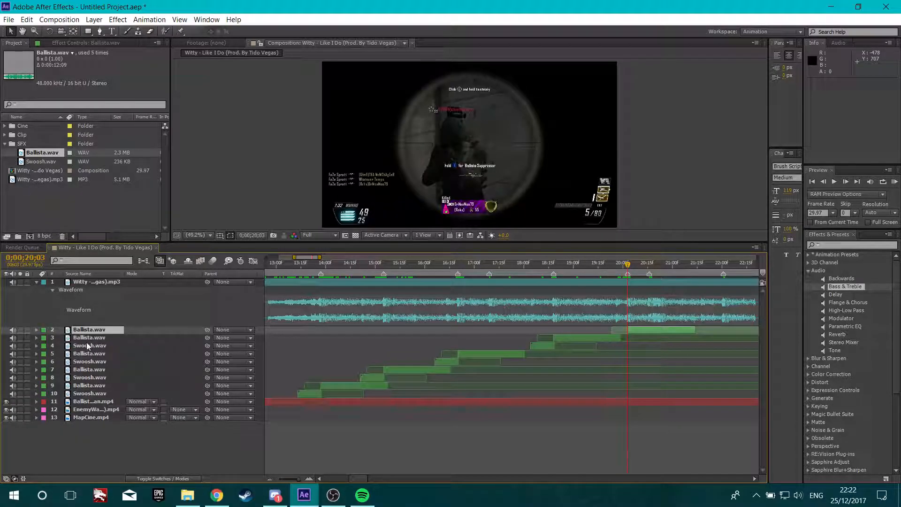
# Duplicate the Swoosh layer, move it up below the new Ballista copy, and end it at 0;00;20;03
pyautogui.click(92, 348)
pyautogui.hotkey('ctrl', 'd')
pyautogui.moveTo(93, 350); pyautogui.dragTo(100, 337)
pyautogui.click(100, 331)
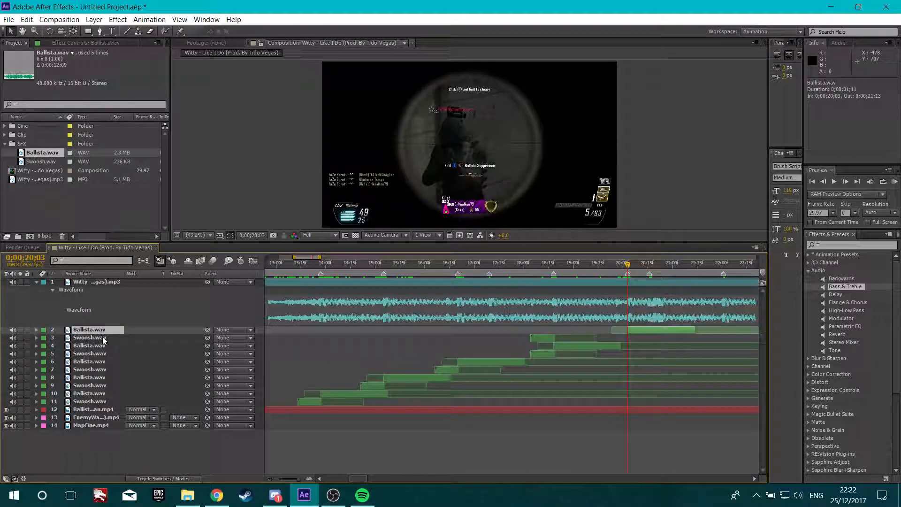
pyautogui.press(']')
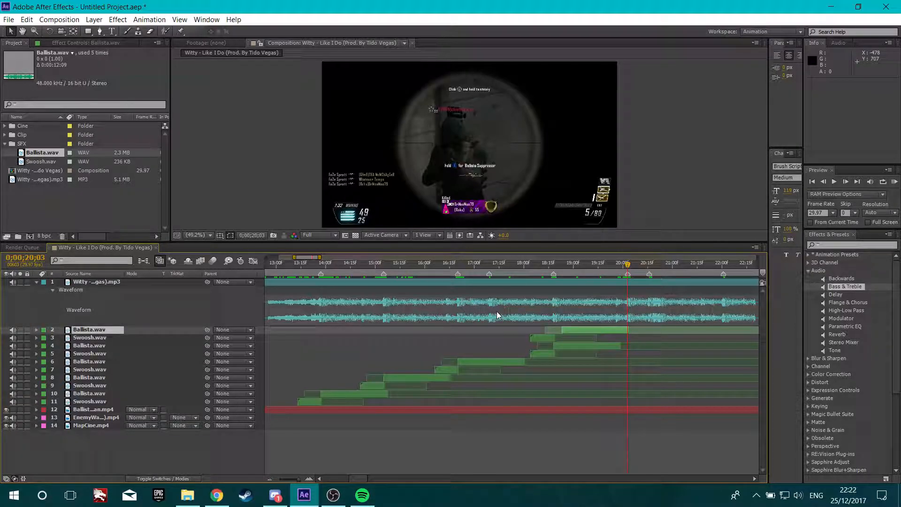
pyautogui.press('[')
pyautogui.click(102, 339)
pyautogui.press('[')
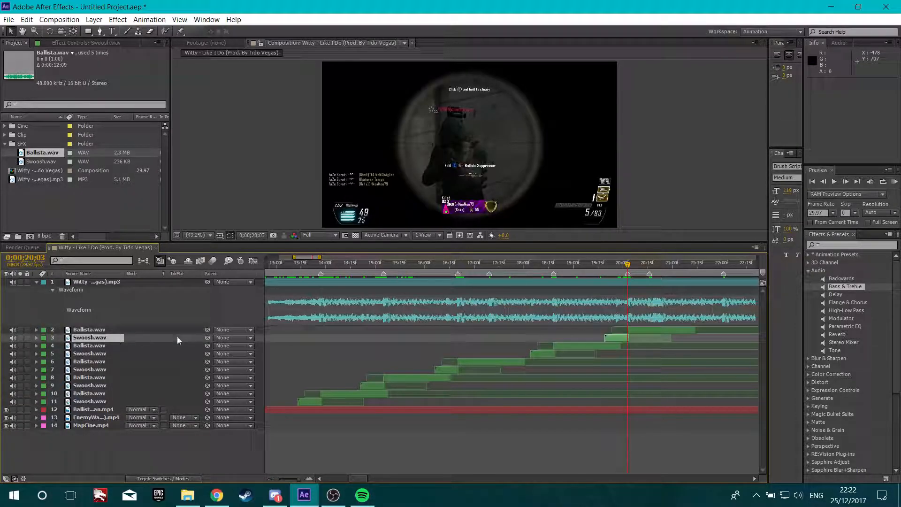
# Duplicate the Swoosh layer at 0;00;22;01 and bring the copy forward one level
pyautogui.moveTo(364, 479); pyautogui.dragTo(373, 479)
pyautogui.click(480, 268)
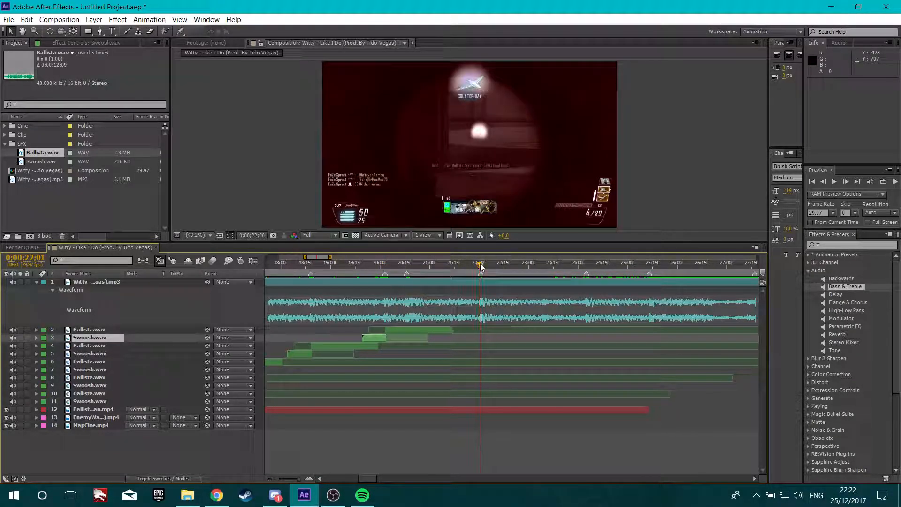
pyautogui.hotkey('ctrl', 'd')
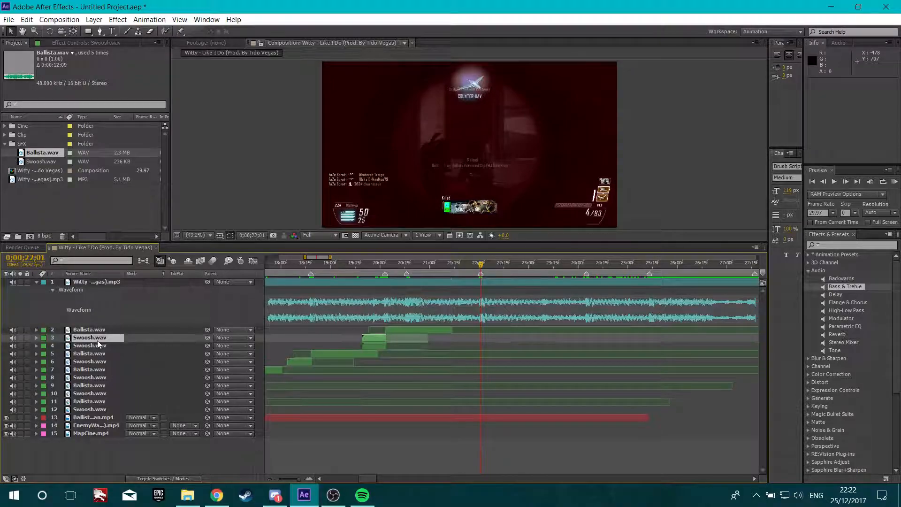
pyautogui.hotkey('ctrl', ']')
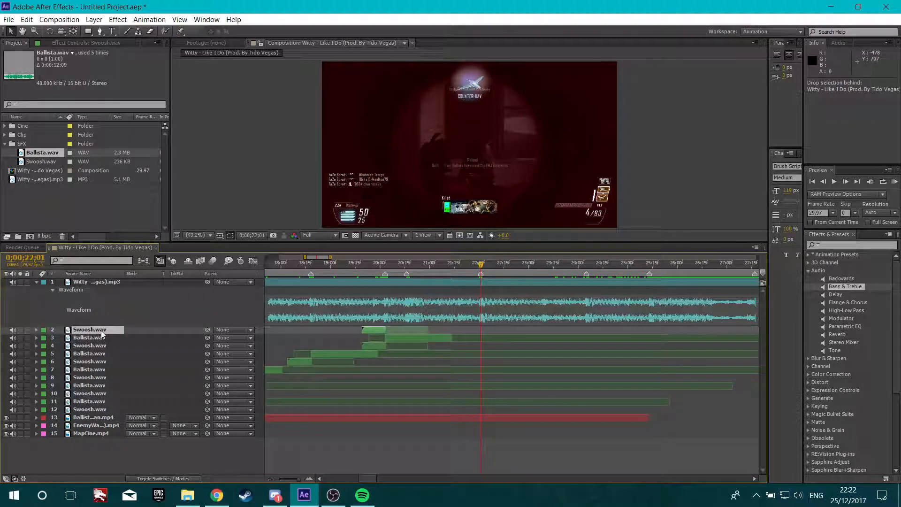
# Duplicate the Ballista layer above it, start the Ballista copy and end the Swoosh copy at 0;00;22;01
pyautogui.click(98, 338)
pyautogui.moveTo(98, 337); pyautogui.dragTo(101, 326)
pyautogui.hotkey('ctrl', 'd')
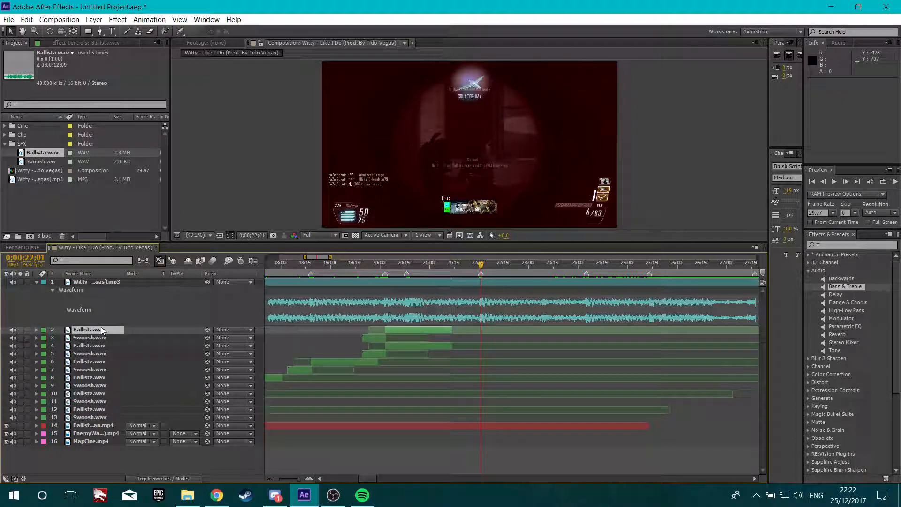
pyautogui.moveTo(98, 338); pyautogui.dragTo(97, 336)
pyautogui.press('[')
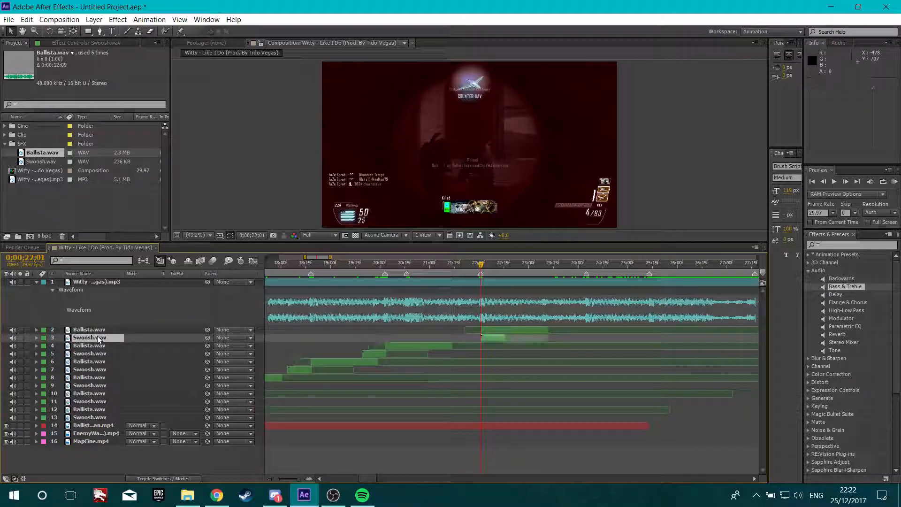
pyautogui.press(']')
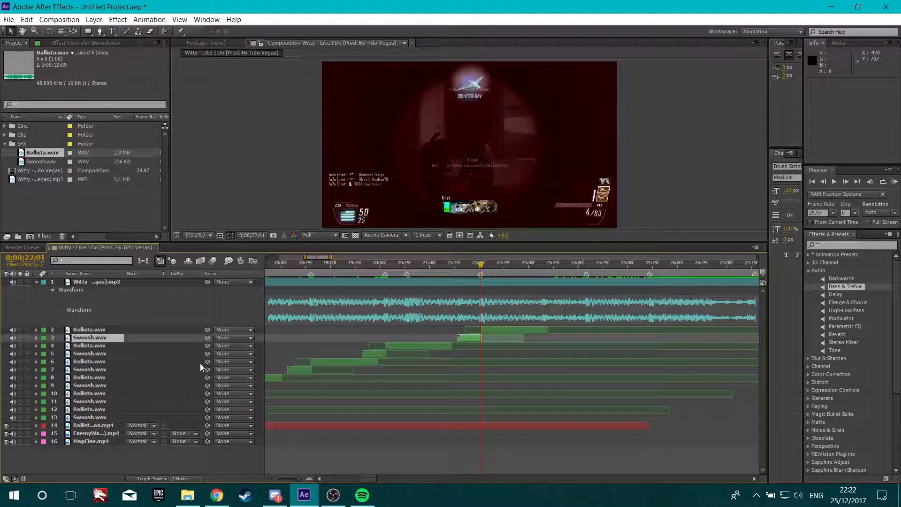
pyautogui.click(178, 349)
# At 0;00;24;05, duplicate the Ballista and Swoosh layers, bringing the Swoosh copy forward one level
pyautogui.moveTo(481, 266); pyautogui.dragTo(585, 278)
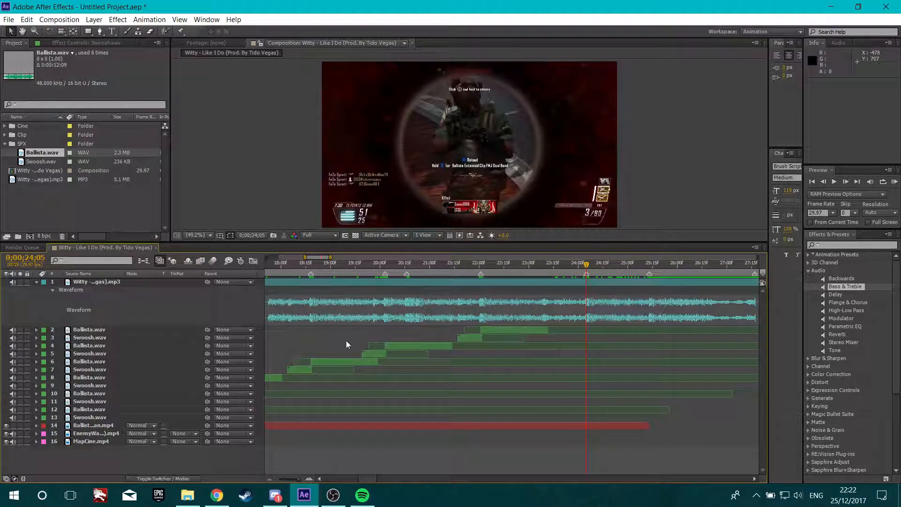
pyautogui.click(102, 330)
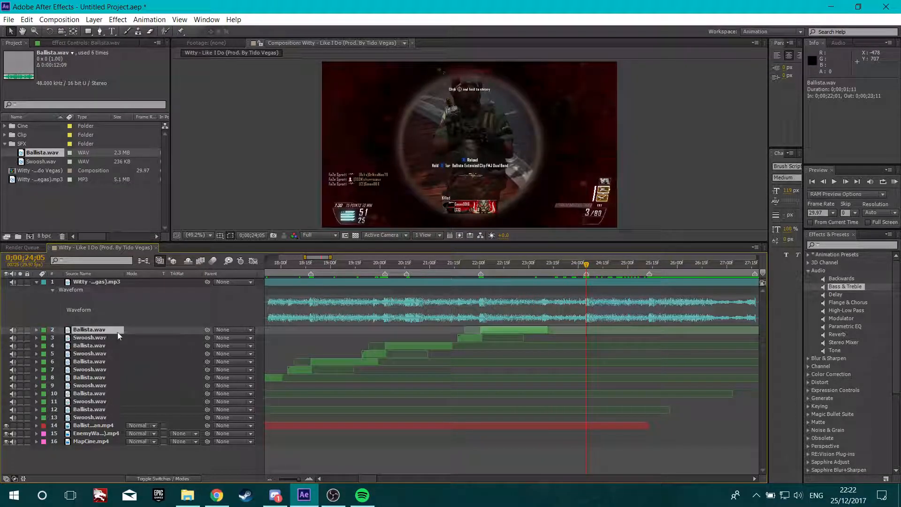
pyautogui.hotkey('ctrl', 'd')
pyautogui.click(91, 345)
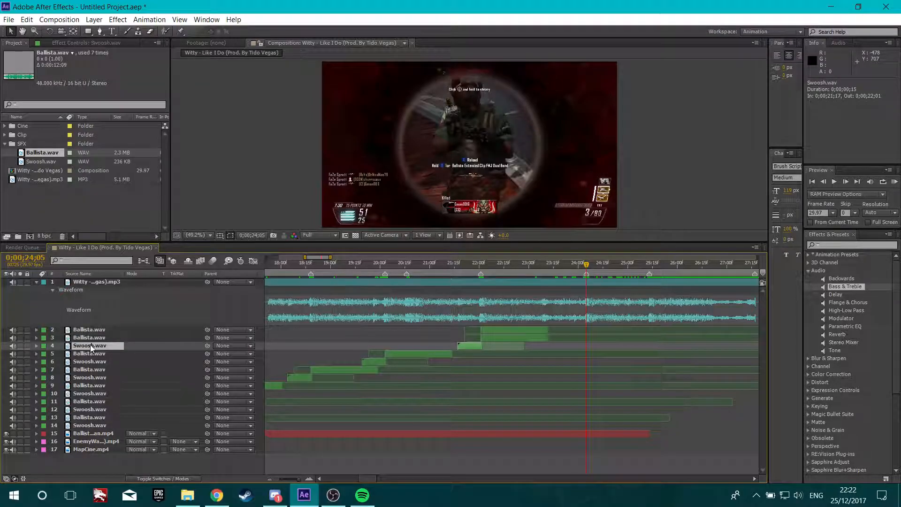
pyautogui.hotkey('ctrl', 'd')
pyautogui.hotkey('ctrl', ']')
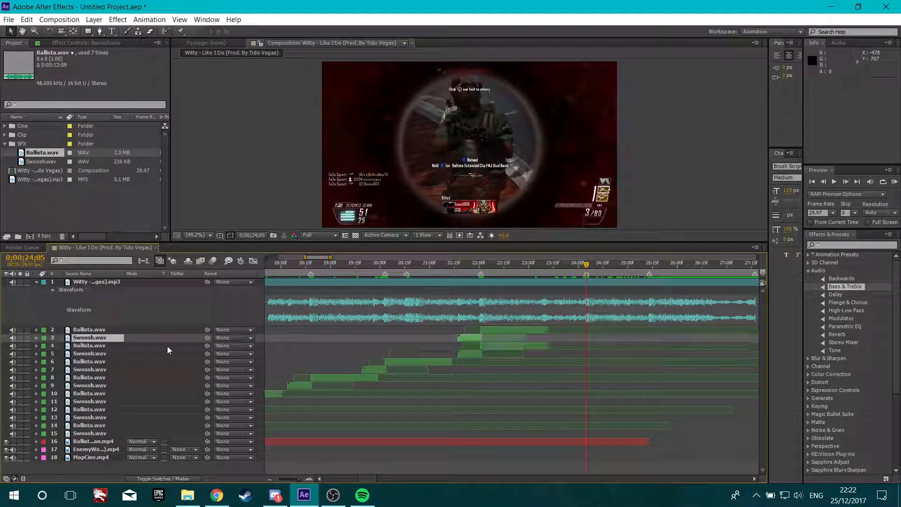
# Start the Ballista copy and end the Swoosh copy at 0;00;24;05
pyautogui.press(']')
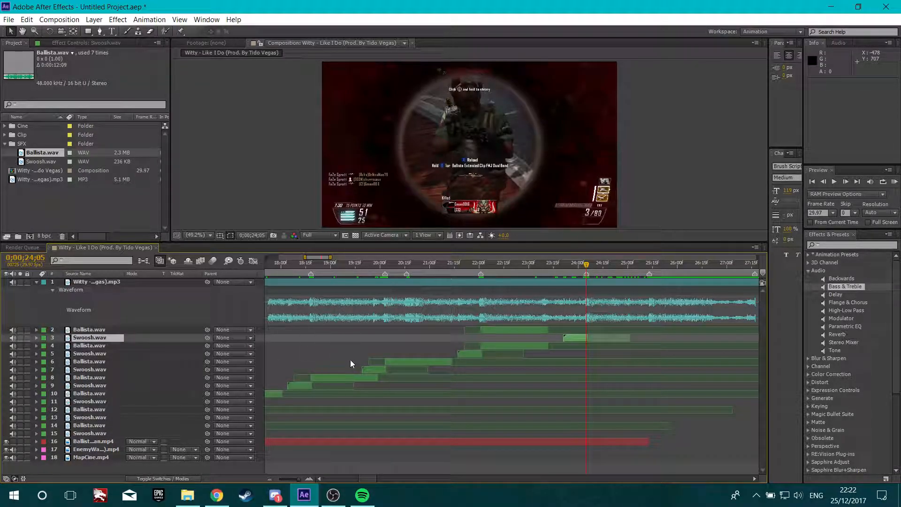
pyautogui.click(99, 331)
pyautogui.press('[')
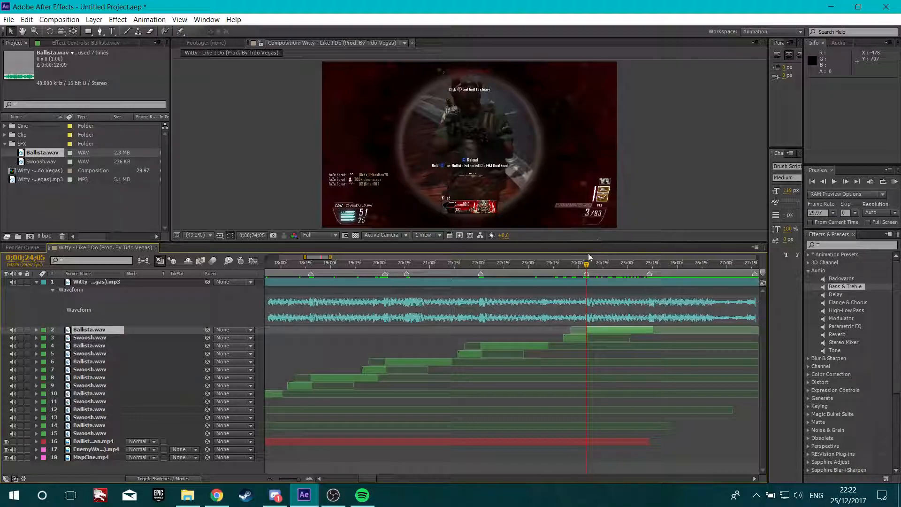
# Zoom the timeline out to the full composition and play a RAM preview of the montage
pyautogui.moveTo(612, 271); pyautogui.dragTo(592, 280)
pyautogui.press(';')
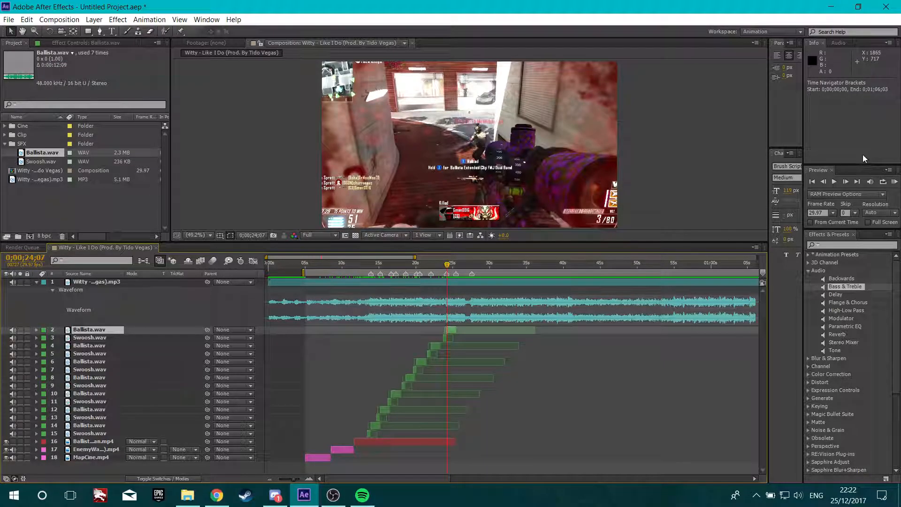
pyautogui.click(894, 182)
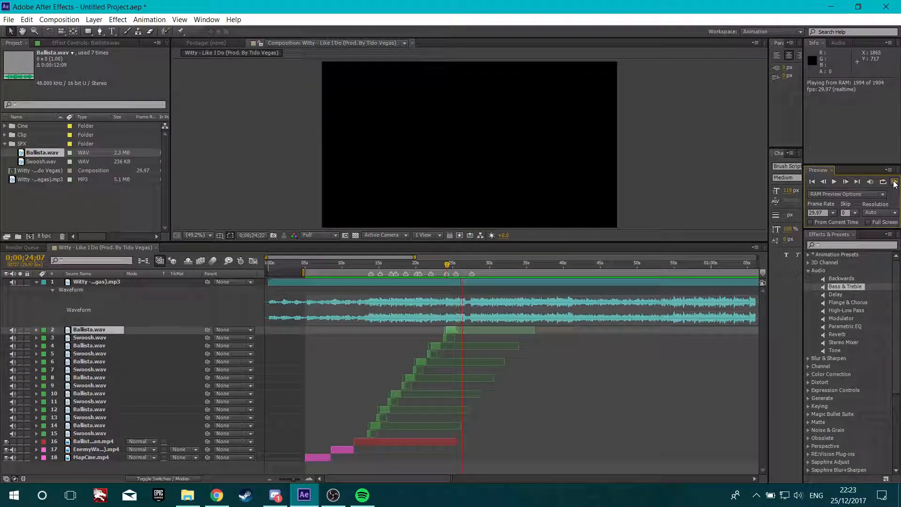
pyautogui.click(894, 182)
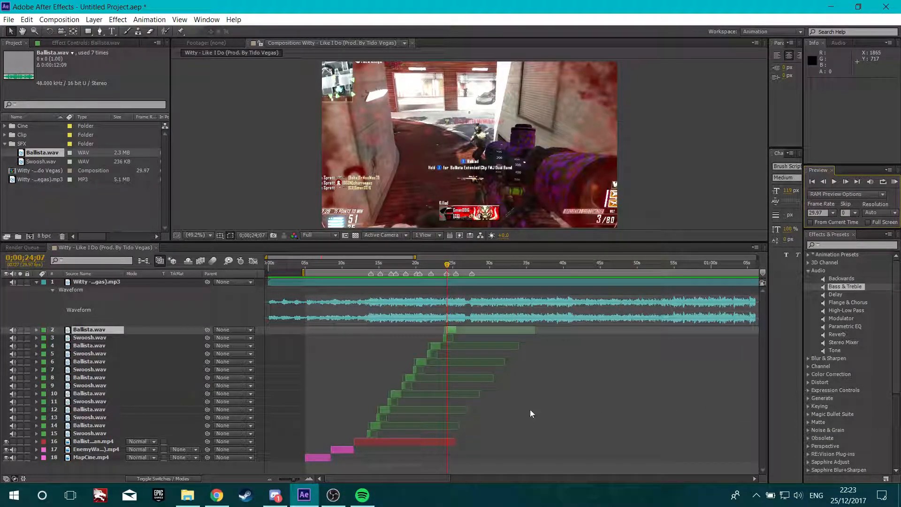
# Select all layers and pre-compose them into Pre-comp 1, moving all attributes into the new composition
pyautogui.click(85, 465)
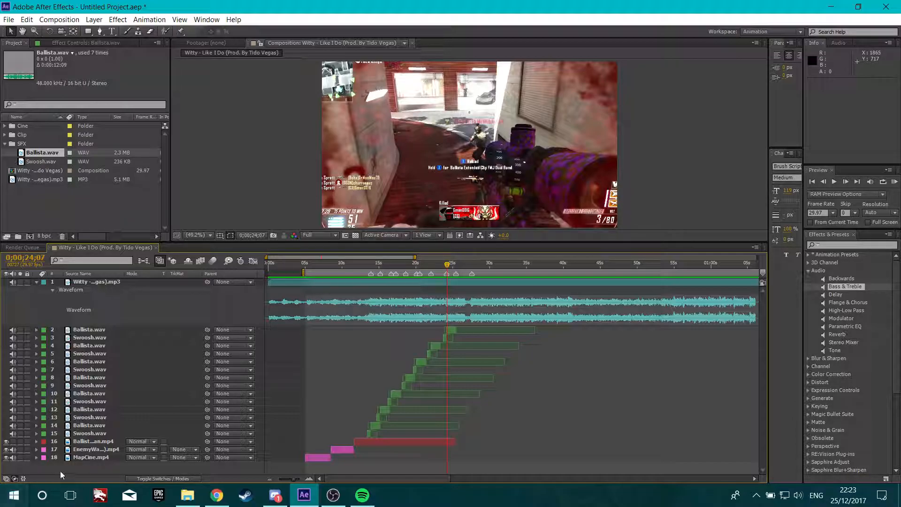
pyautogui.moveTo(91, 463); pyautogui.dragTo(102, 282)
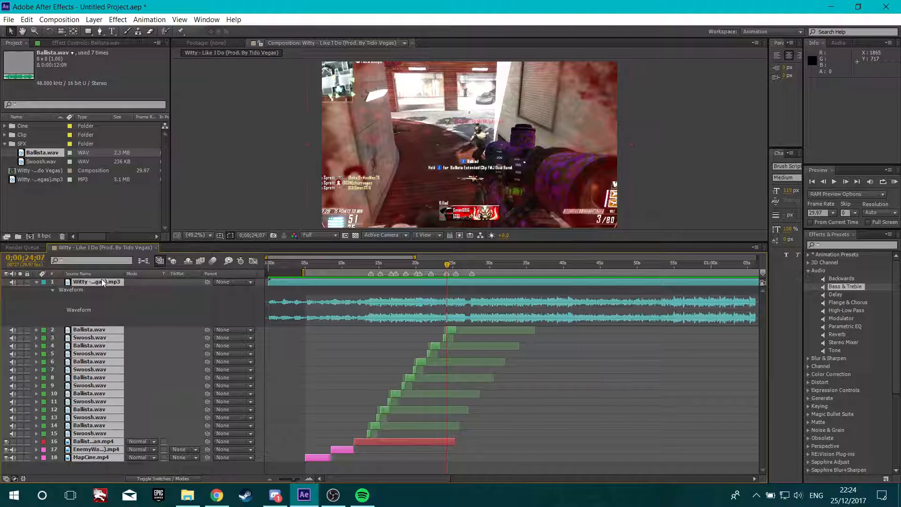
pyautogui.rightClick(102, 282)
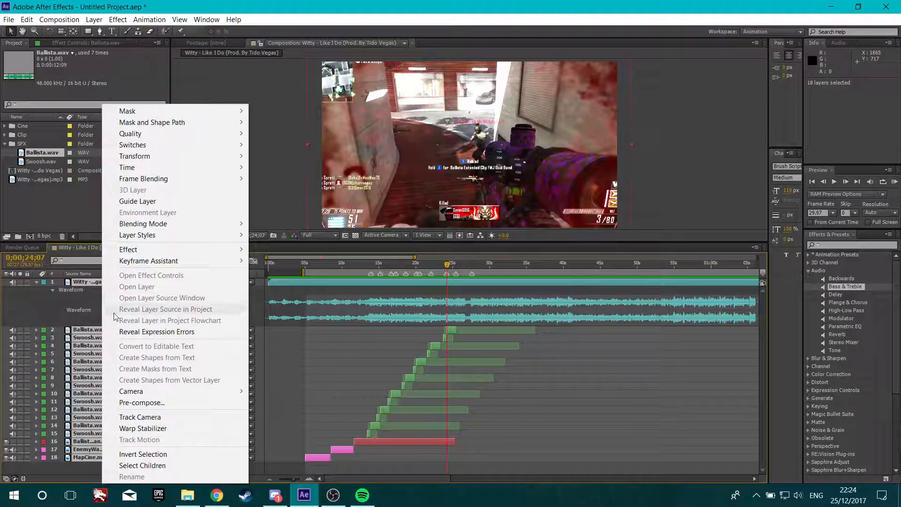
pyautogui.click(168, 402)
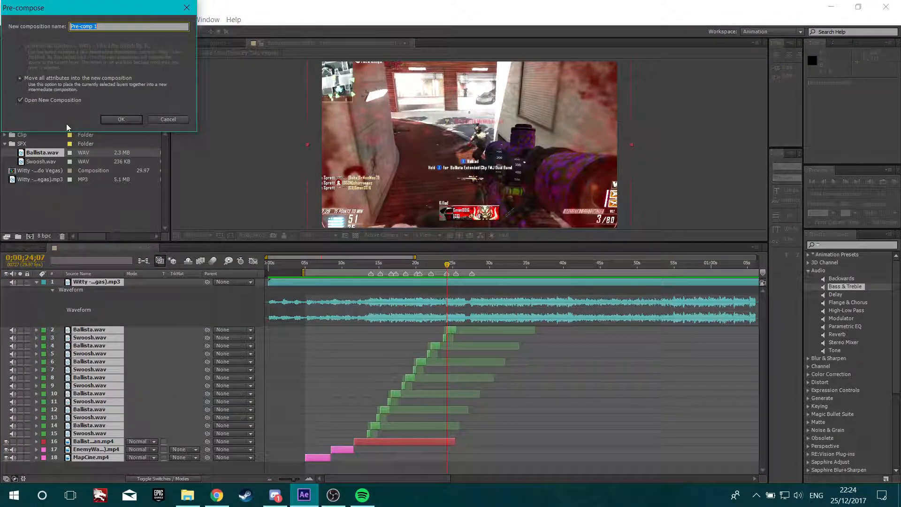
pyautogui.click(44, 79)
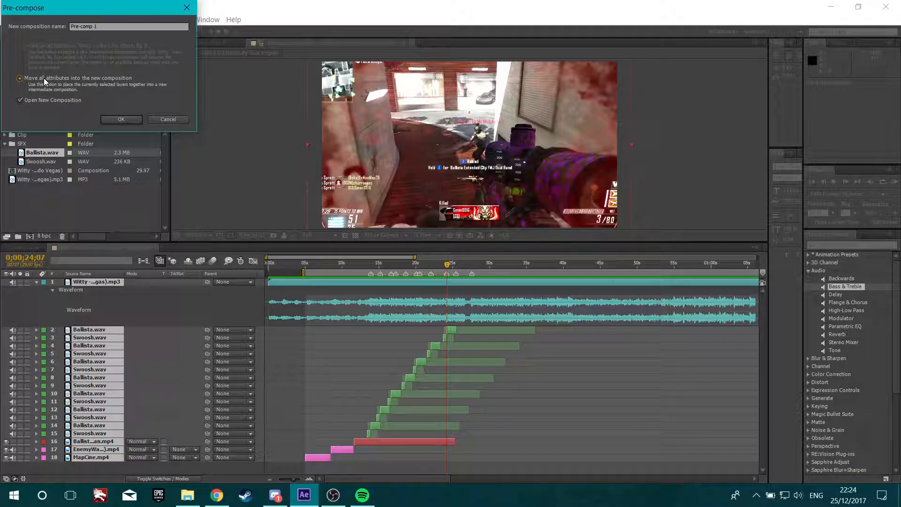
pyautogui.click(118, 120)
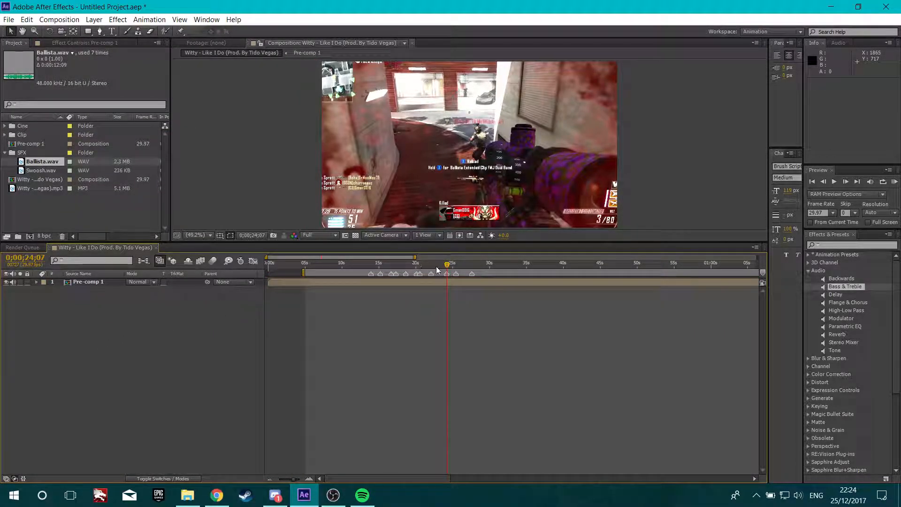
pyautogui.moveTo(446, 264); pyautogui.dragTo(426, 283)
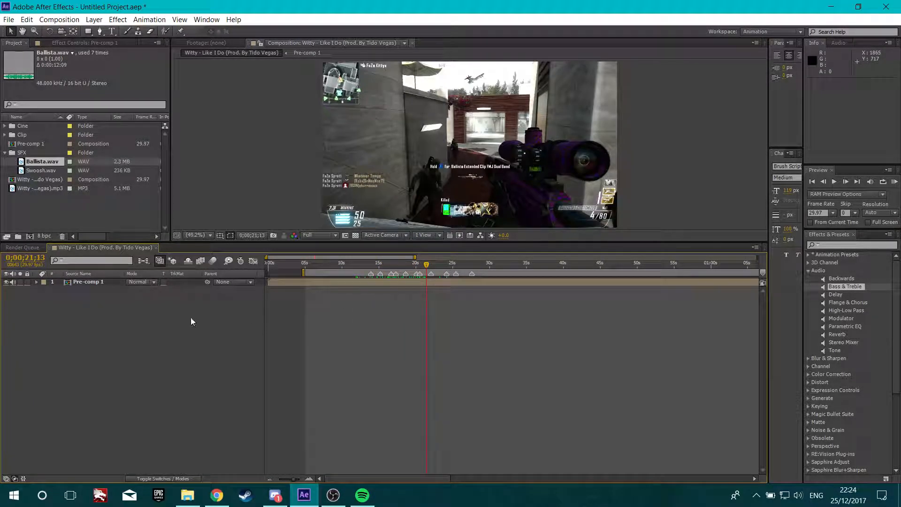
pyautogui.rightClick(173, 317)
pyautogui.moveTo(297, 331)
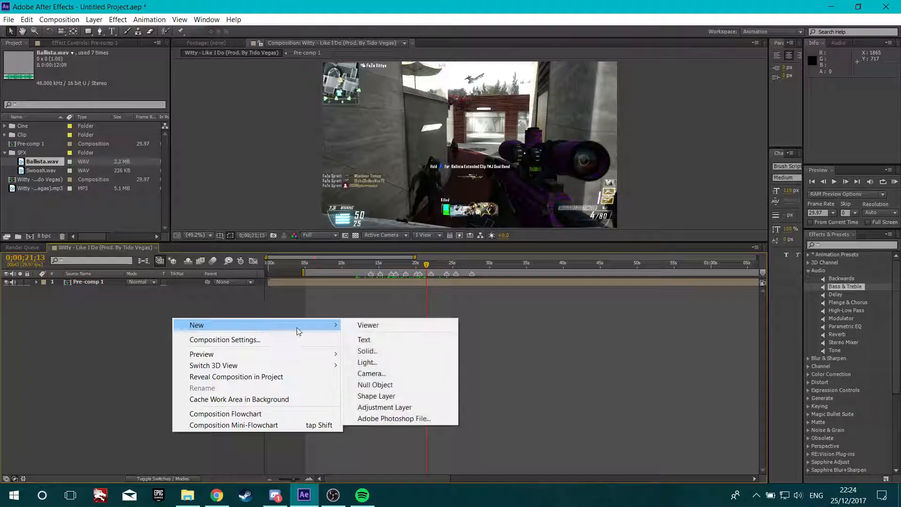
pyautogui.click(400, 352)
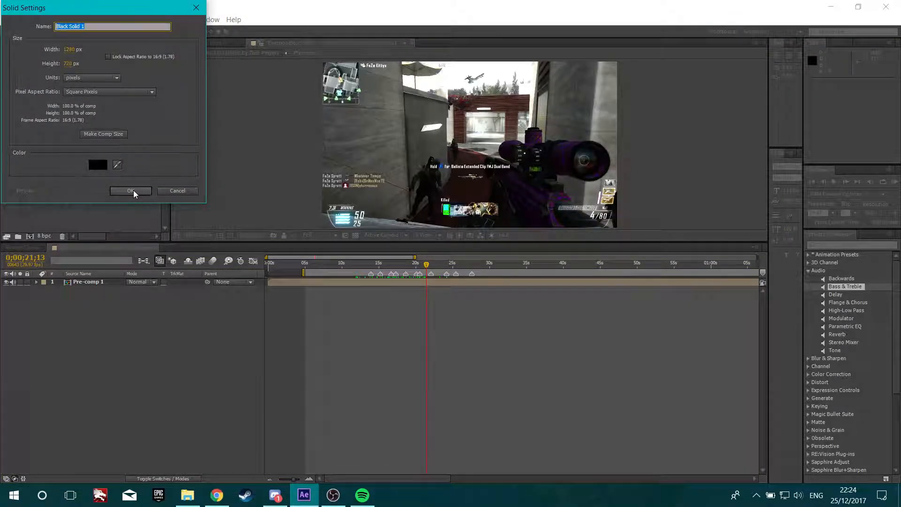
pyautogui.click(196, 192)
pyautogui.rightClick(143, 338)
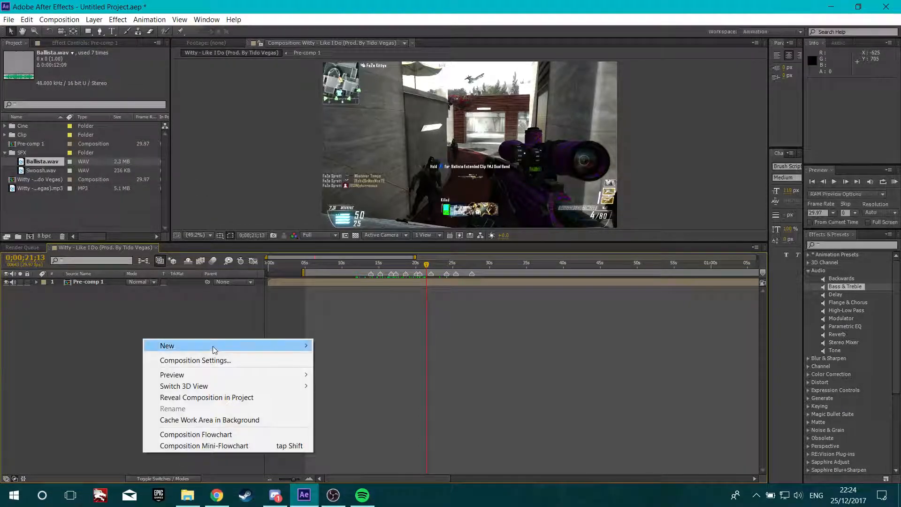
pyautogui.moveTo(246, 346)
pyautogui.click(345, 371)
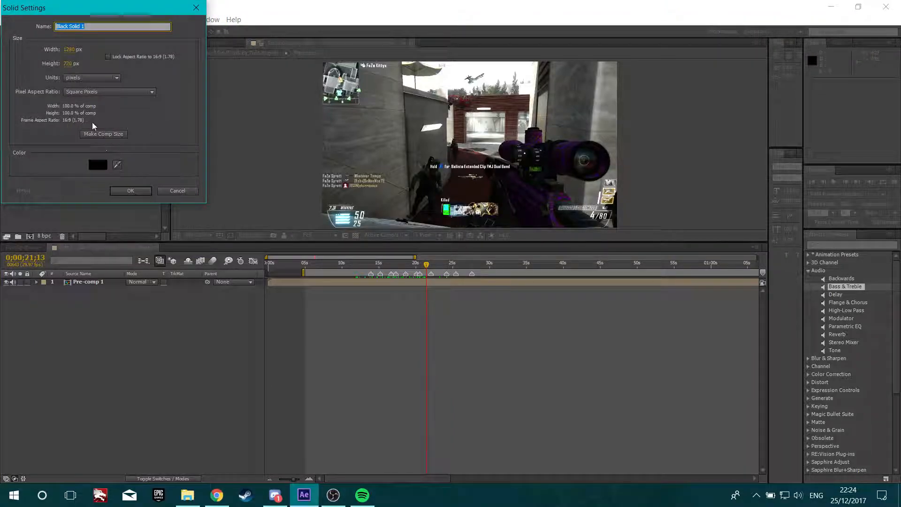
pyautogui.click(132, 191)
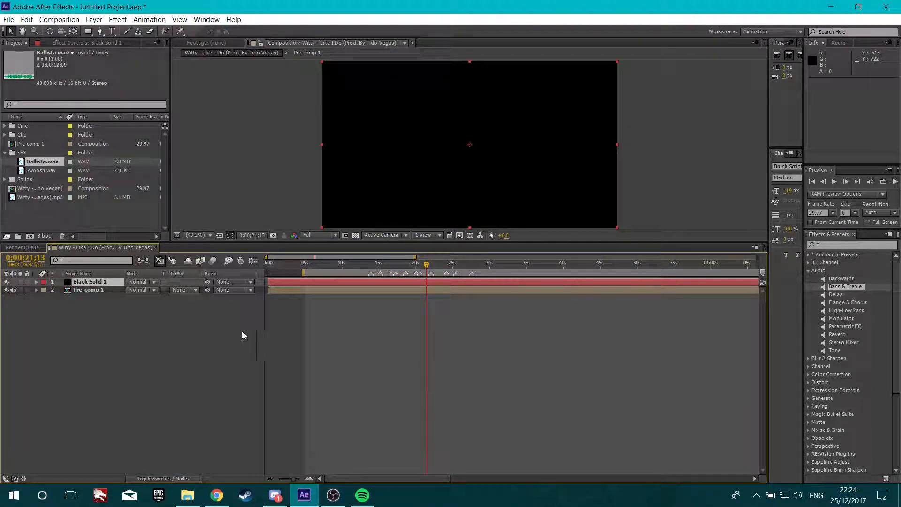
pyautogui.press('Delete')
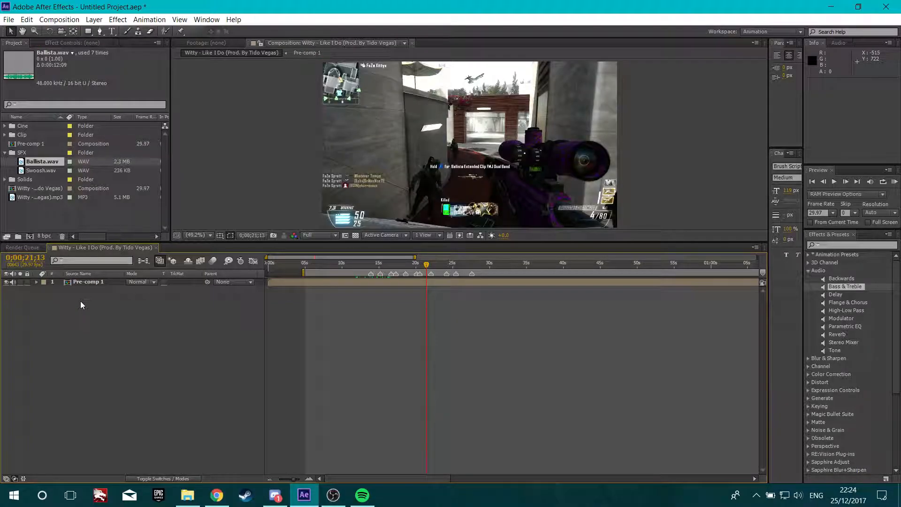
# Create a new black solid layer above the pre-comp
pyautogui.rightClick(80, 301)
pyautogui.moveTo(181, 308)
pyautogui.click(276, 334)
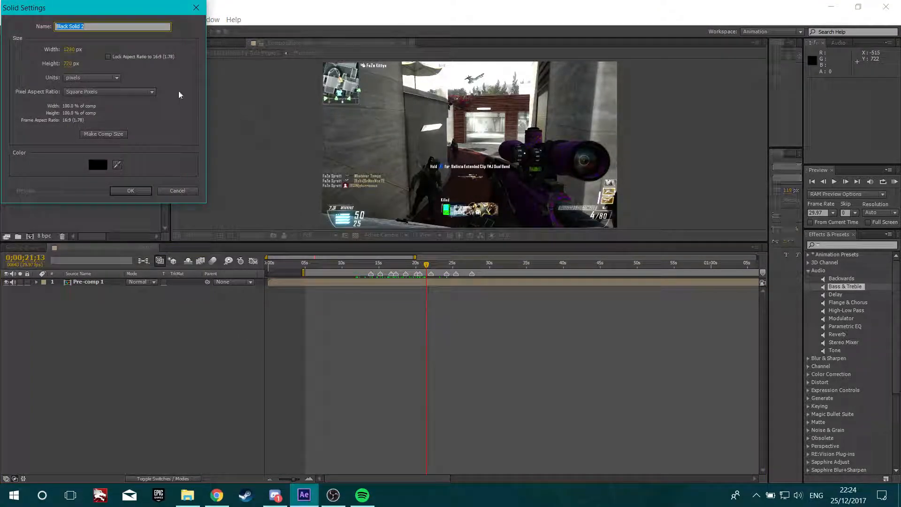
pyautogui.click(97, 165)
pyautogui.moveTo(23, 116); pyautogui.dragTo(18, 120)
pyautogui.click(220, 26)
pyautogui.click(100, 166)
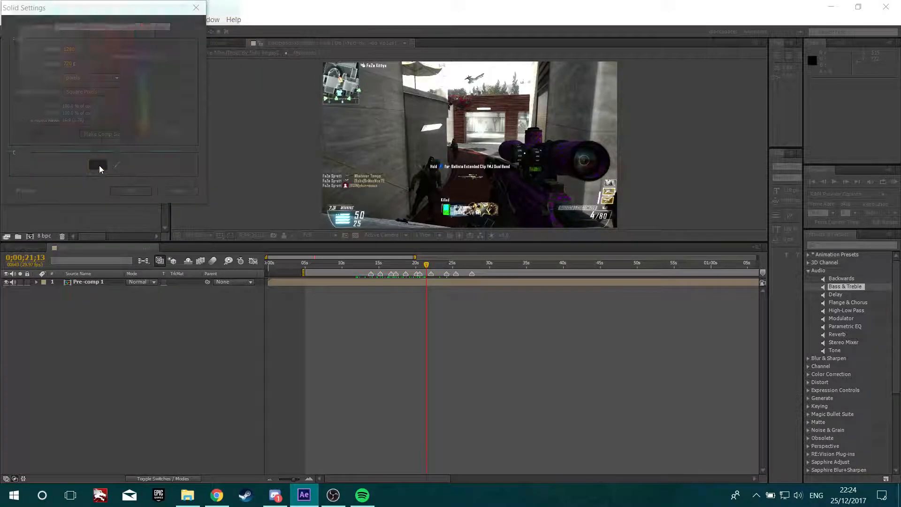
pyautogui.moveTo(97, 115); pyautogui.dragTo(191, 186)
pyautogui.click(219, 26)
pyautogui.click(128, 188)
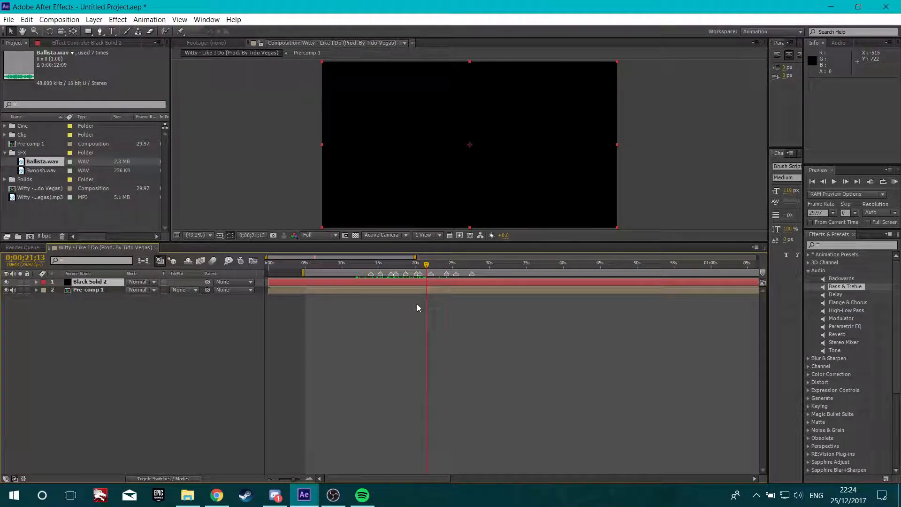
# Search for CC Jaws and apply it to the black solid
pyautogui.click(830, 246)
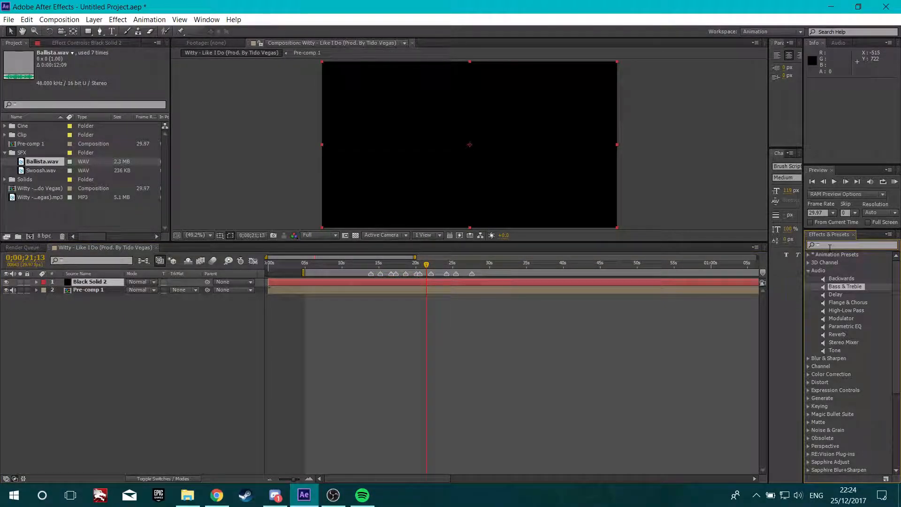
pyautogui.write('cc')
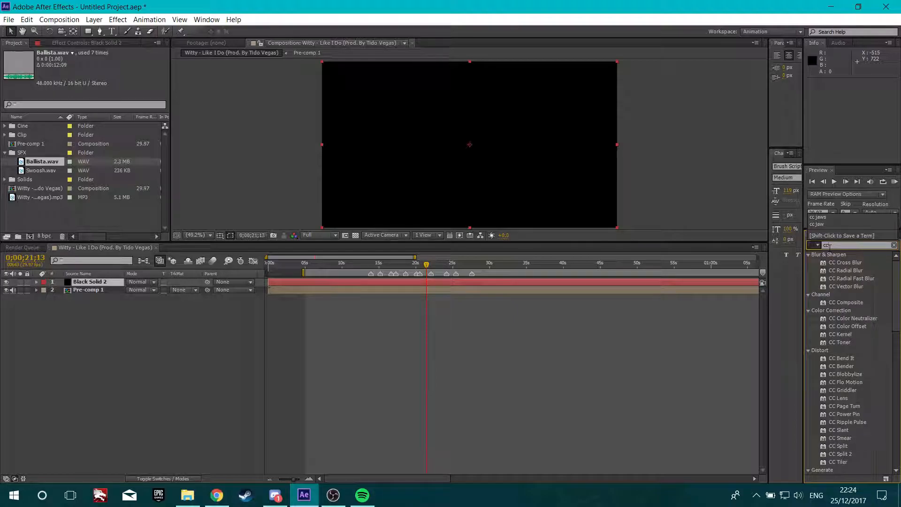
pyautogui.write('ja')
pyautogui.press('BackSpace')
pyautogui.press('BackSpace')
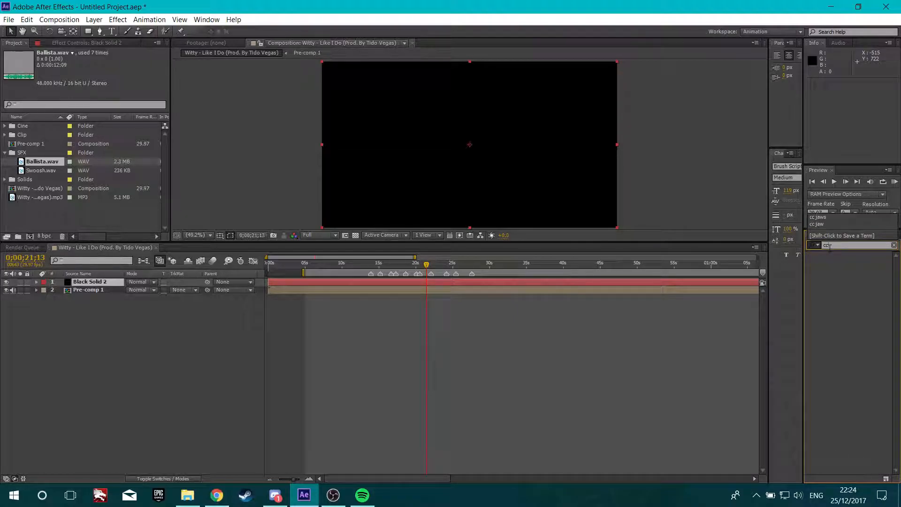
pyautogui.write('jaws')
pyautogui.moveTo(838, 262); pyautogui.dragTo(361, 283)
# Set the CC Jaws Height to 0% and its Completion to 75%
pyautogui.click(100, 111)
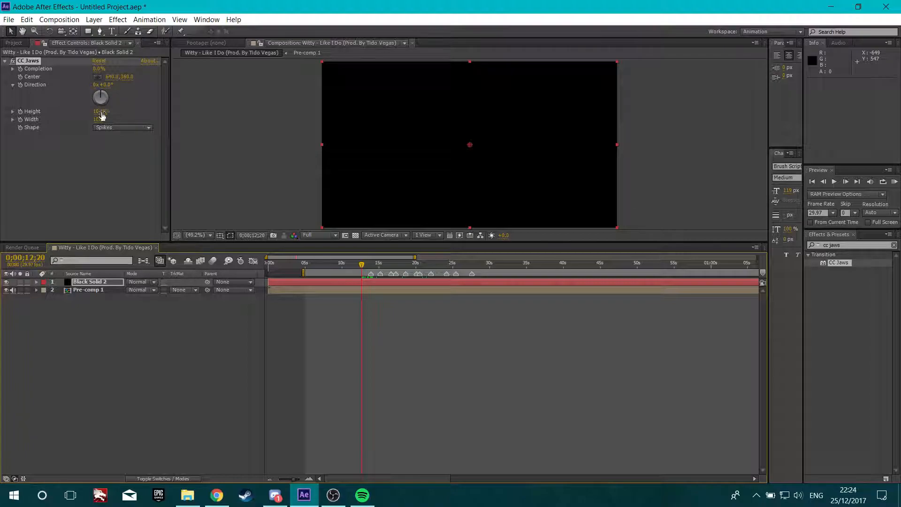
pyautogui.write('0')
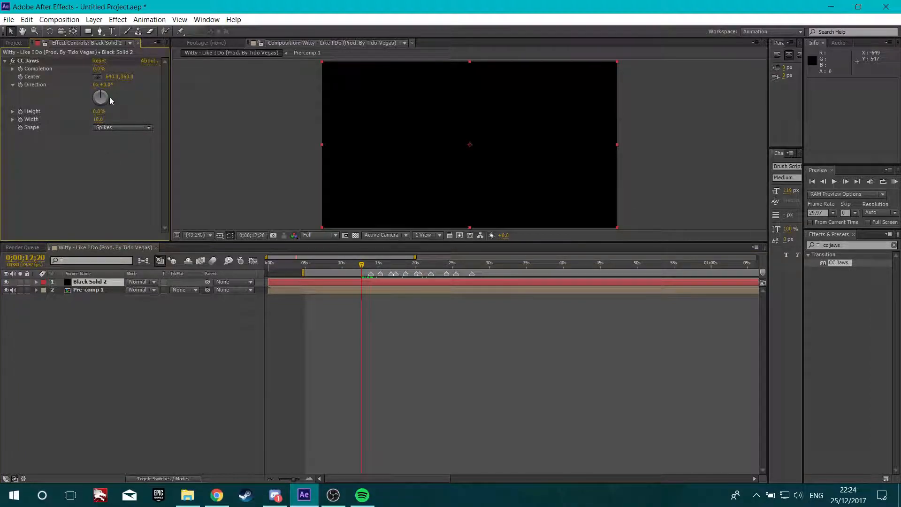
pyautogui.click(99, 68)
pyautogui.write('70')
pyautogui.press('Return')
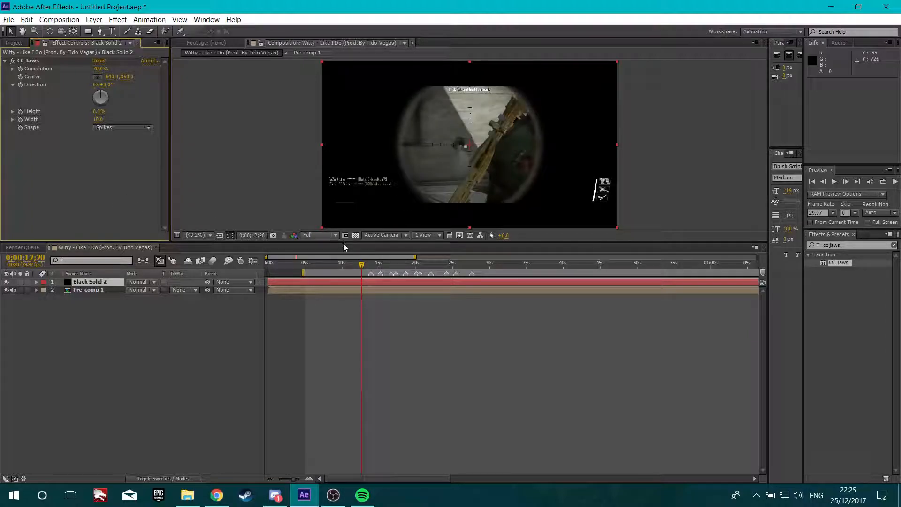
pyautogui.click(102, 69)
pyautogui.write('75')
pyautogui.press('Return')
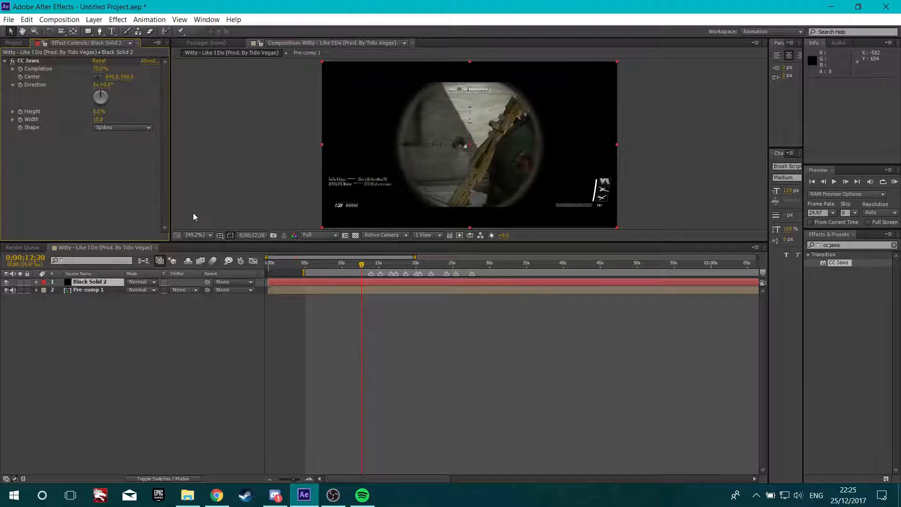
# At 0;00;11;17, set the CC Jaws Completion to 100%
pyautogui.moveTo(362, 266); pyautogui.dragTo(350, 268)
pyautogui.press('pagedown')
pyautogui.press('pageup')
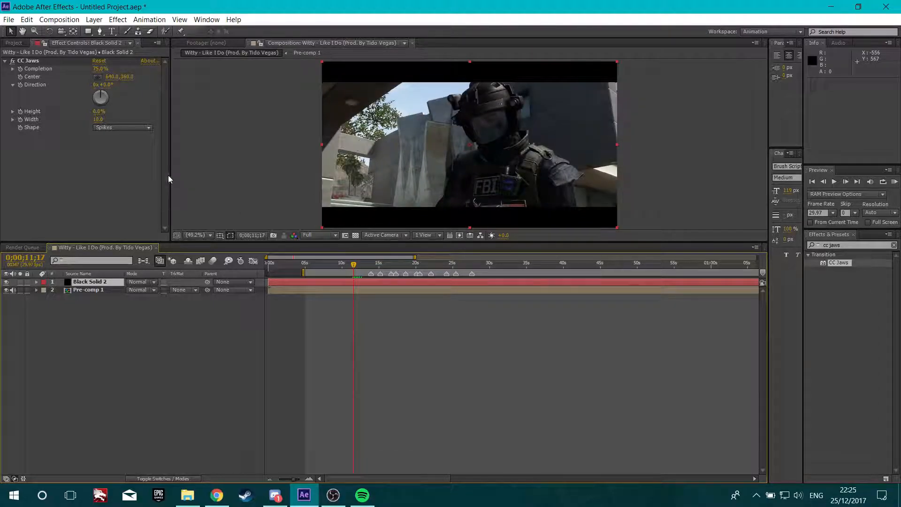
pyautogui.click(99, 68)
pyautogui.write('100')
pyautogui.press('Return')
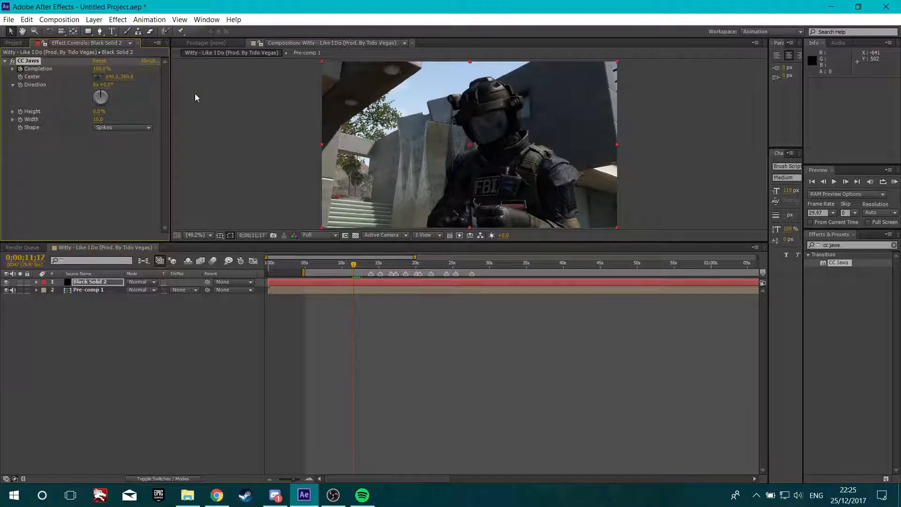
# Five frames later, at 0;00;11;22, set the CC Jaws Completion to 75%
pyautogui.press('pagedown')
pyautogui.press('pagedown')
pyautogui.press('pagedown')
pyautogui.press('pagedown')
pyautogui.press('pagedown')
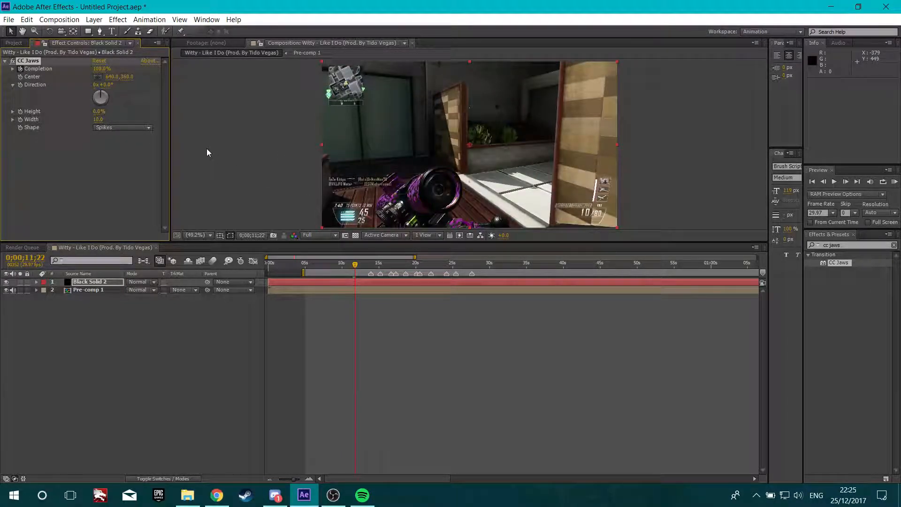
pyautogui.press('pagedown')
pyautogui.press('pagedown')
pyautogui.click(101, 70)
pyautogui.write('75')
pyautogui.press('Return')
# Enlarge the viewer and play a RAM preview of the jaws transition
pyautogui.moveTo(357, 265)
pyautogui.mouseDown()
pyautogui.moveTo(348, 267)
pyautogui.moveTo(356, 270)
pyautogui.mouseUp()
pyautogui.moveTo(361, 269)
pyautogui.mouseDown()
pyautogui.moveTo(503, 273)
pyautogui.moveTo(298, 290)
pyautogui.moveTo(458, 277)
pyautogui.moveTo(374, 266)
pyautogui.mouseUp()
pyautogui.moveTo(582, 241); pyautogui.dragTo(555, 350)
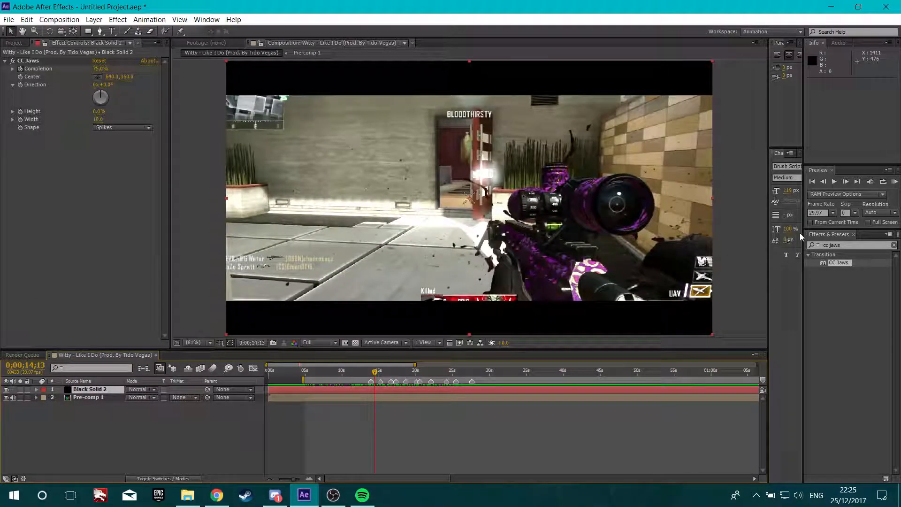
pyautogui.click(895, 183)
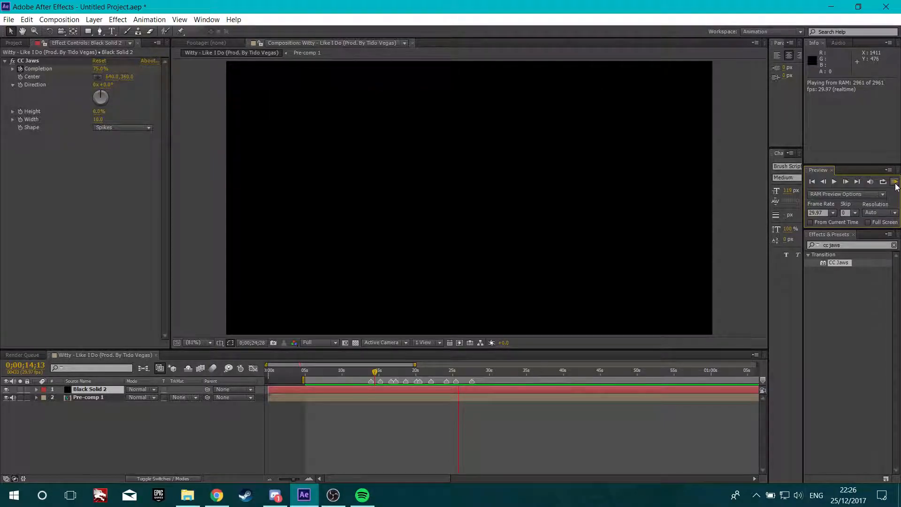
pyautogui.click(895, 186)
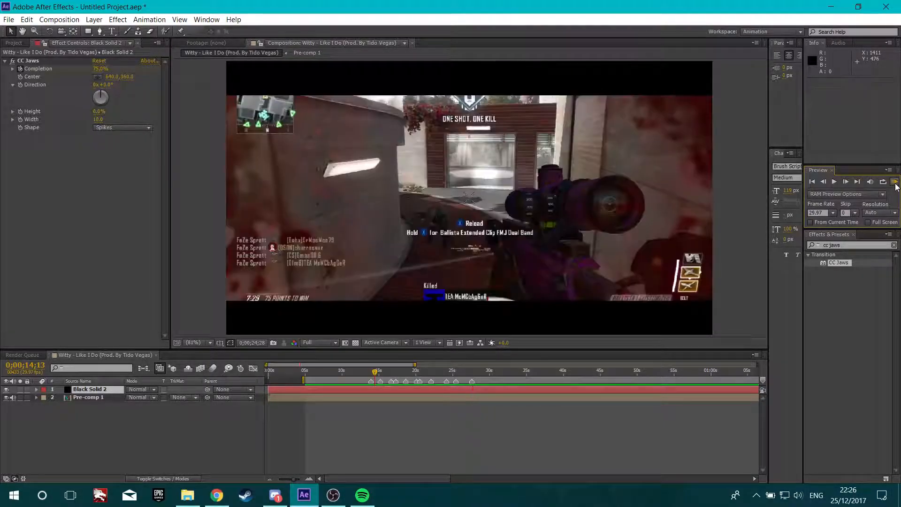
pyautogui.moveTo(375, 372); pyautogui.dragTo(359, 372)
pyautogui.moveTo(503, 350); pyautogui.dragTo(563, 243)
# Clear the effects search and browse the effect categories
pyautogui.click(847, 246)
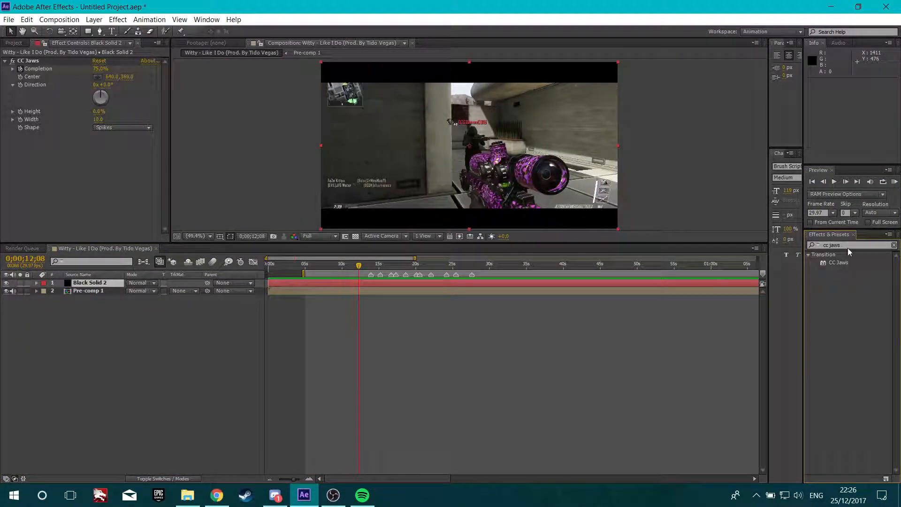
pyautogui.press('BackSpace')
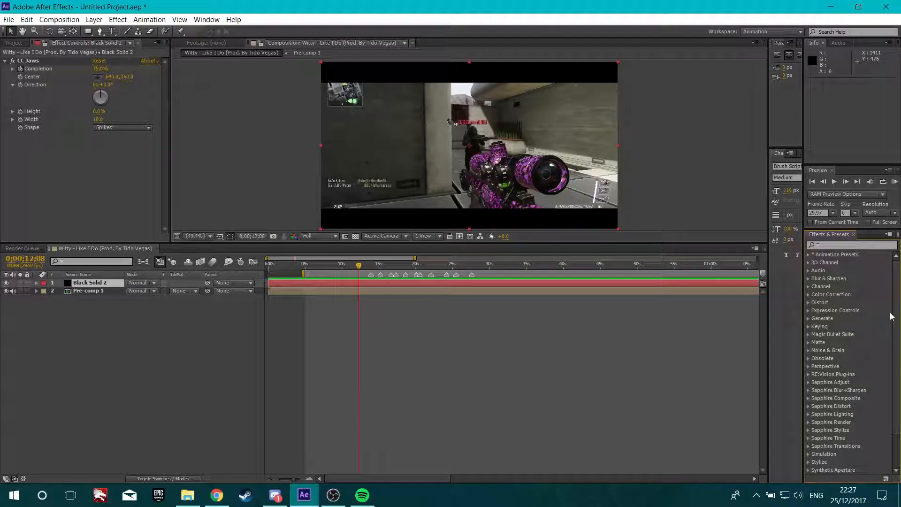
pyautogui.scroll(-2, 887, 421)
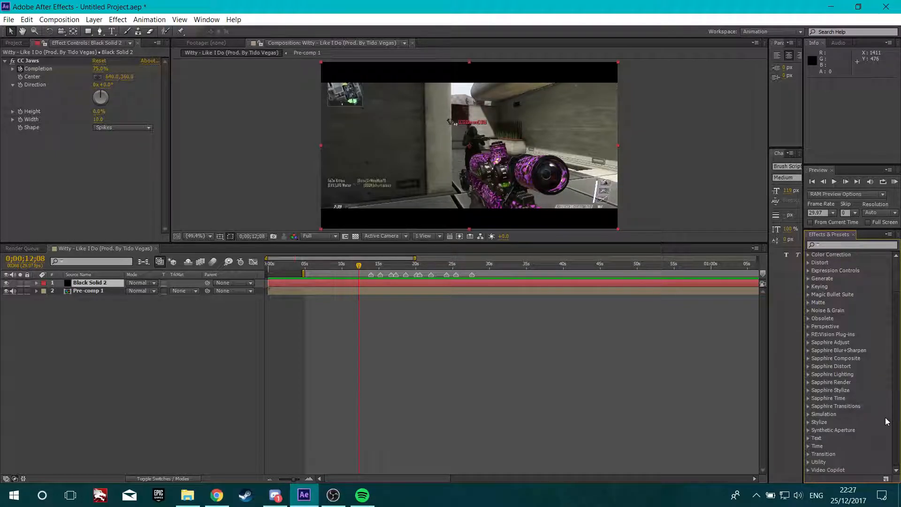
pyautogui.scroll(2, 887, 429)
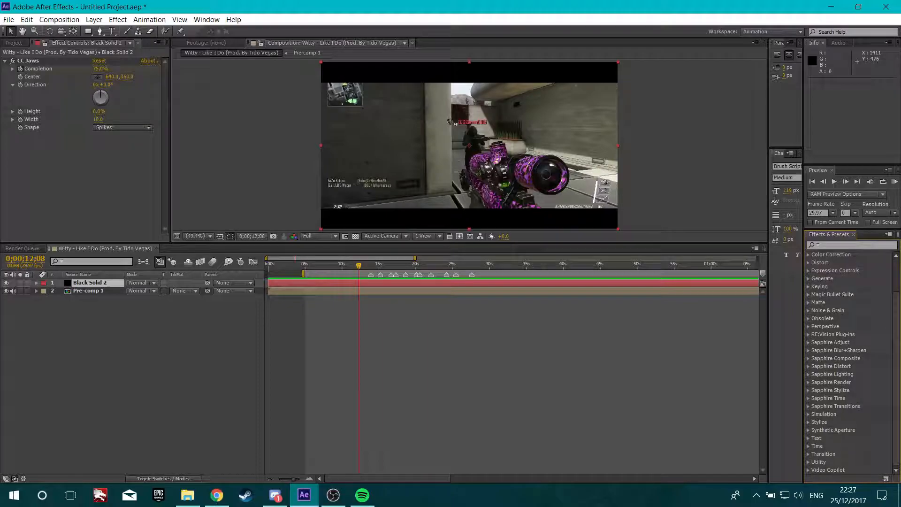